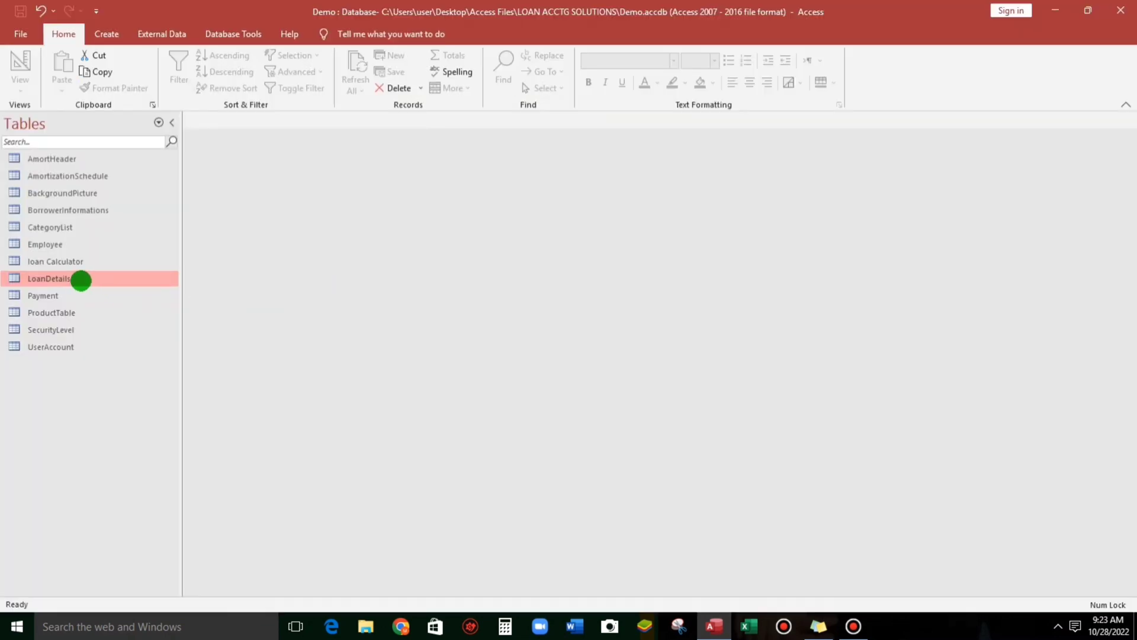
Duplicate the LoanDetails table, structure and data, as a new table named LoanDetails1.
double_click(80, 281)
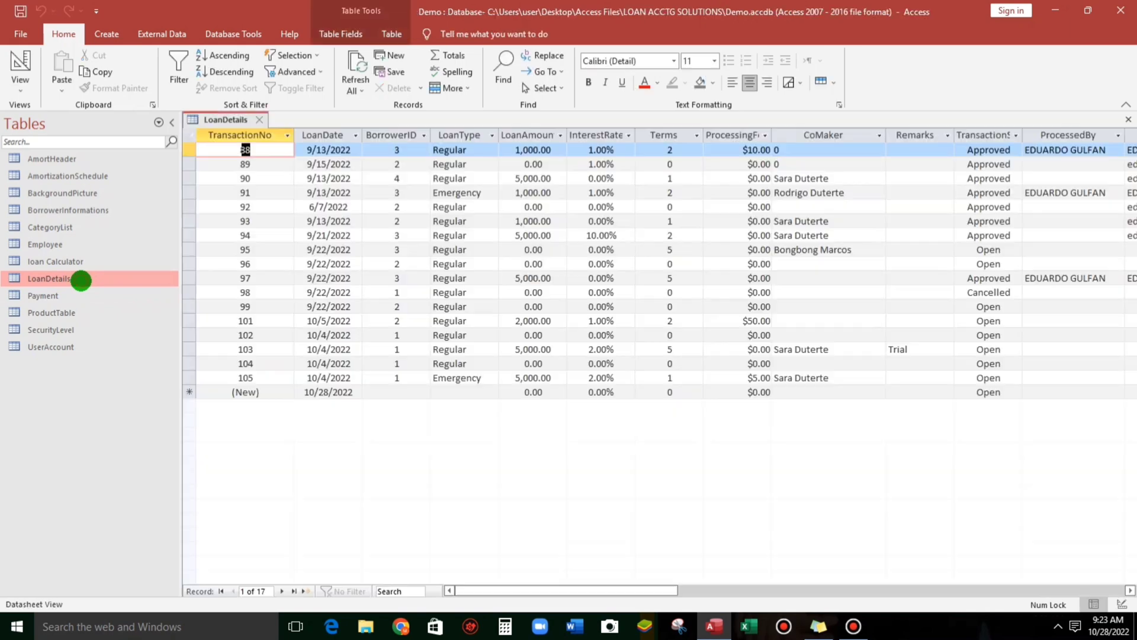
left_click(261, 119)
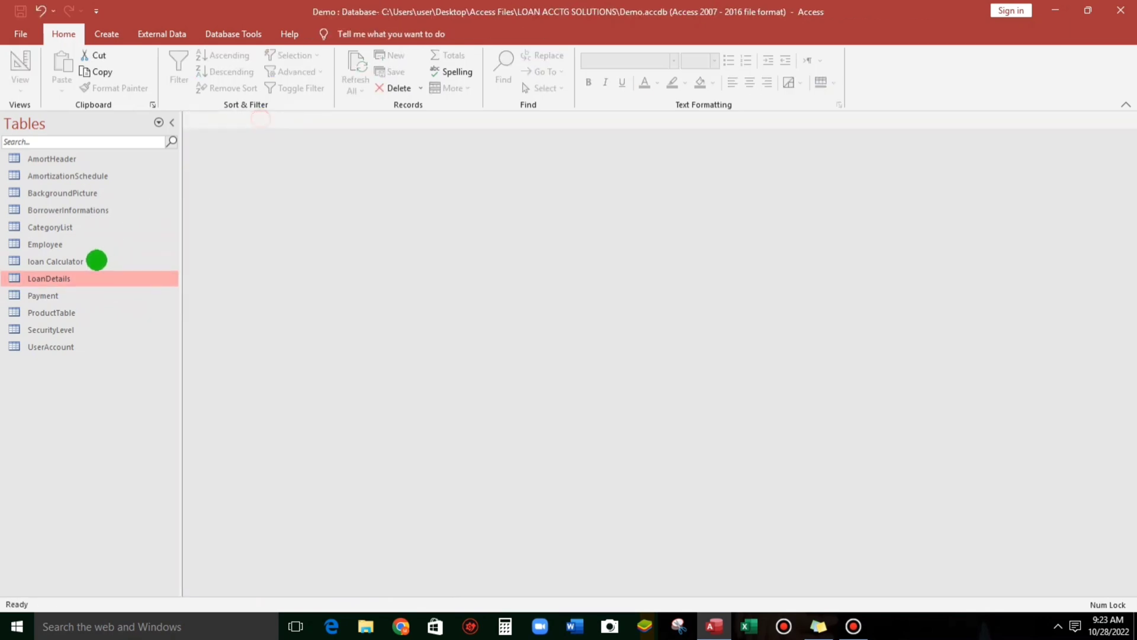
key("ctrl+c")
key("ctrl+v")
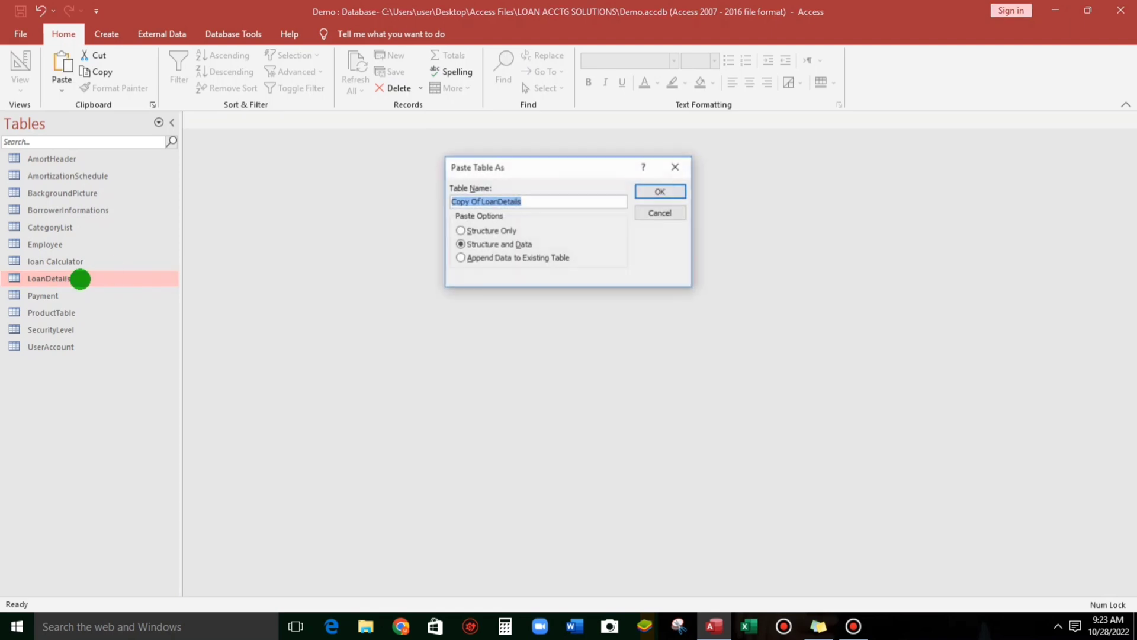
left_click_drag(480, 201, 411, 203)
key("Delete")
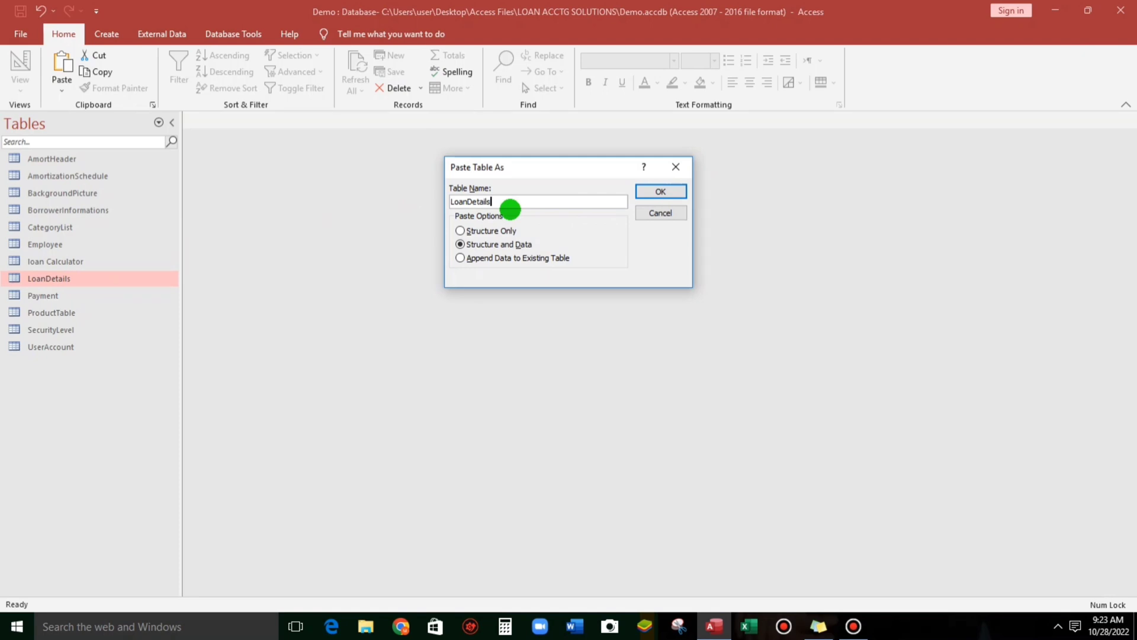
type("1")
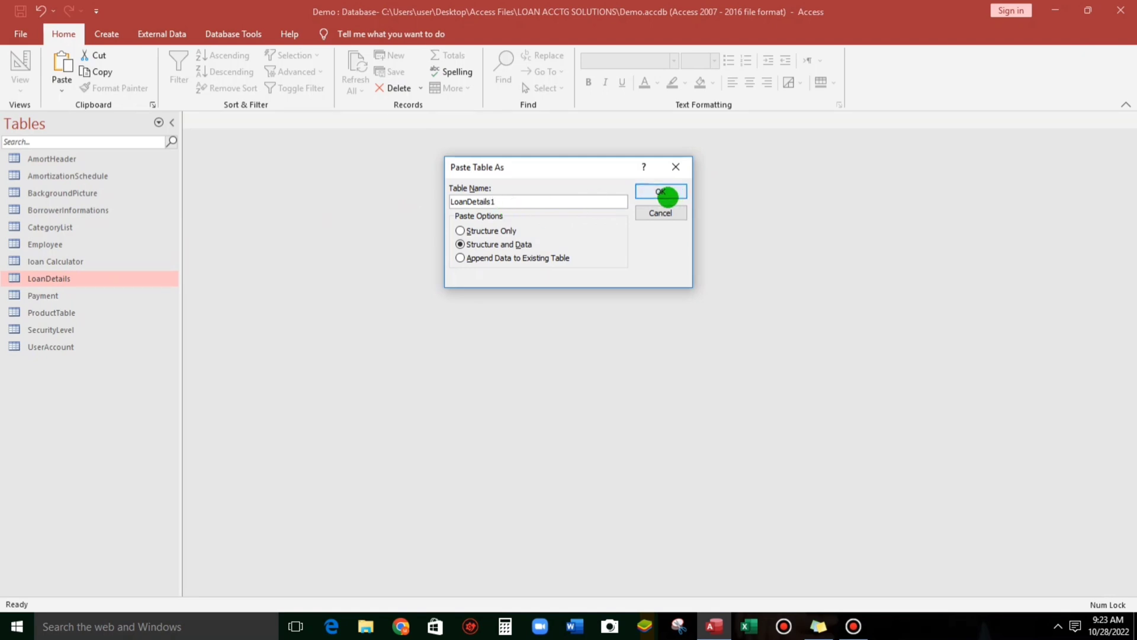
left_click(661, 191)
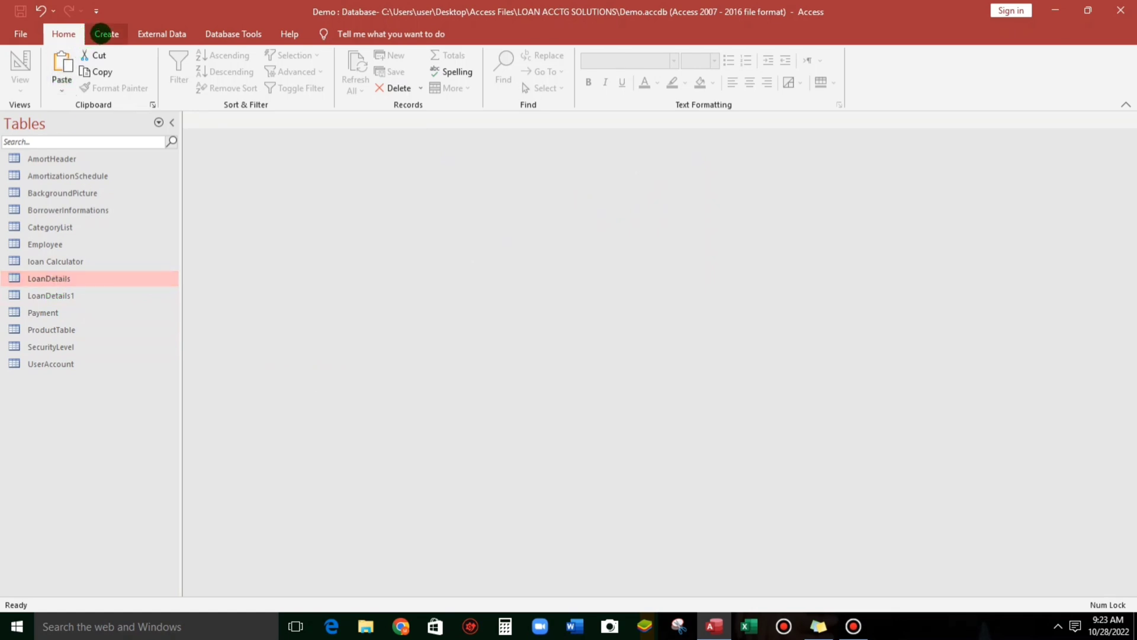
Start a new query in Design view and add the LoanDetails table with an enlarged field list.
left_click(100, 34)
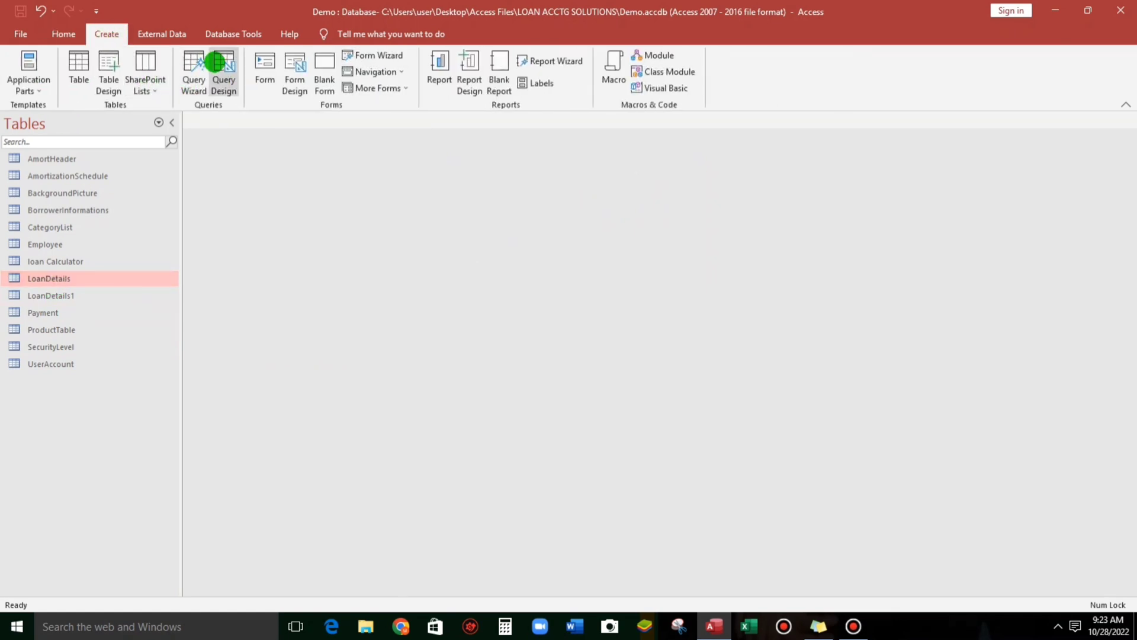
left_click(215, 62)
left_click(672, 248)
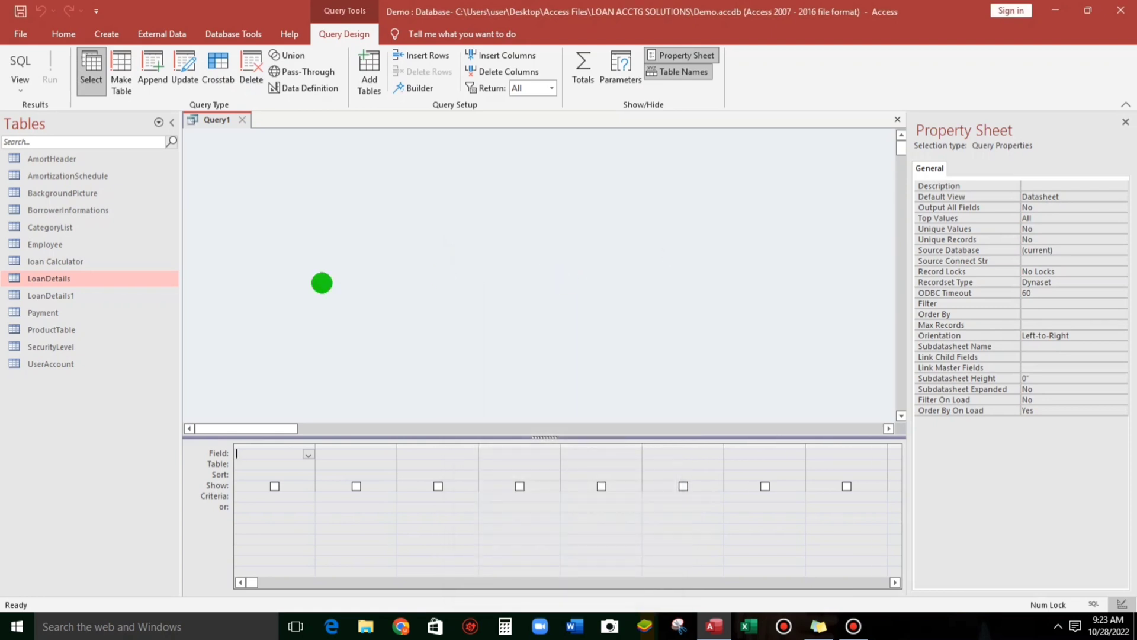
left_click_drag(122, 279, 283, 243)
left_click(403, 312)
left_click_drag(378, 307, 520, 358)
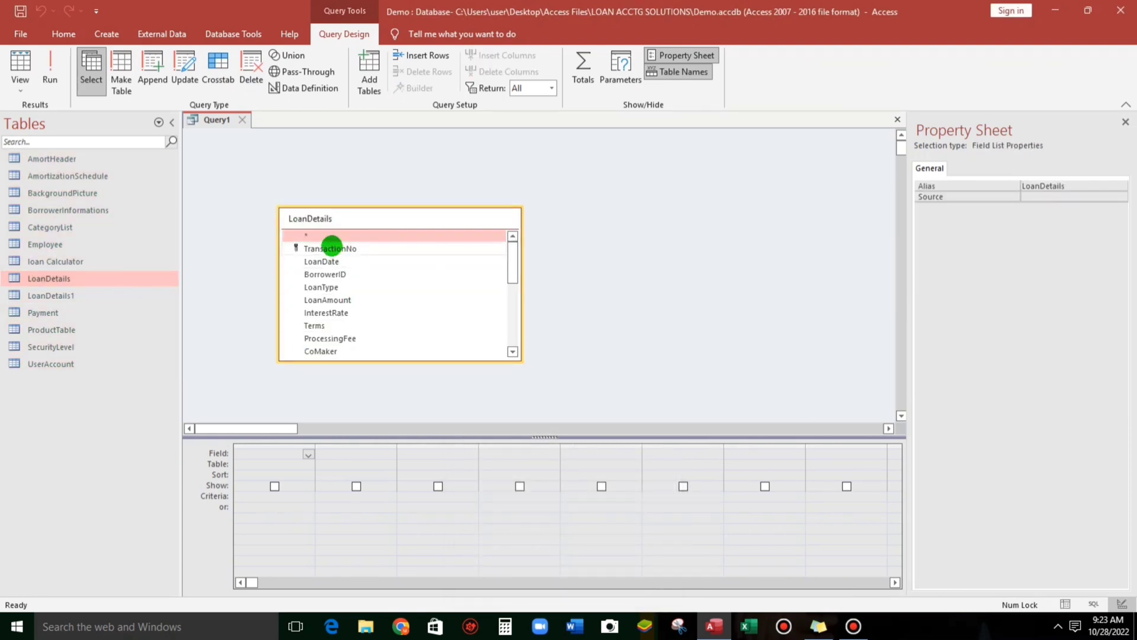
Add TransactionNo, LoanDate, BorrowerID, LoanType, CoMaker and TransactionStatus, then preview the records.
left_click(332, 247)
double_click(330, 248)
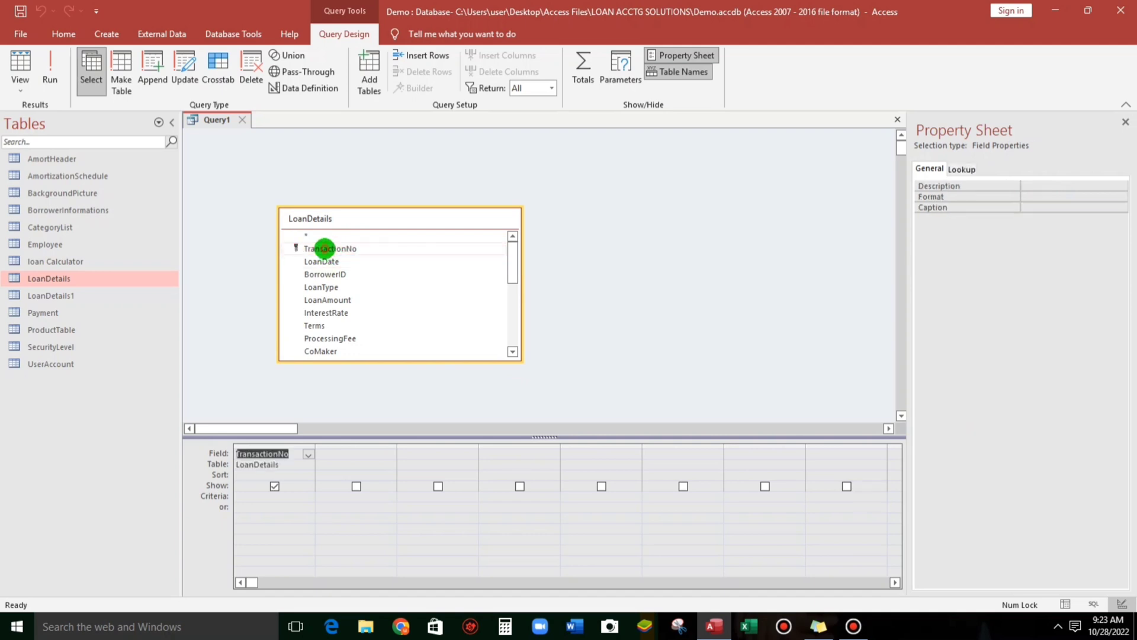
left_click(318, 262)
double_click(313, 260)
double_click(319, 274)
left_click(316, 287)
double_click(315, 286)
left_click(317, 300)
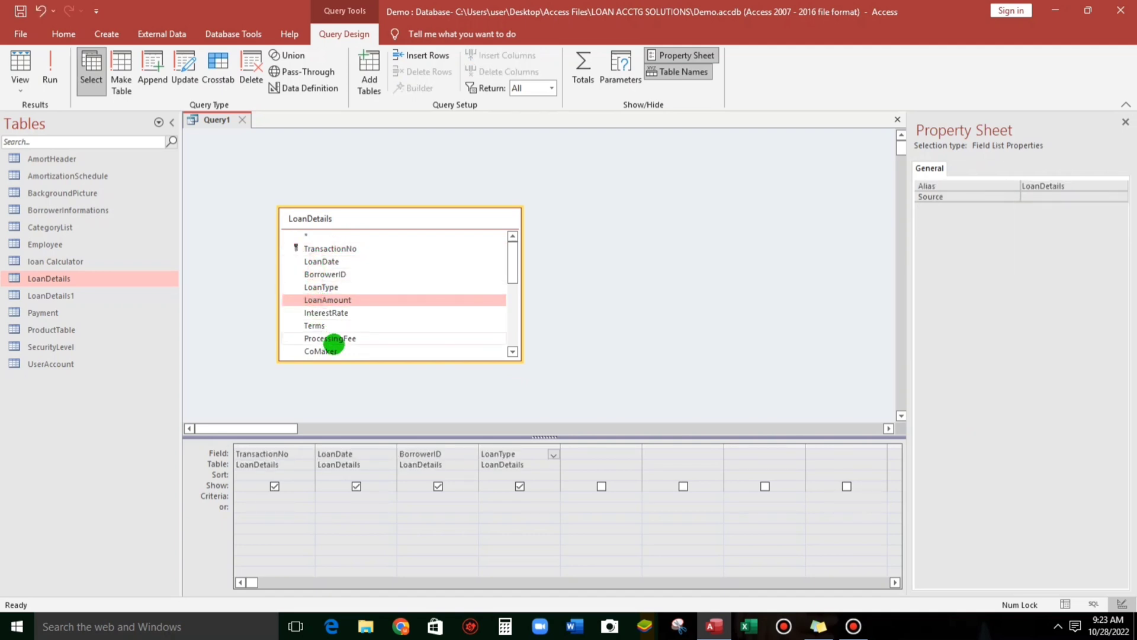
scroll(336, 338, "down", 1)
double_click(322, 317)
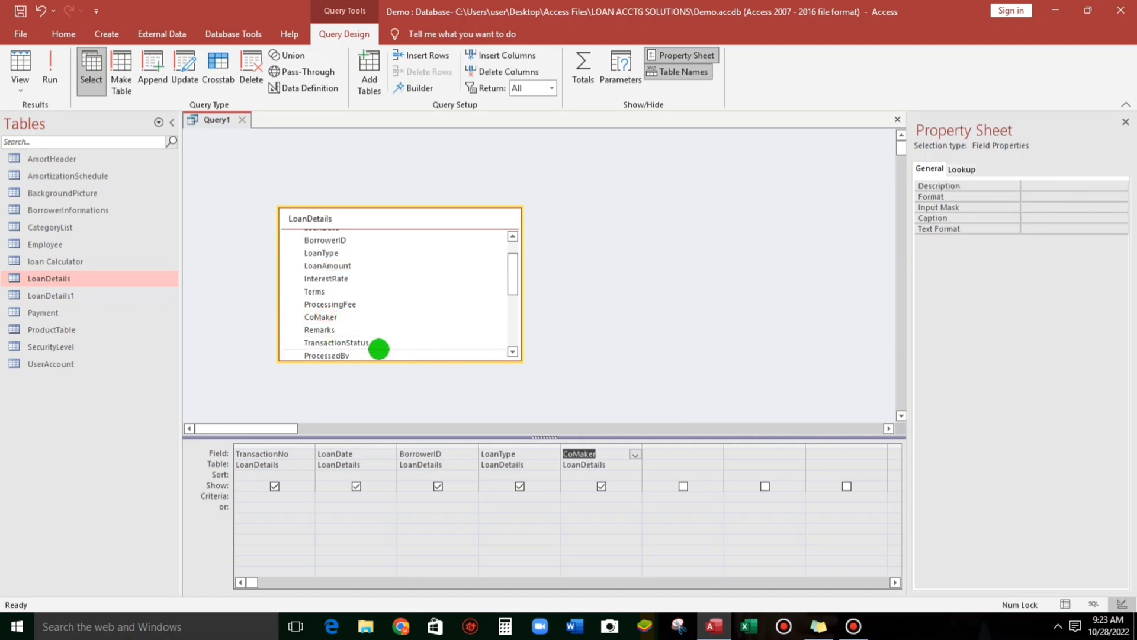
left_click(350, 342)
double_click(346, 343)
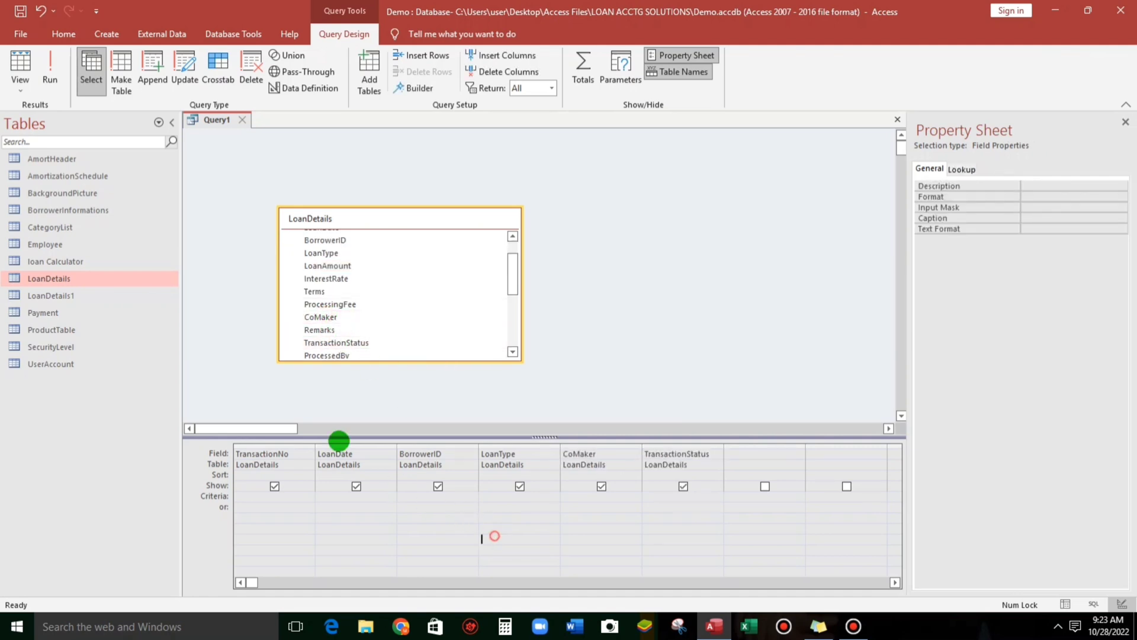
left_click(21, 65)
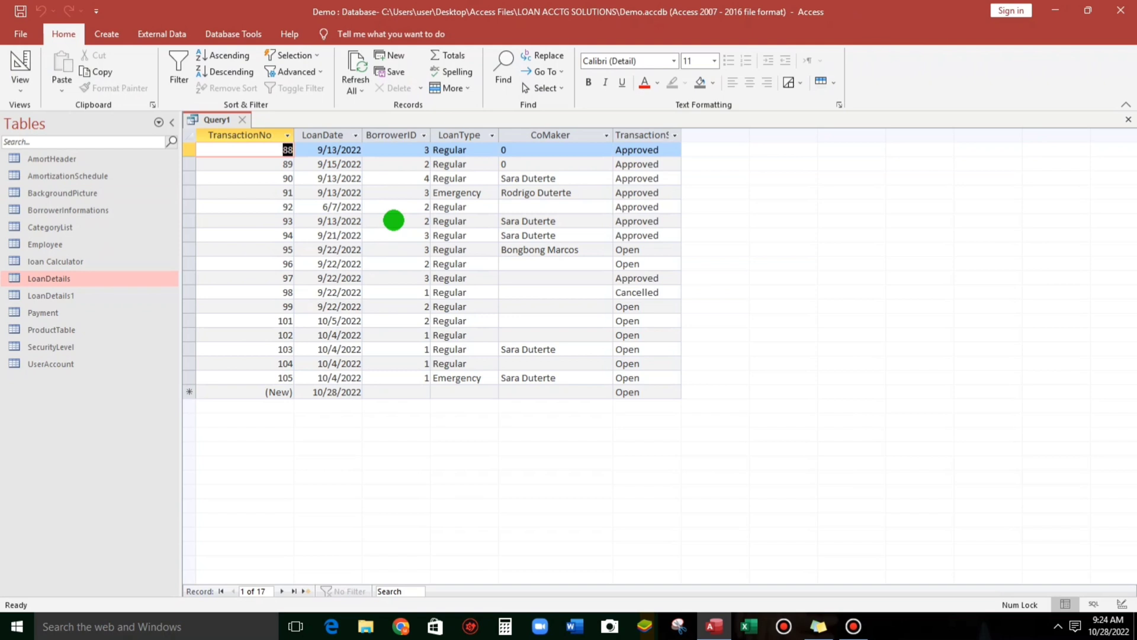
Make Query1 a delete query, run it to remove all 17 rows, and open LoanDetails.
left_click(19, 62)
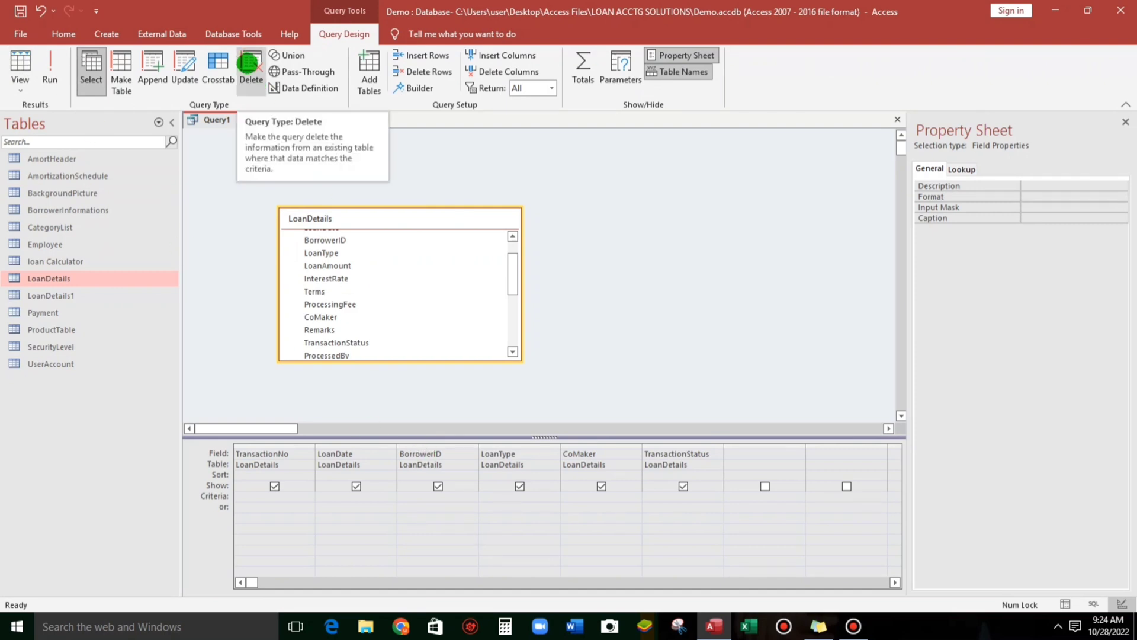
left_click(249, 62)
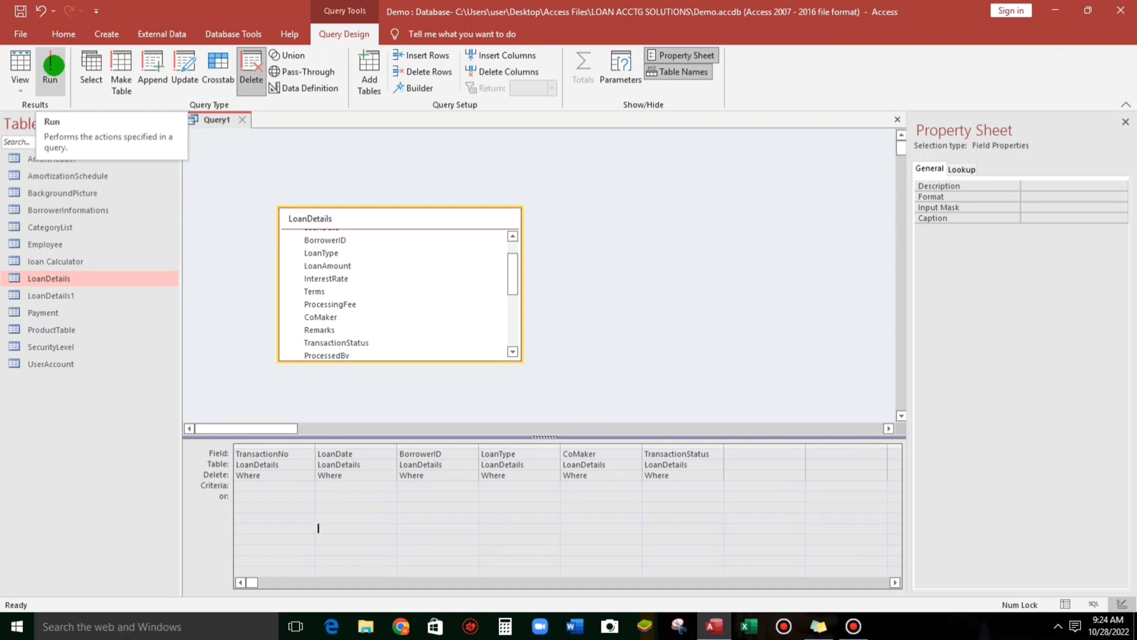
left_click(53, 65)
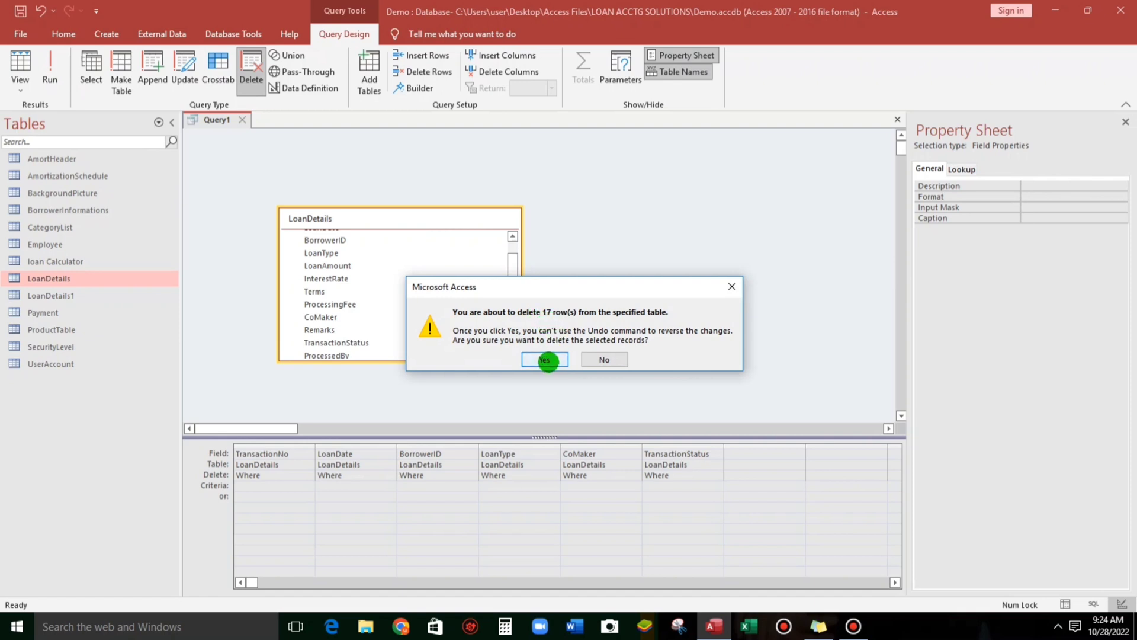
left_click(545, 359)
left_click(420, 529)
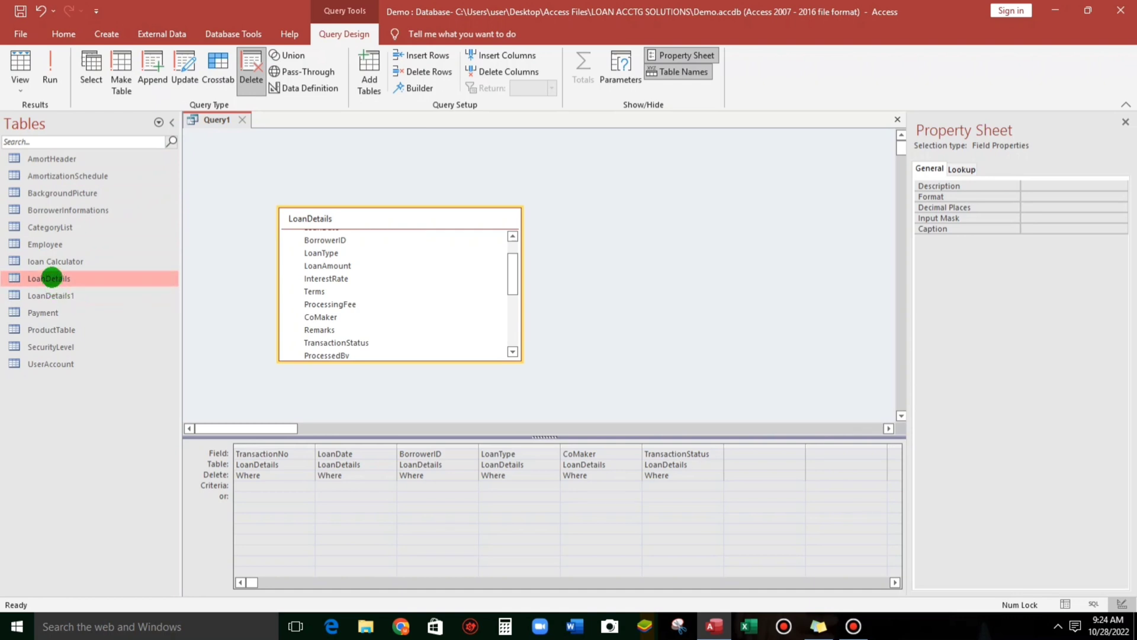
double_click(64, 277)
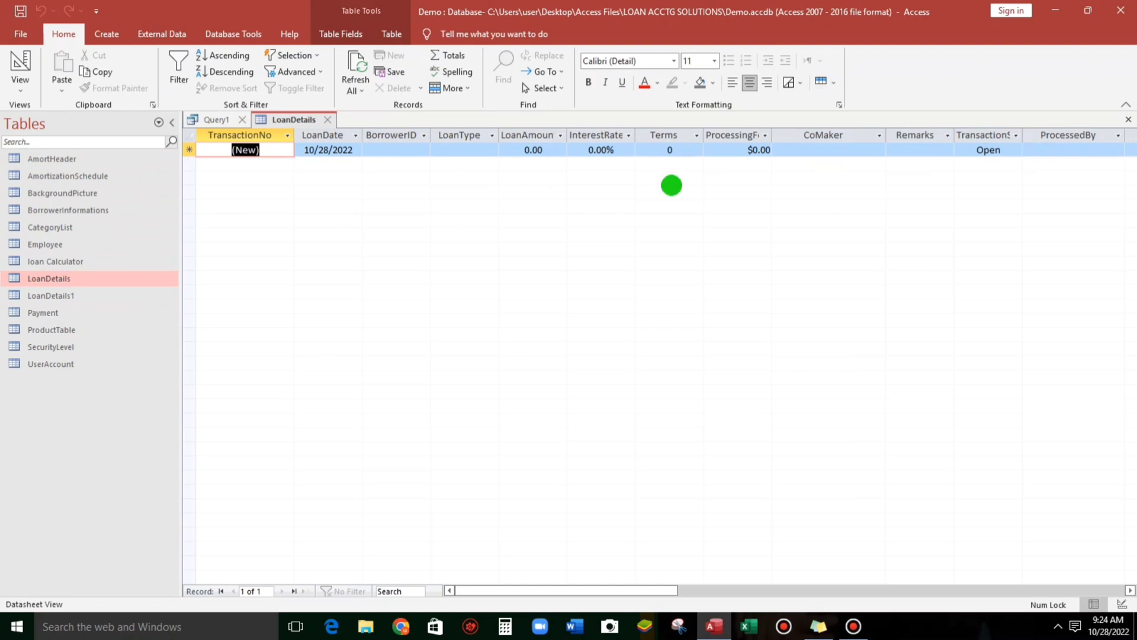
Restore the 17 loan records by pasting LoanDetails1's rows back into LoanDetails.
double_click(58, 293)
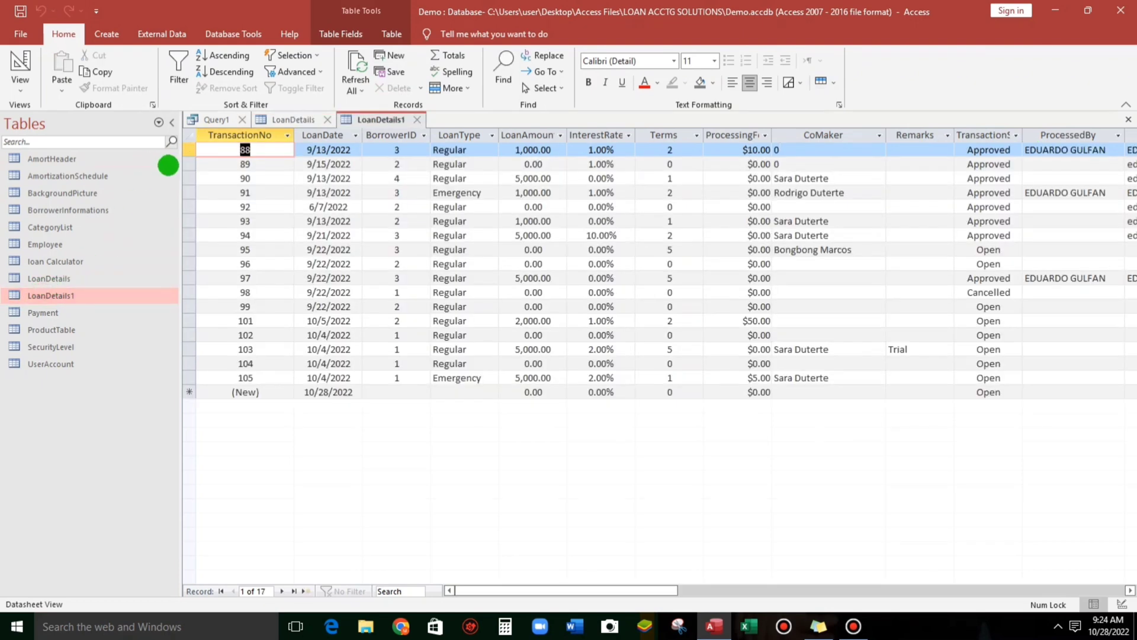
left_click_drag(189, 150, 215, 376)
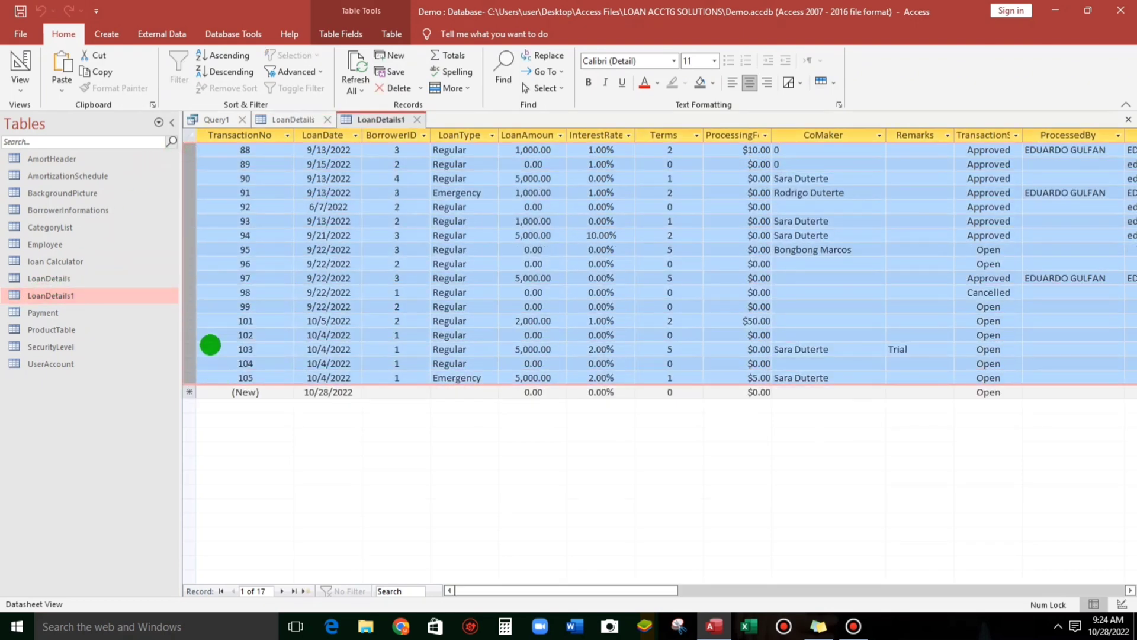
left_click(276, 119)
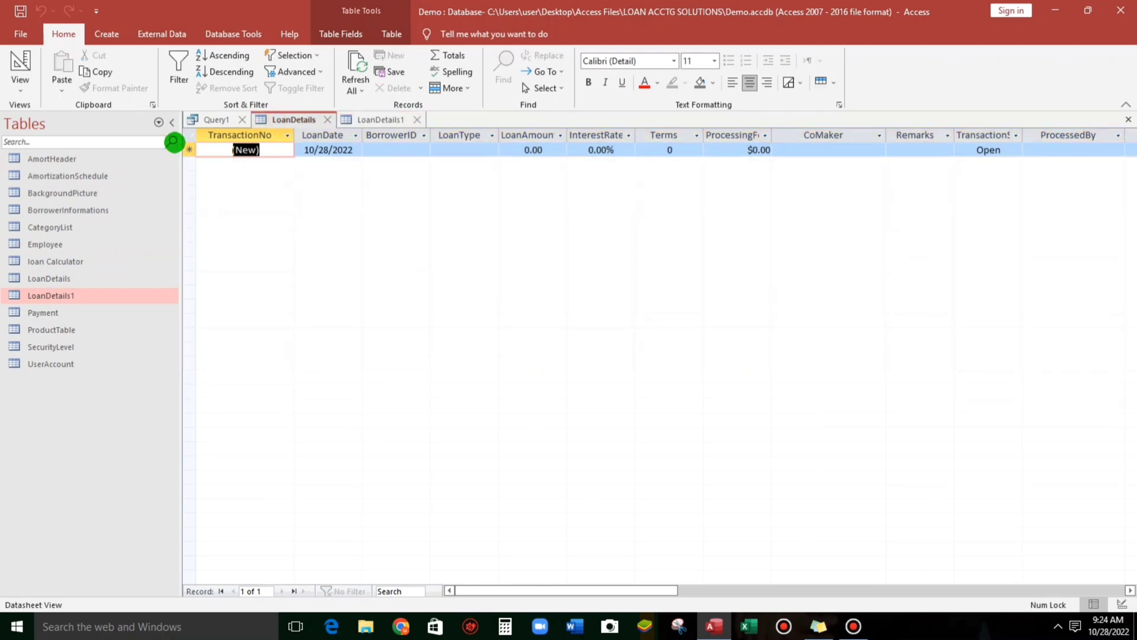
left_click(189, 150)
key("ctrl+v")
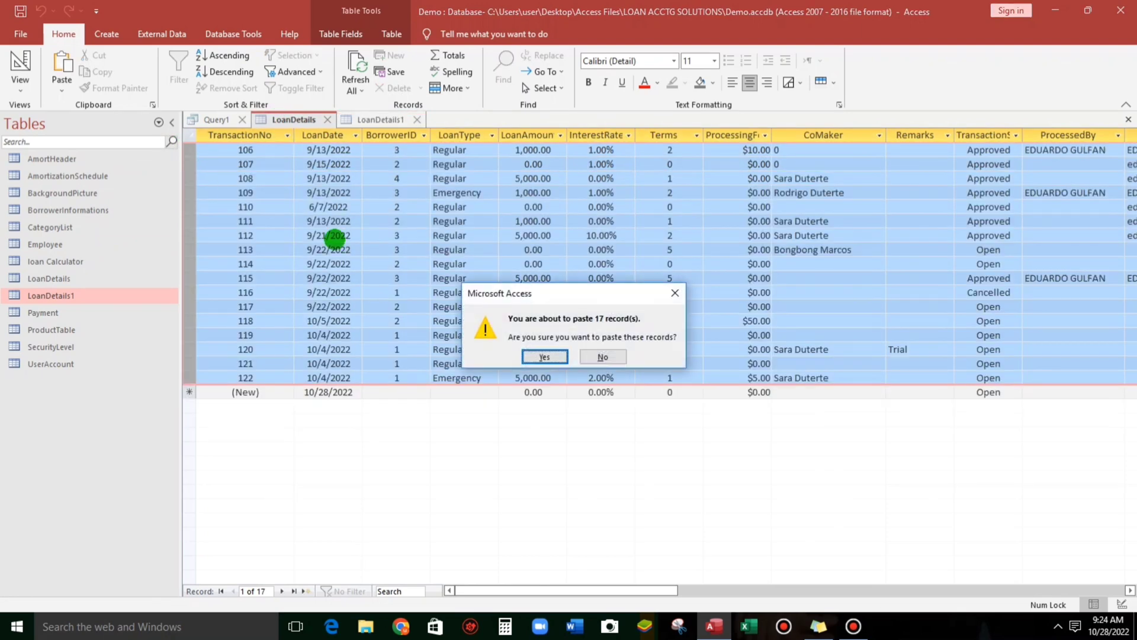
left_click(538, 357)
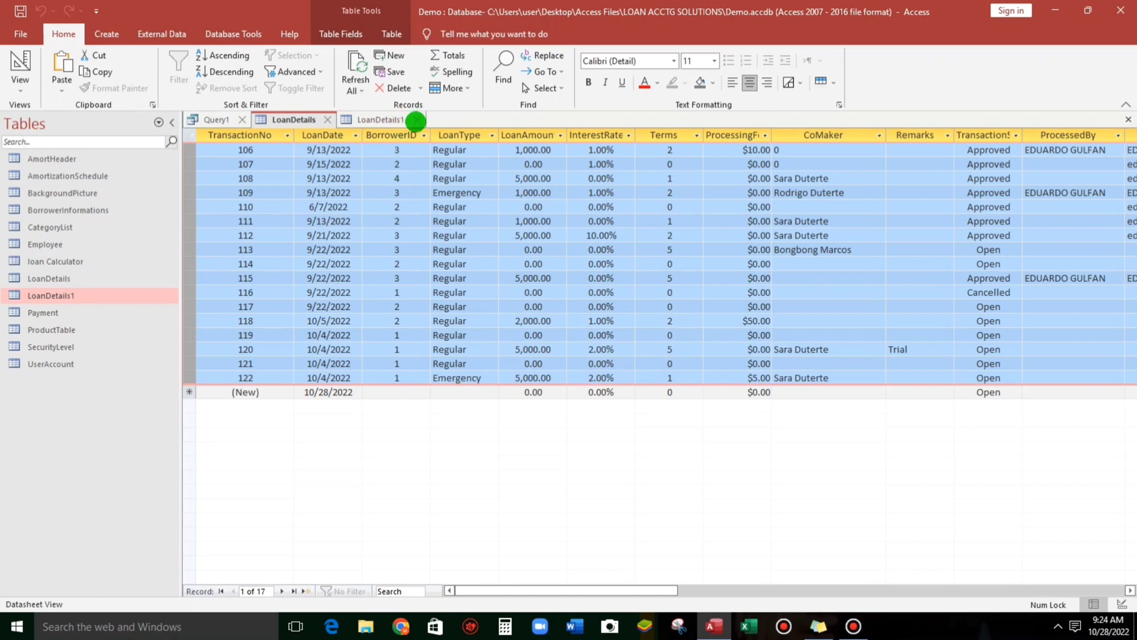
left_click(417, 119)
Preview Query1's target records, then make transaction 110 the current LoanDetails record.
left_click(217, 119)
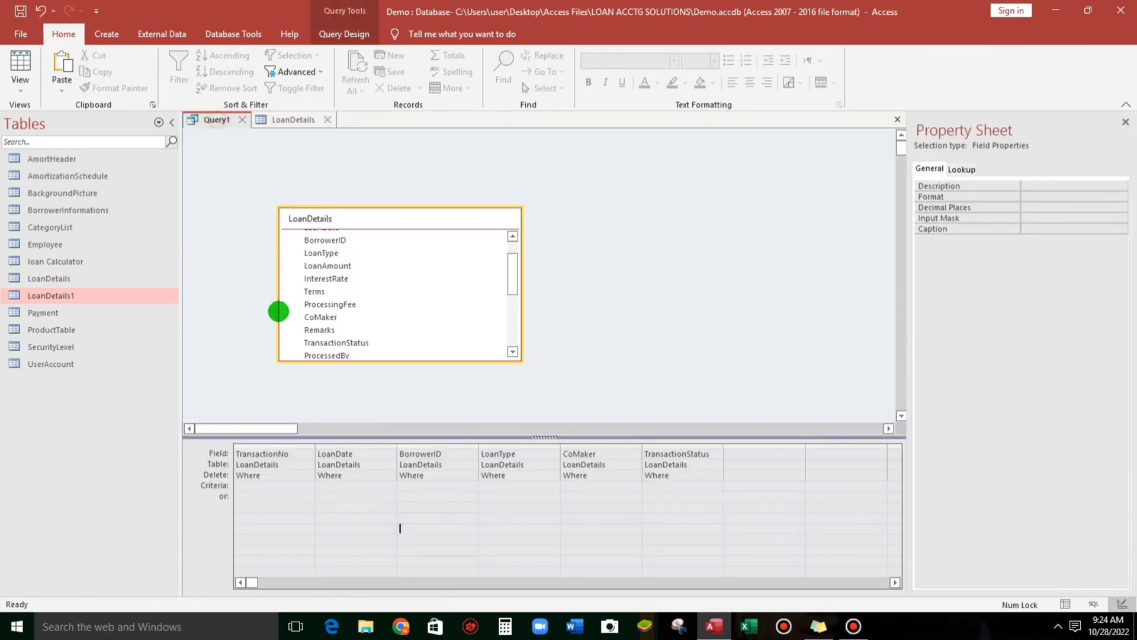
left_click(363, 510)
left_click(20, 66)
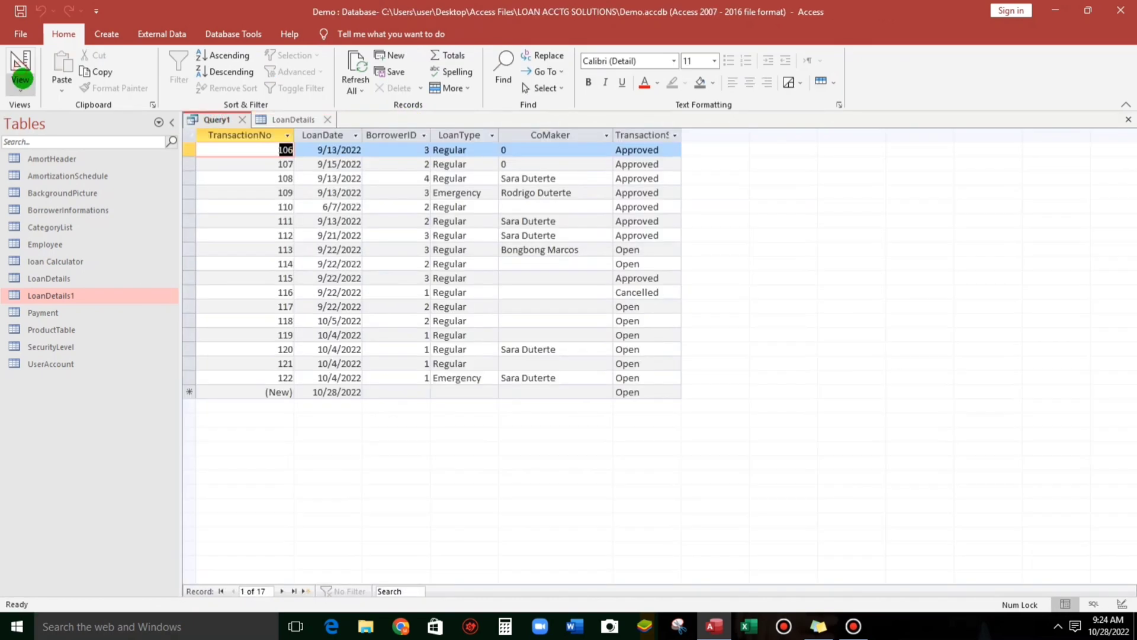
left_click(11, 57)
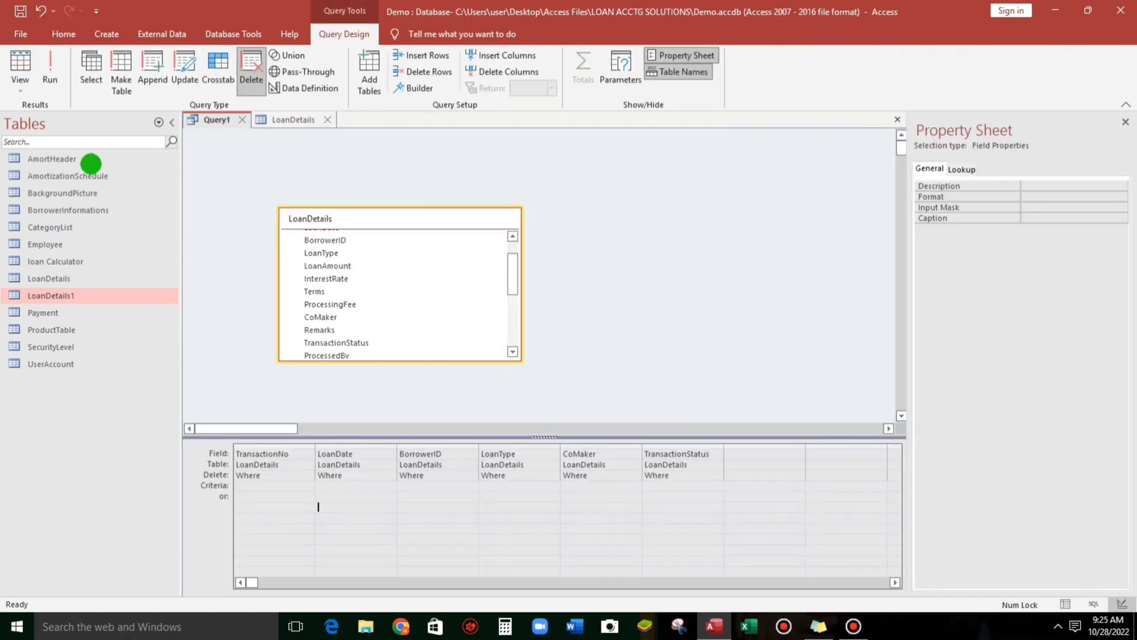
left_click(287, 120)
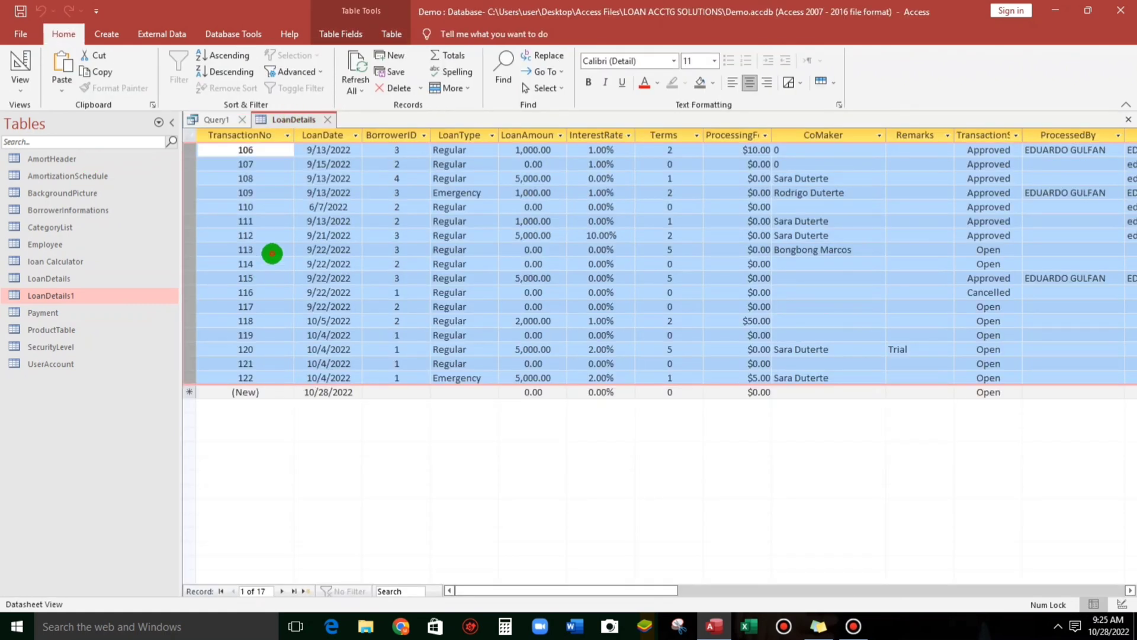
left_click(271, 252)
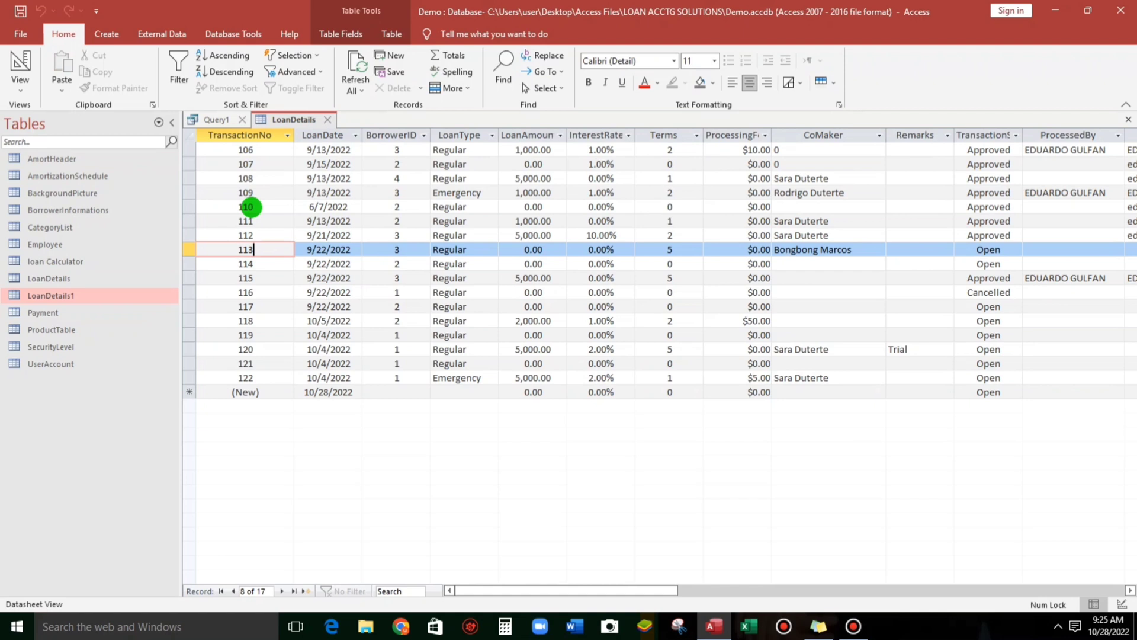
left_click(248, 207)
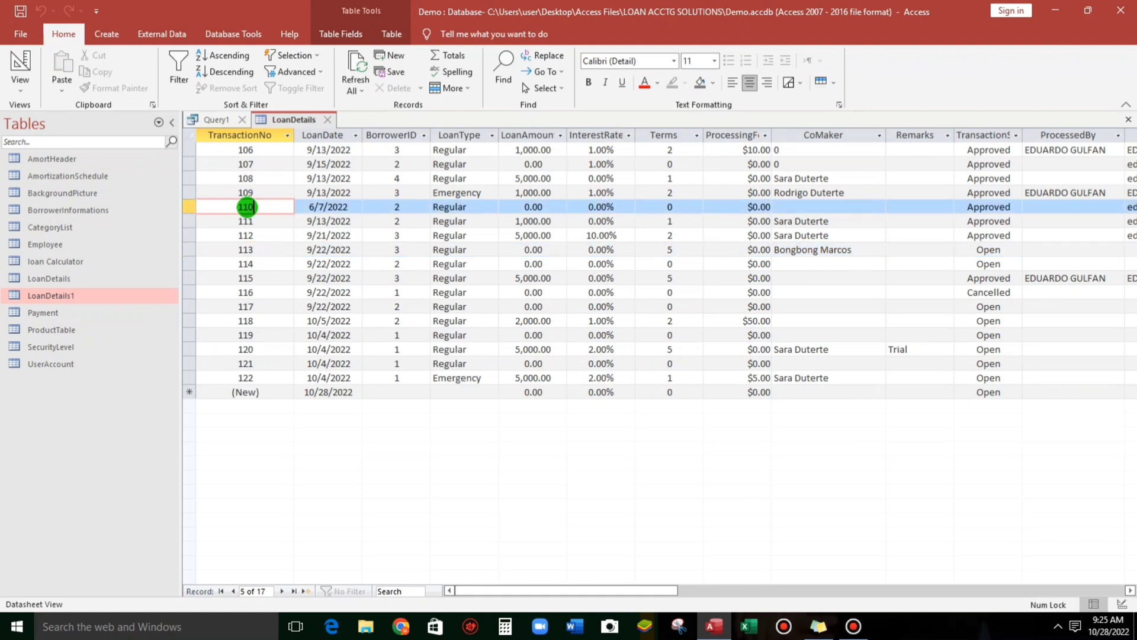
Set TransactionNo's criteria to the prompt [enter the Transaction #].
left_click(209, 118)
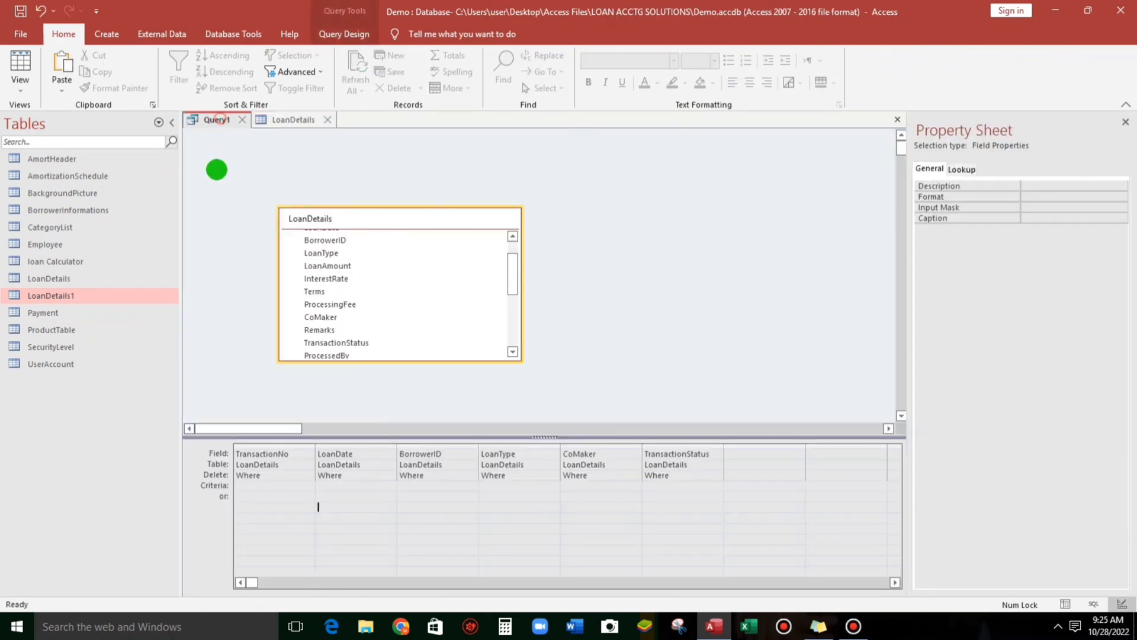
left_click(318, 488)
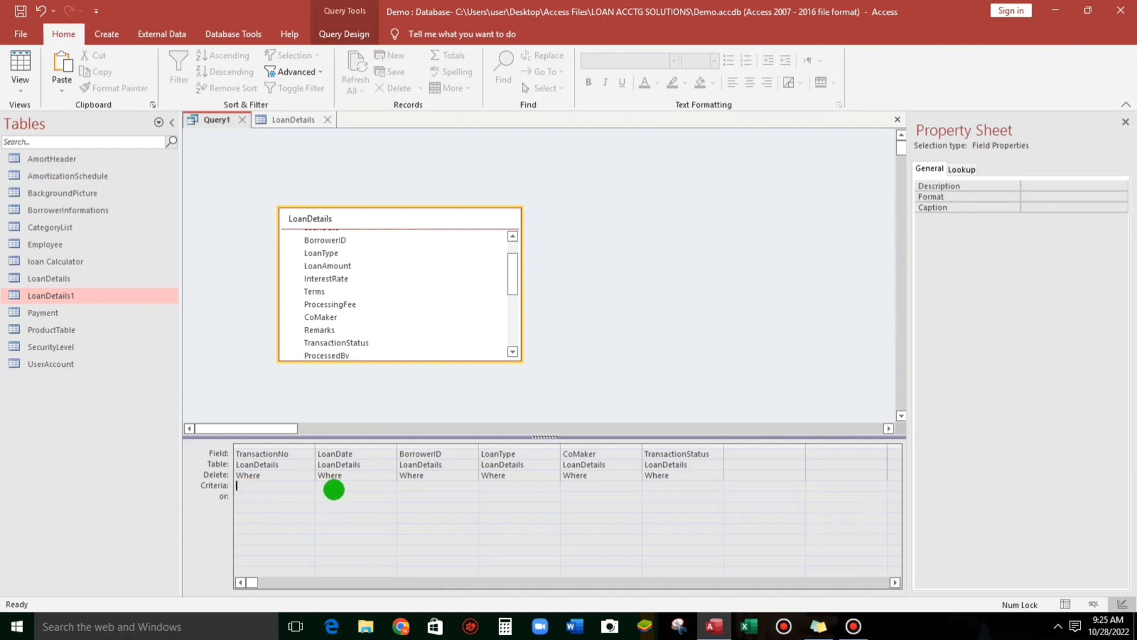
type("[enter ")
type("the Transaction")
left_click(359, 520)
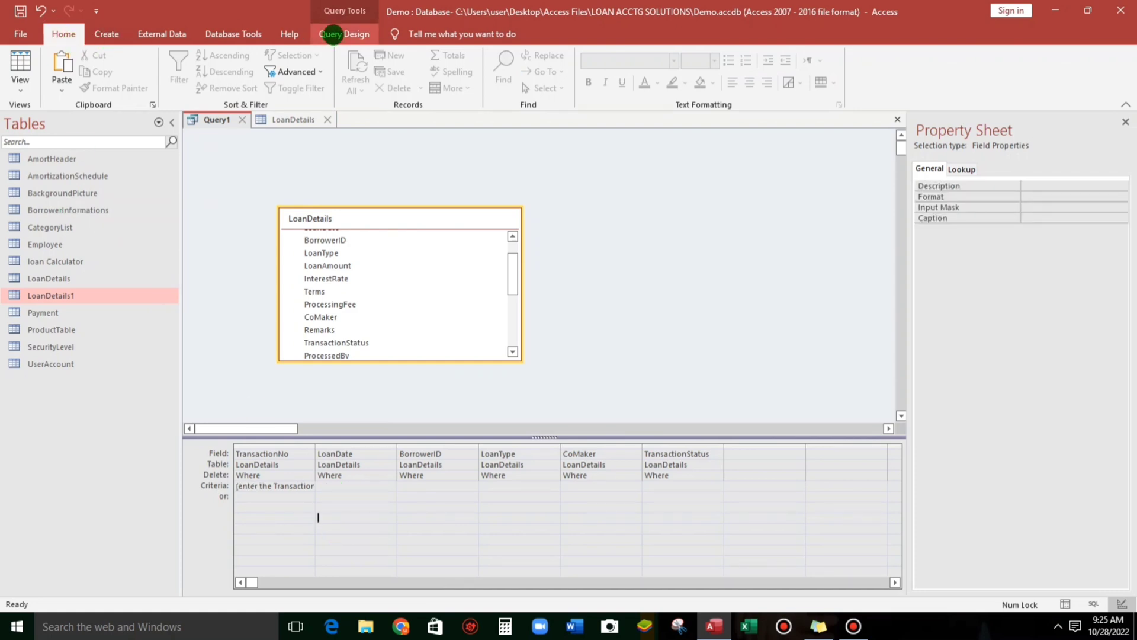
Run the delete query for transaction 110, refresh LoanDetails to show 16 records, and close it.
left_click(346, 34)
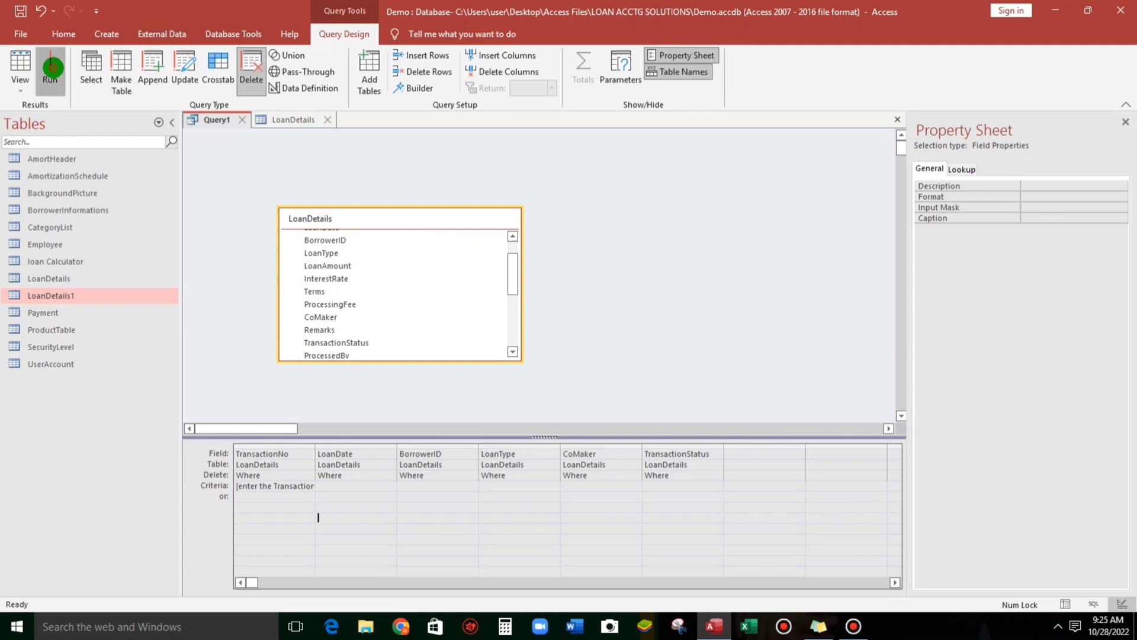
left_click(52, 67)
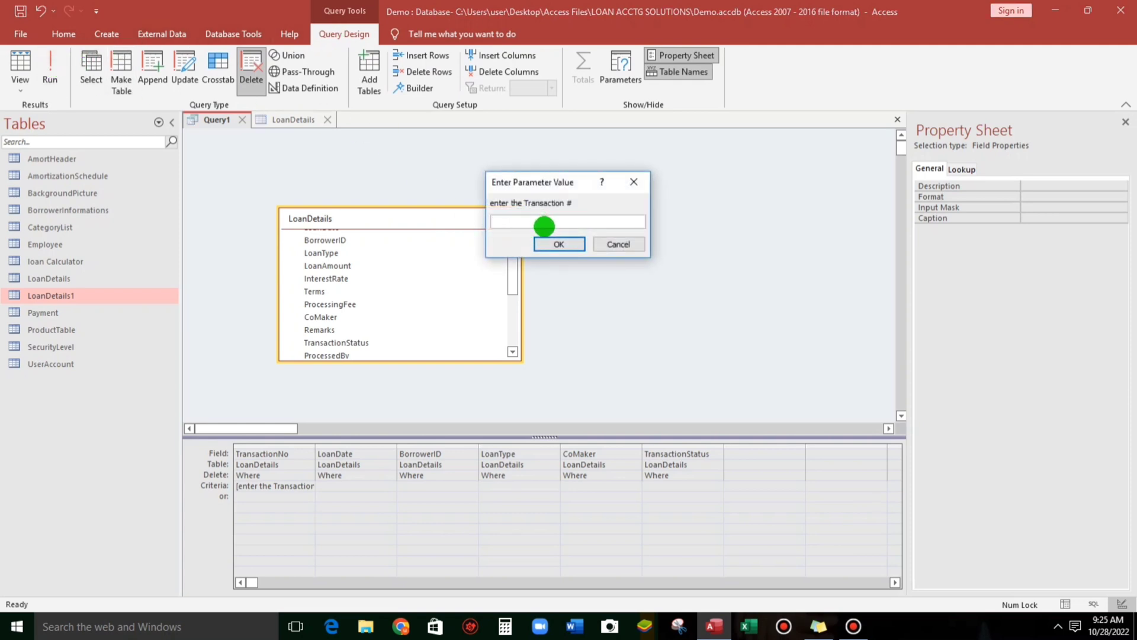
type("110")
left_click(559, 244)
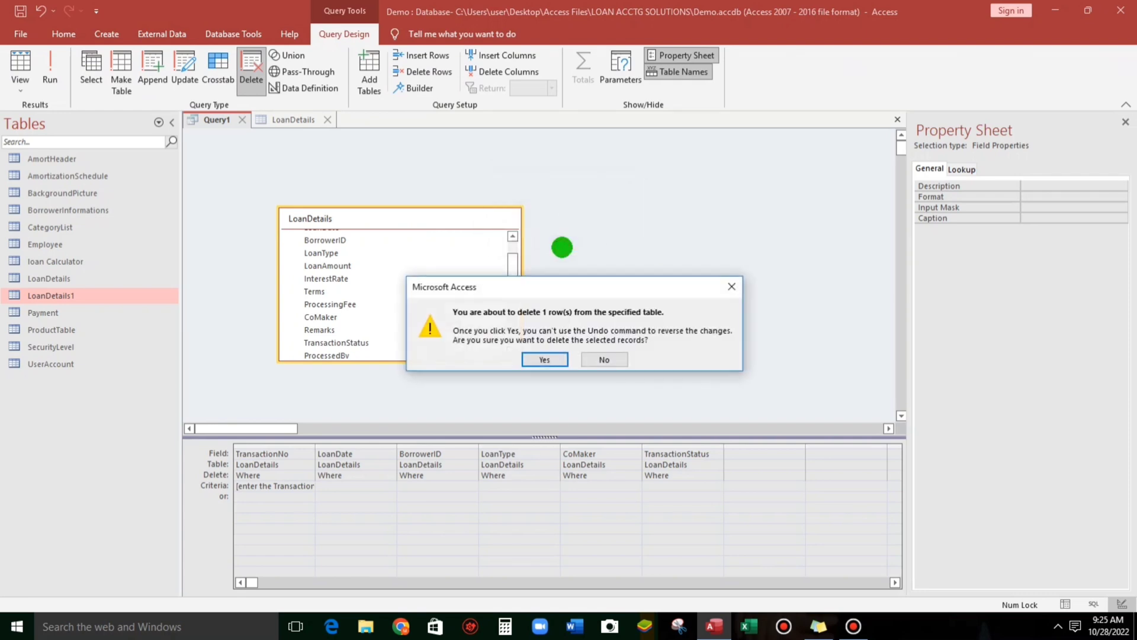
left_click(542, 359)
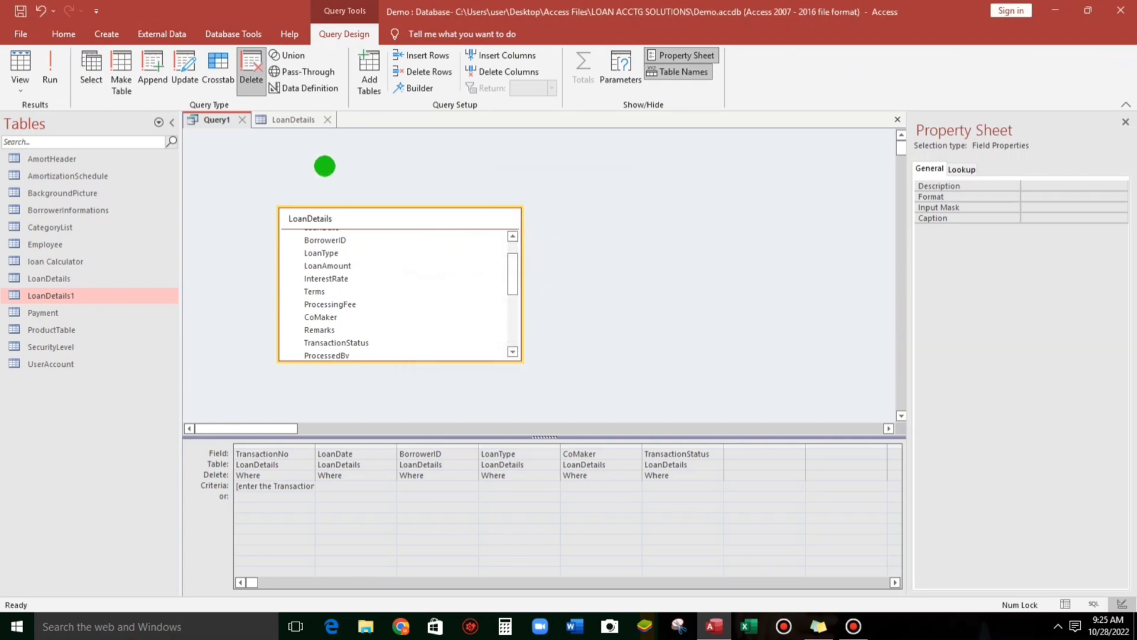
left_click(301, 122)
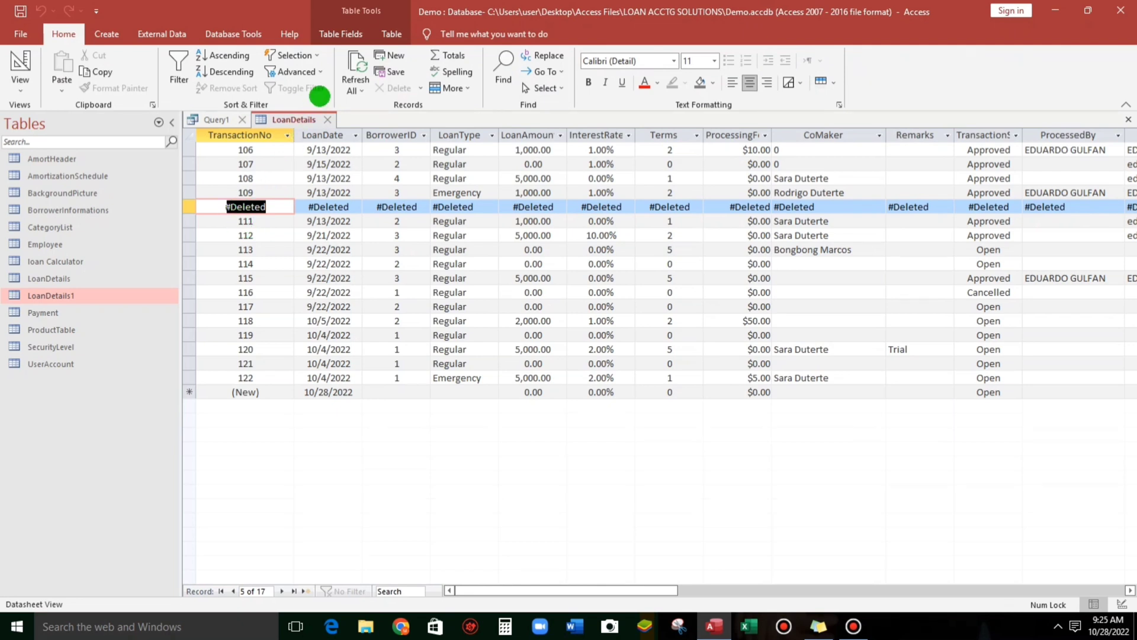
left_click(356, 80)
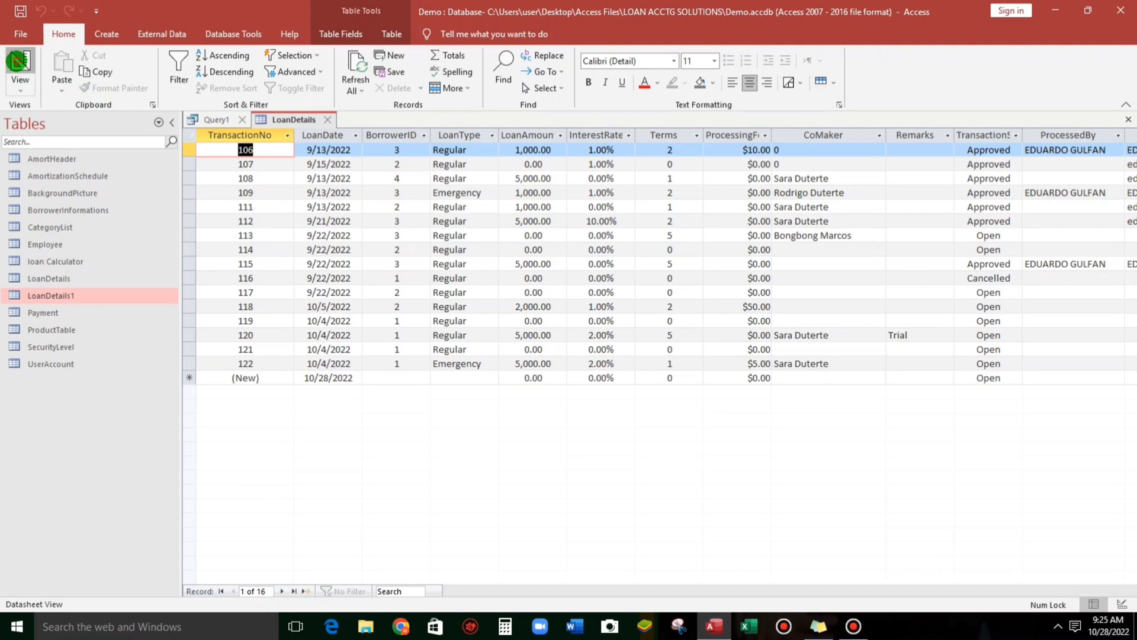
left_click(20, 62)
left_click(327, 119)
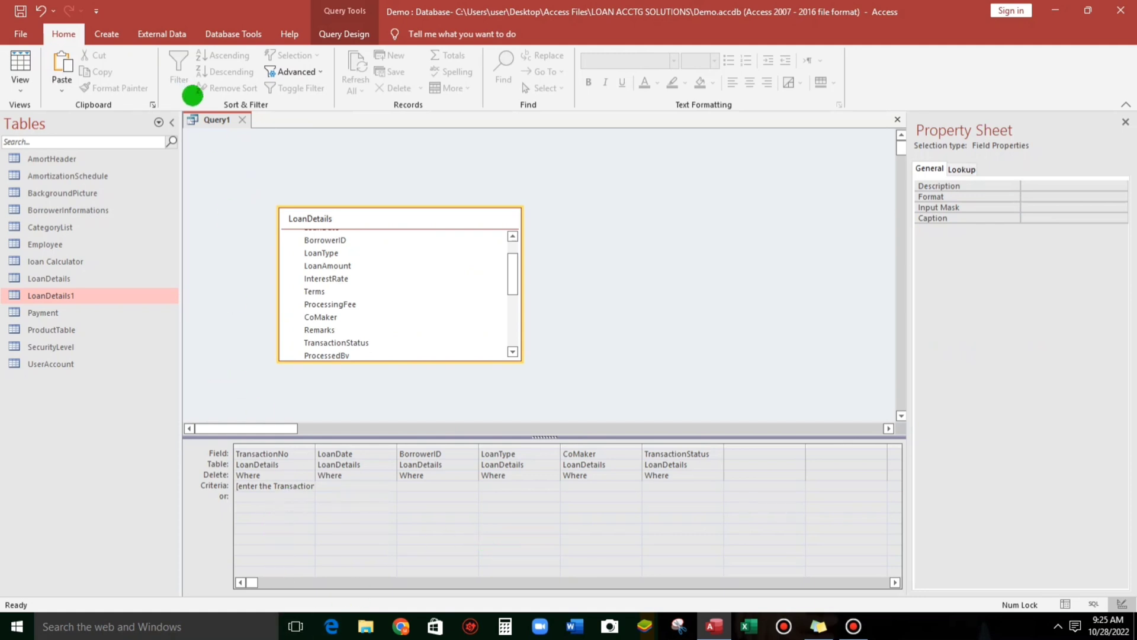
Save the delete query as SampleDeleteQuery.
key("ctrl+s")
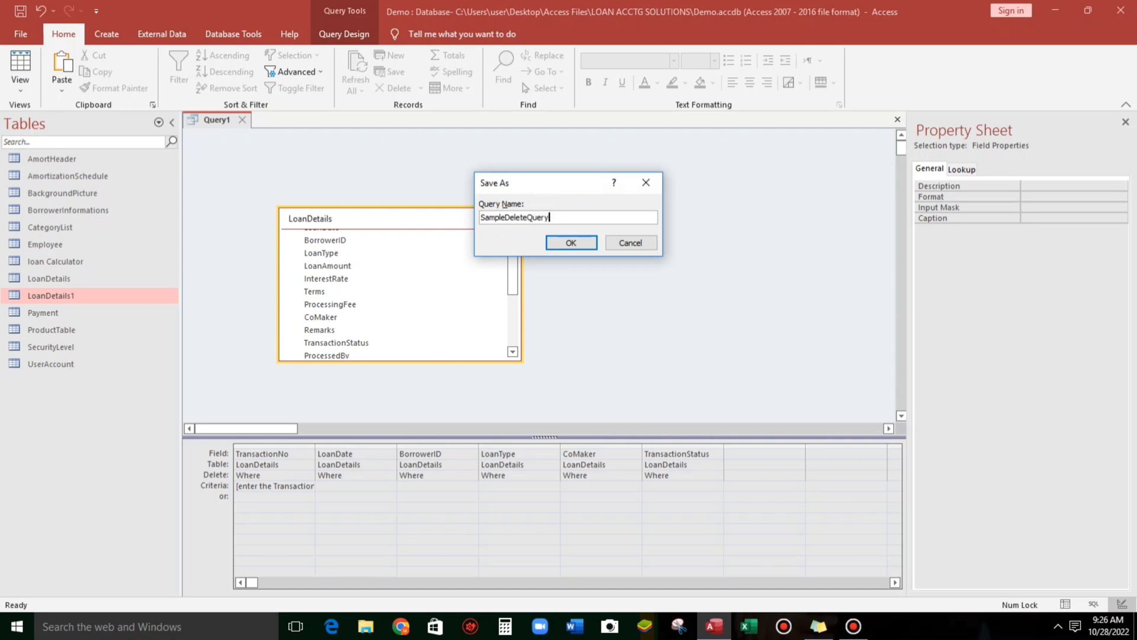
key("Return")
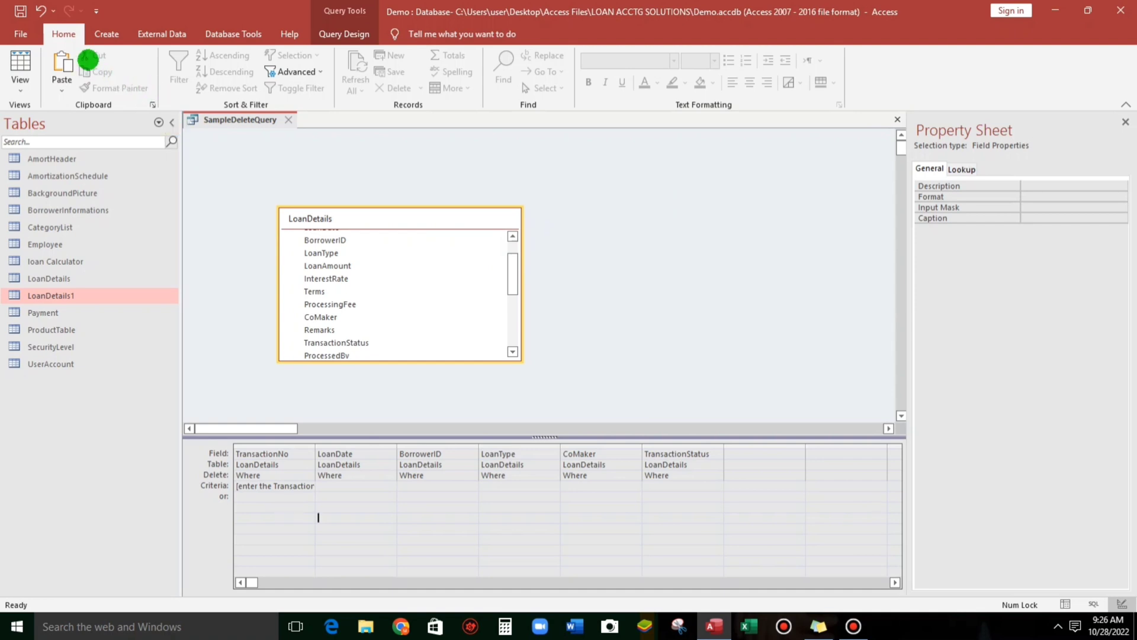
left_click(107, 34)
On a new blank form, add an unbound text box labelled Transaction No and name it TransID.
left_click(286, 71)
left_click(189, 70)
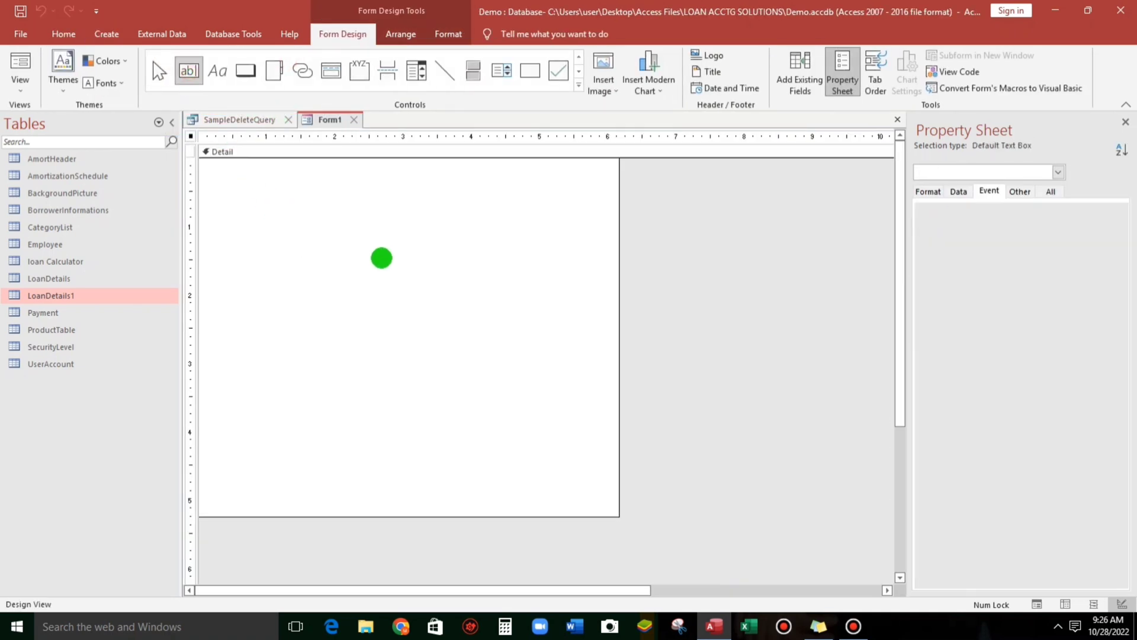
left_click(382, 254)
left_click(305, 256)
left_click_drag(320, 256, 267, 256)
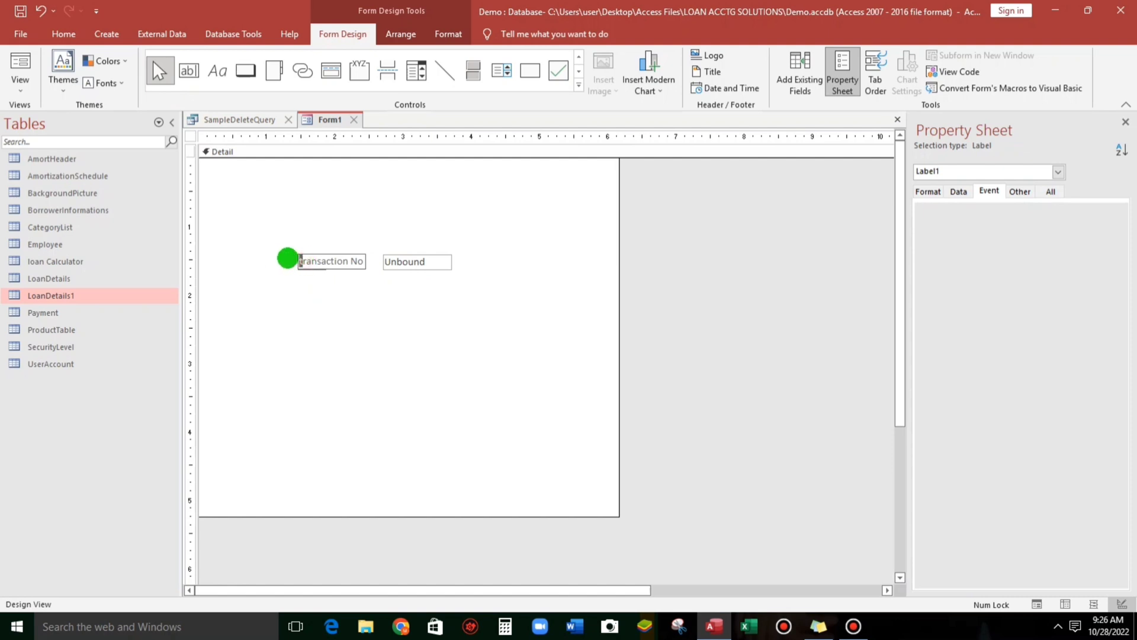
left_click(386, 264)
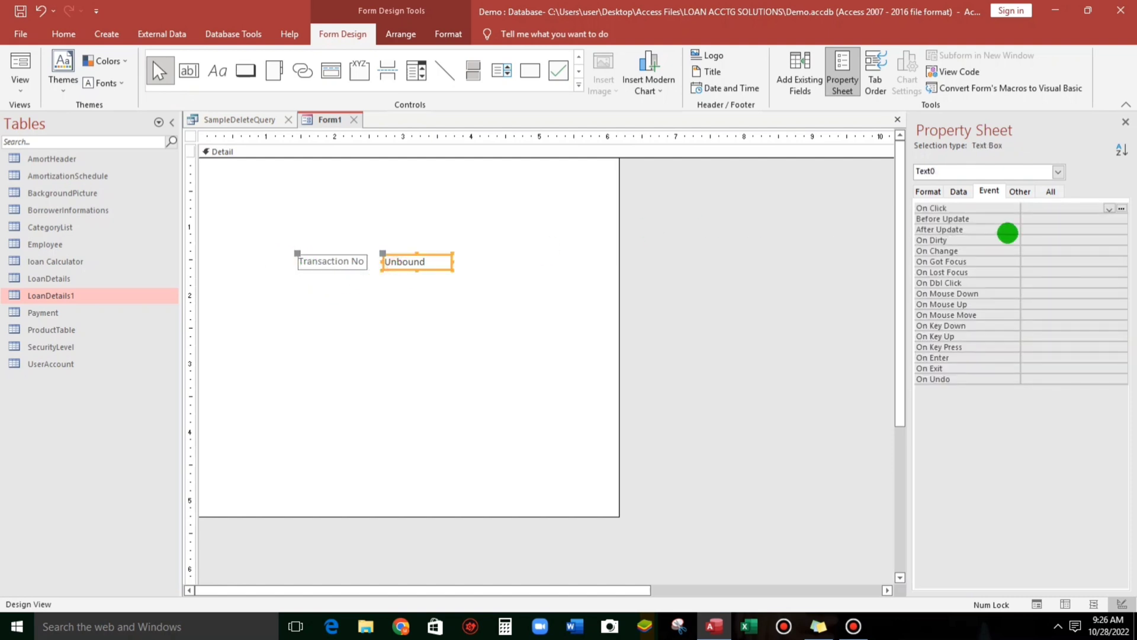
left_click(1025, 191)
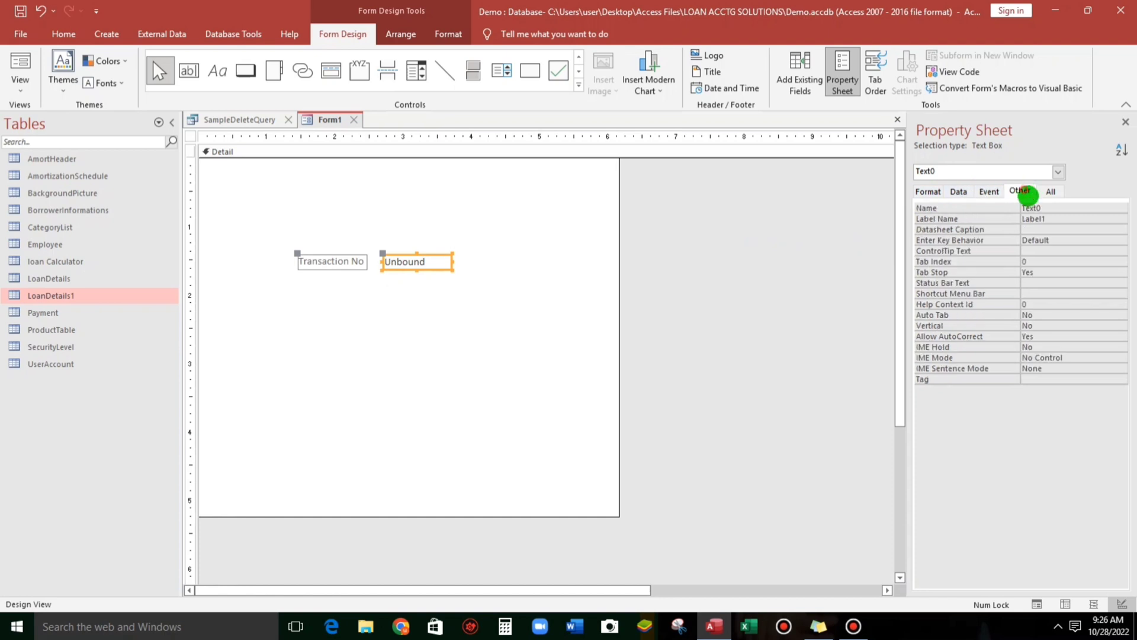
left_click(953, 206)
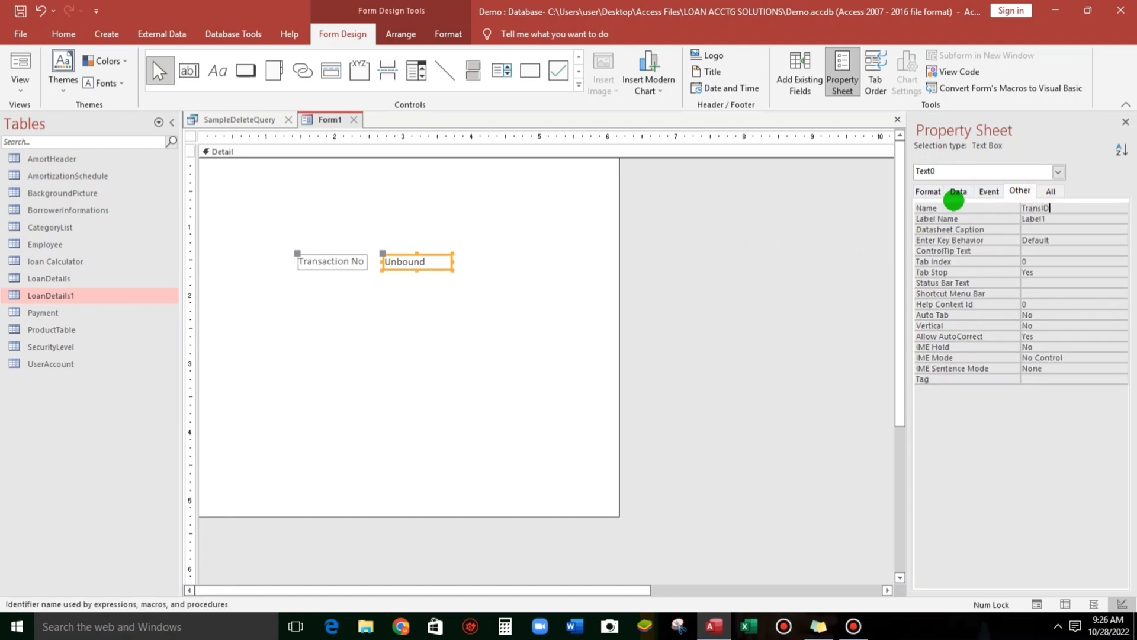
Commit the TransID name and place a command button using the Miscellaneous Run Query action.
left_click(1045, 220)
left_click(405, 337)
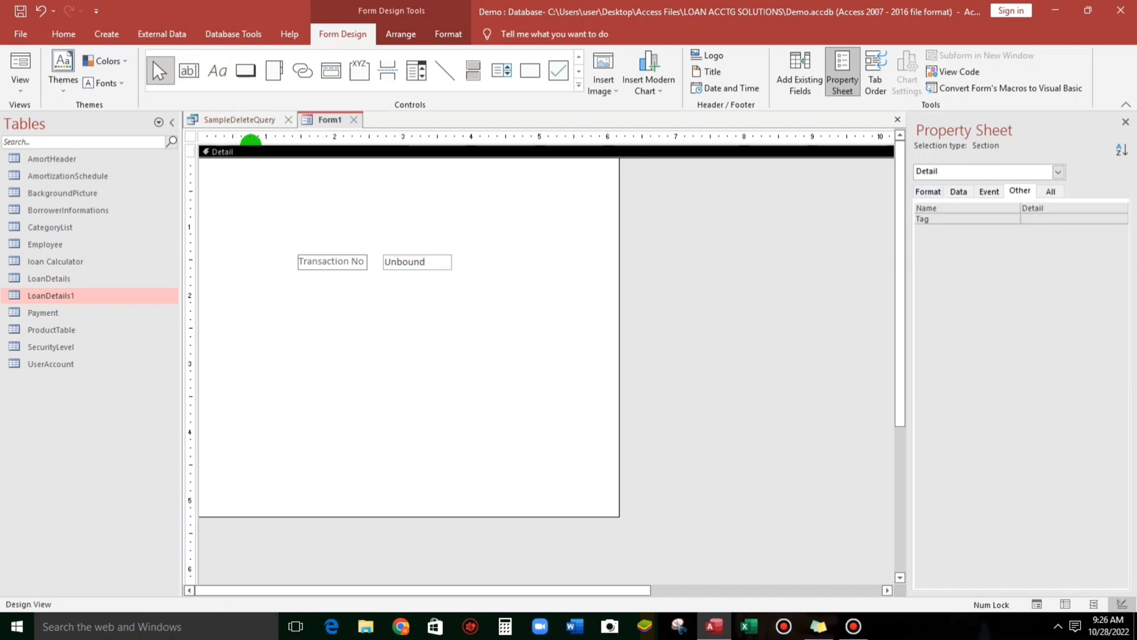
left_click(244, 70)
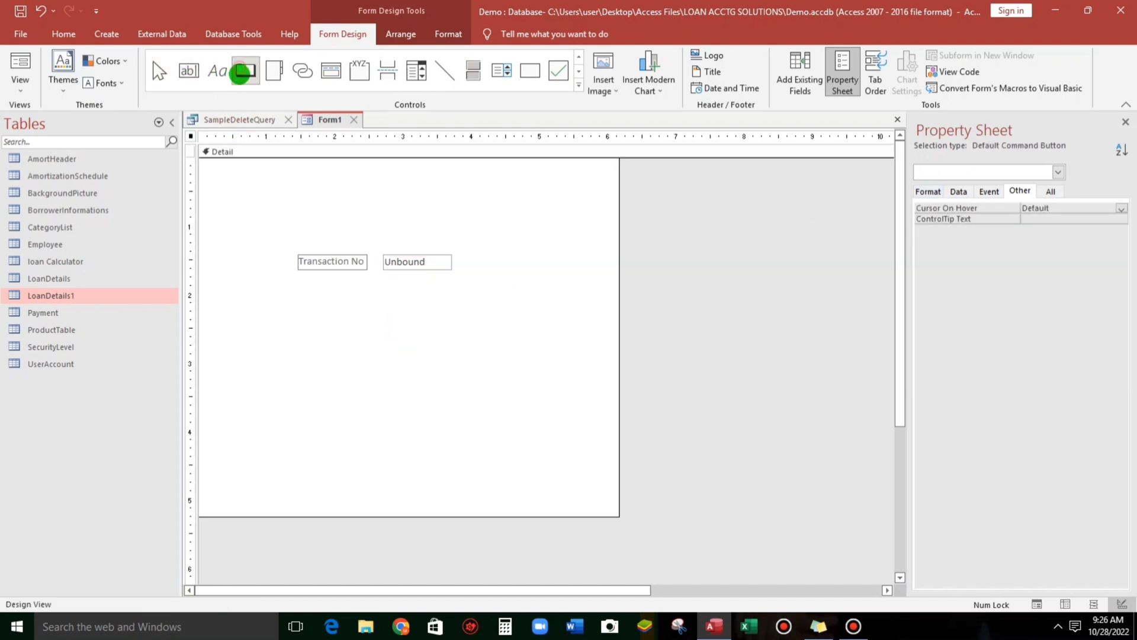
left_click(328, 303)
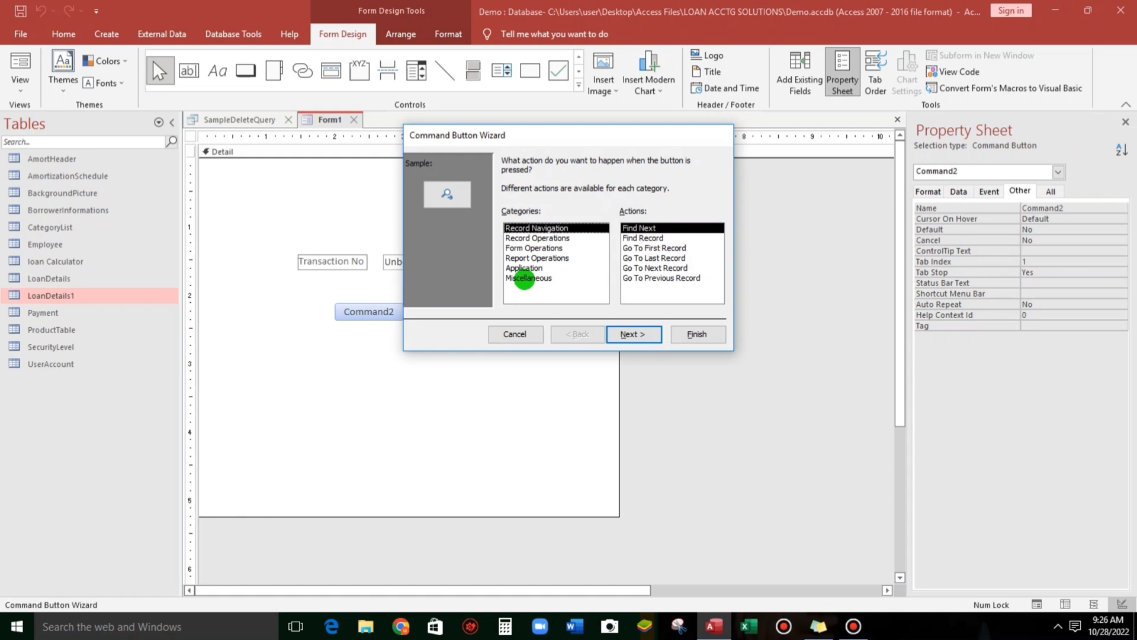
left_click(524, 279)
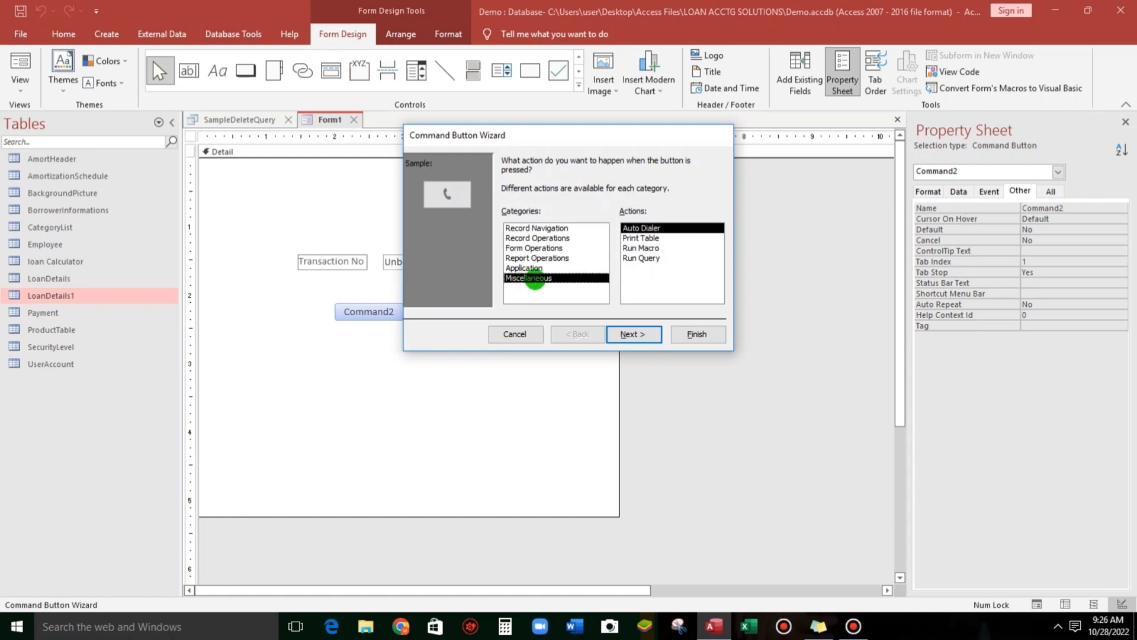
left_click(629, 259)
double_click(629, 259)
Make the button run SampleDeleteQuery, captioned Delete and named Del.
scroll(533, 248, "down", 5)
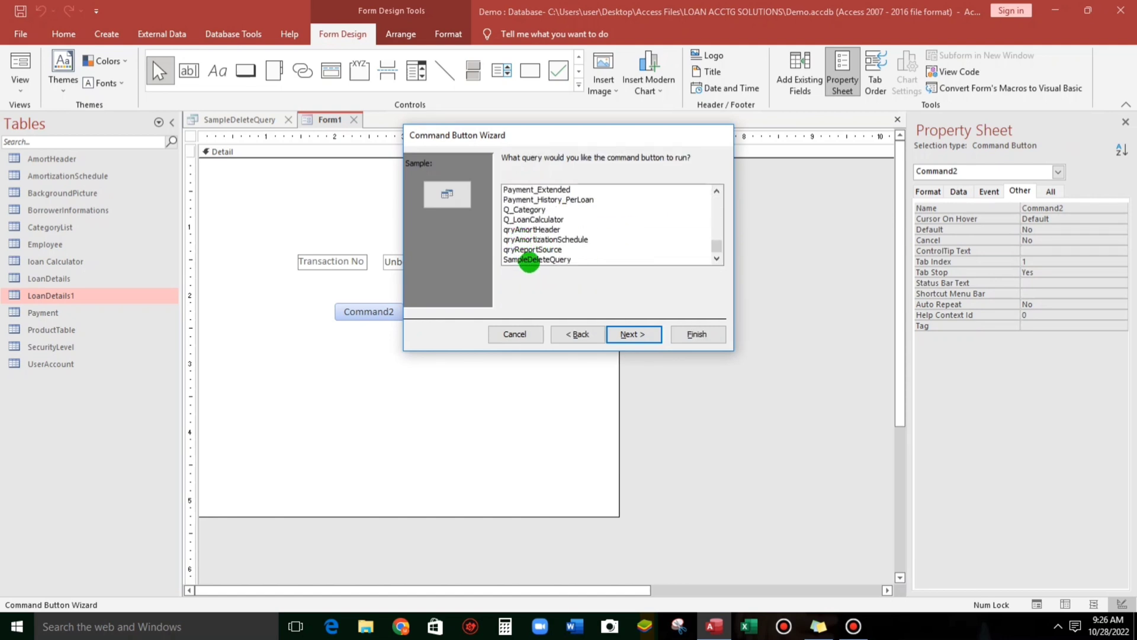
left_click(524, 261)
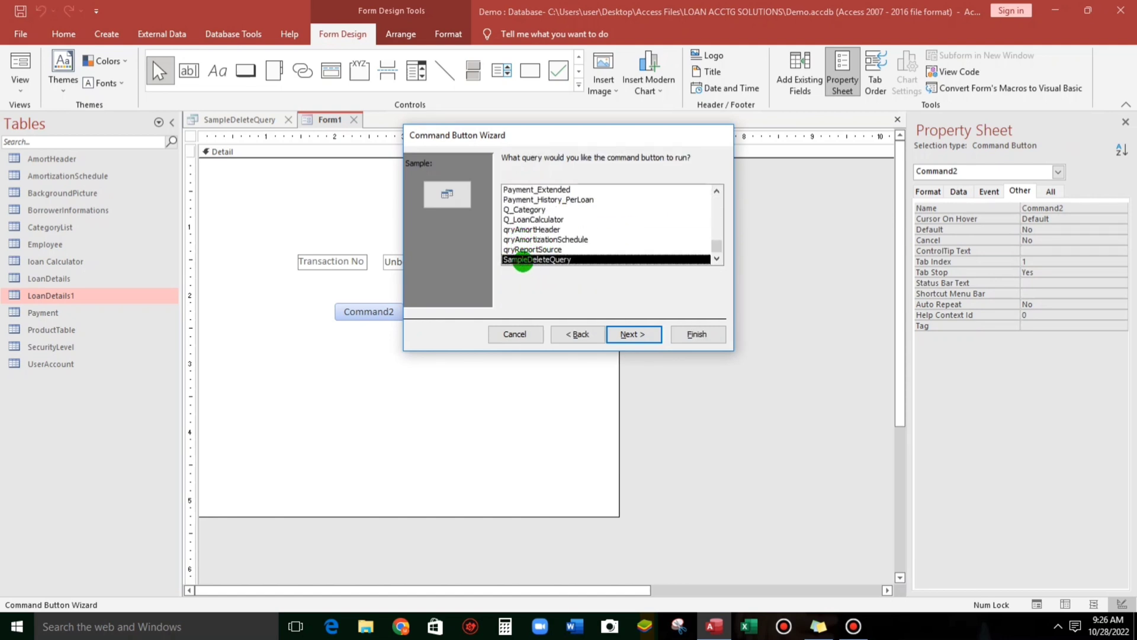
left_click(633, 334)
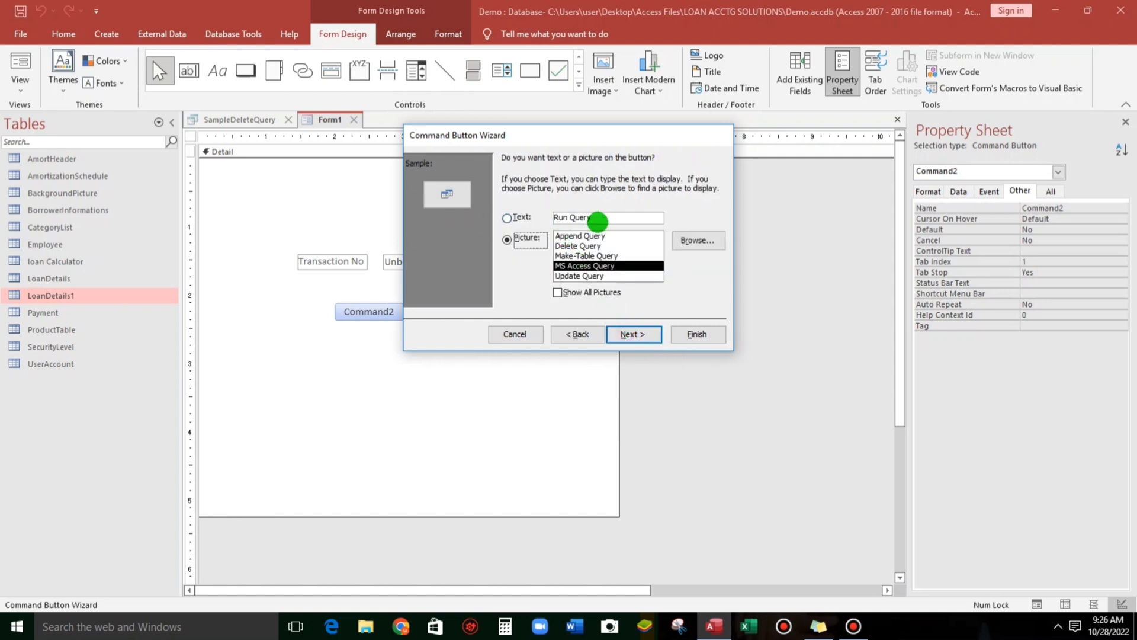
left_click(505, 218)
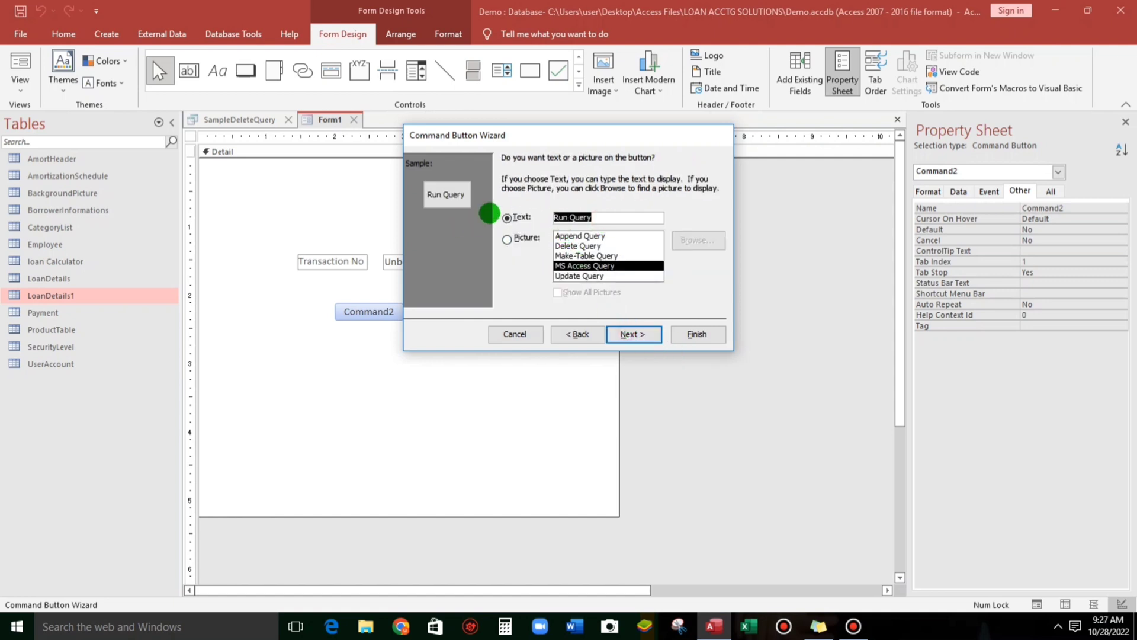
type("Delete")
left_click(639, 332)
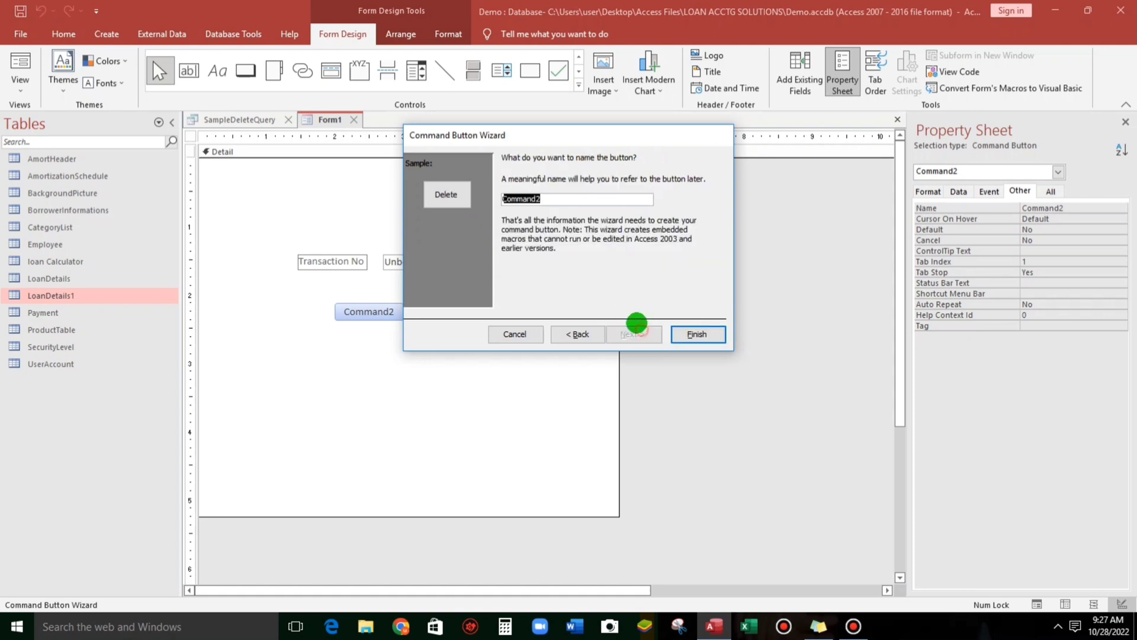
type("Del")
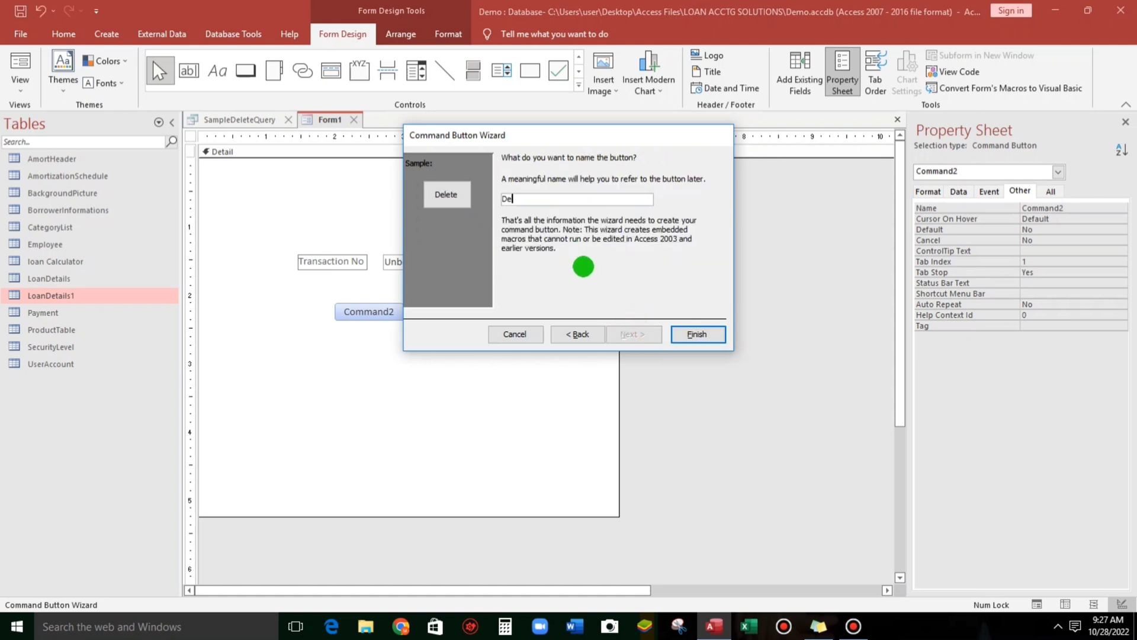
left_click(696, 334)
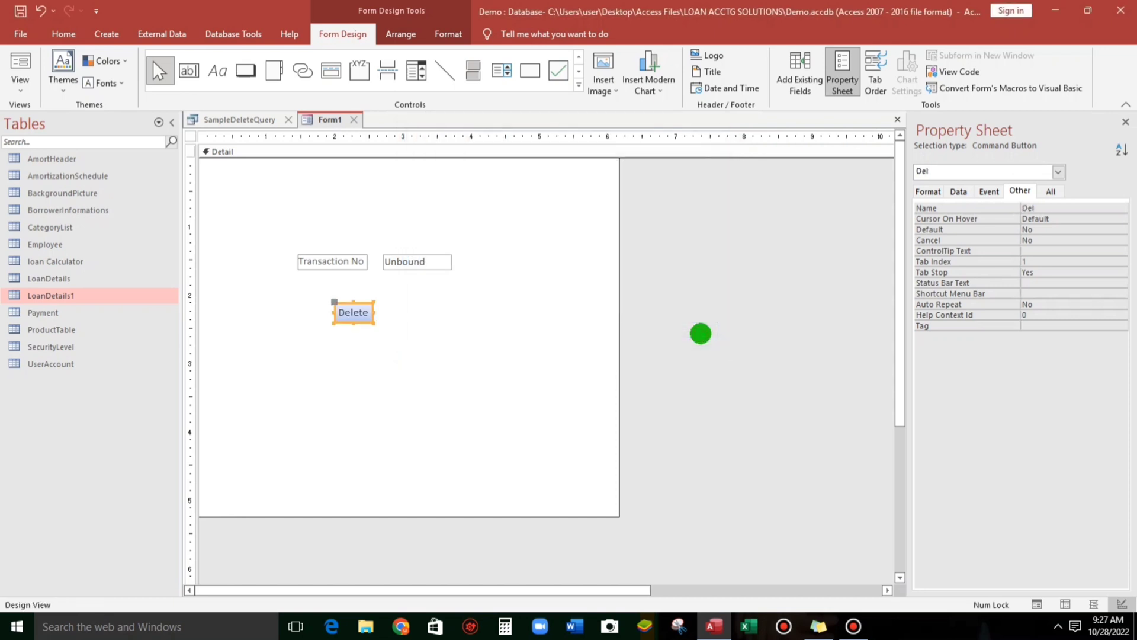
Widen the TransactionNo column in SampleDeleteQuery's design grid.
left_click(465, 323)
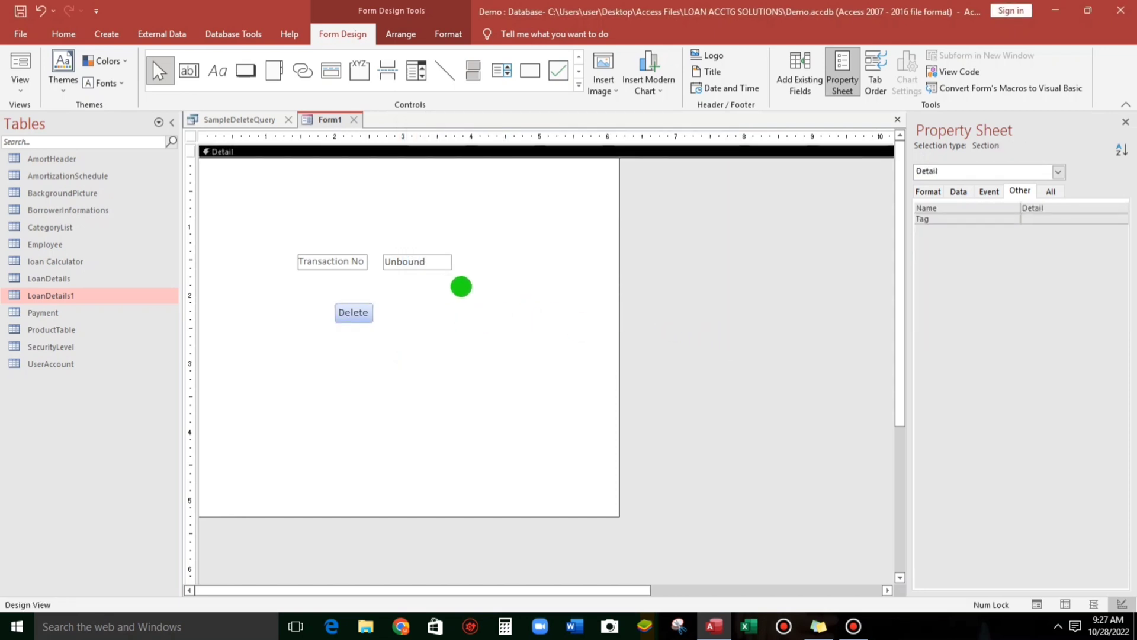
left_click(229, 119)
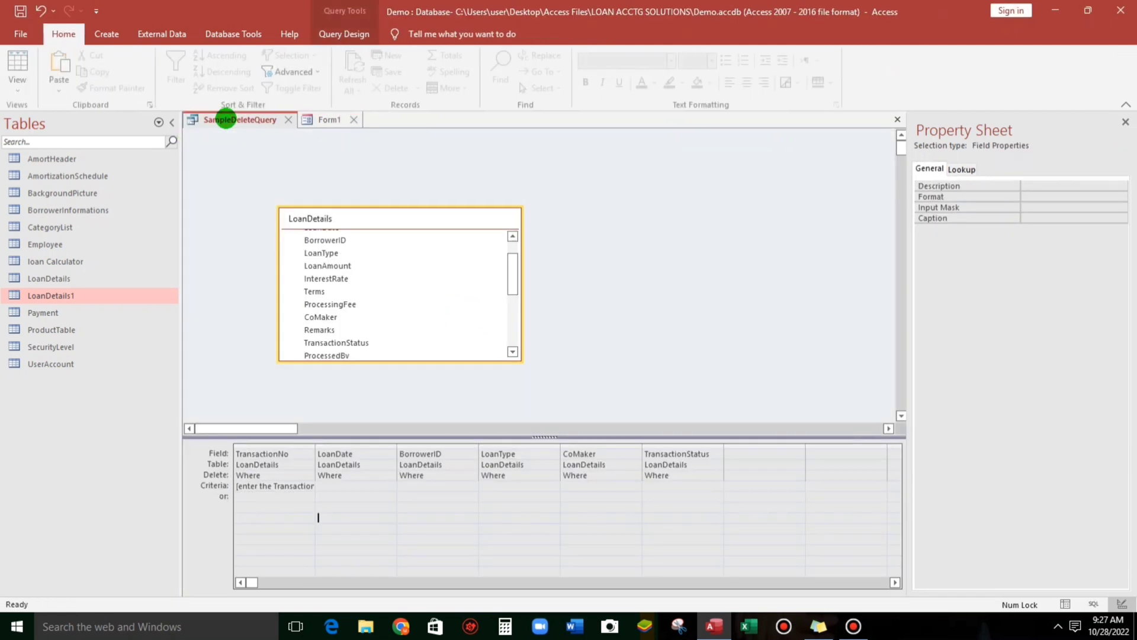
left_click_drag(312, 444, 459, 460)
Save the form as DeleteForm and check the Transaction No box's properties.
left_click(320, 120)
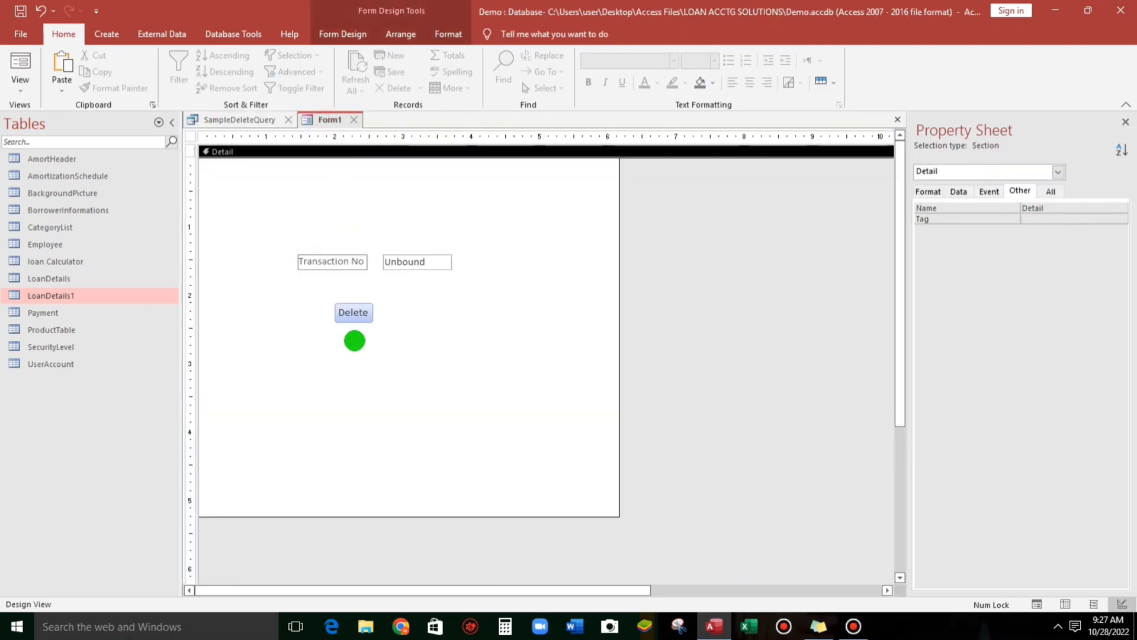
key("ctrl+s")
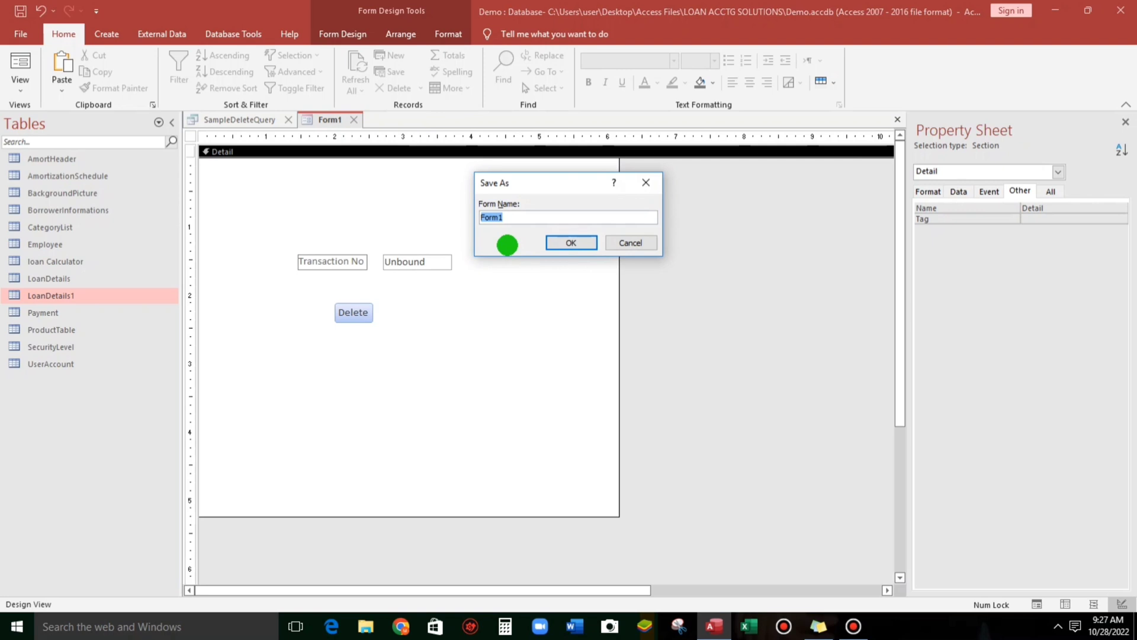
type("Delete")
key("Return")
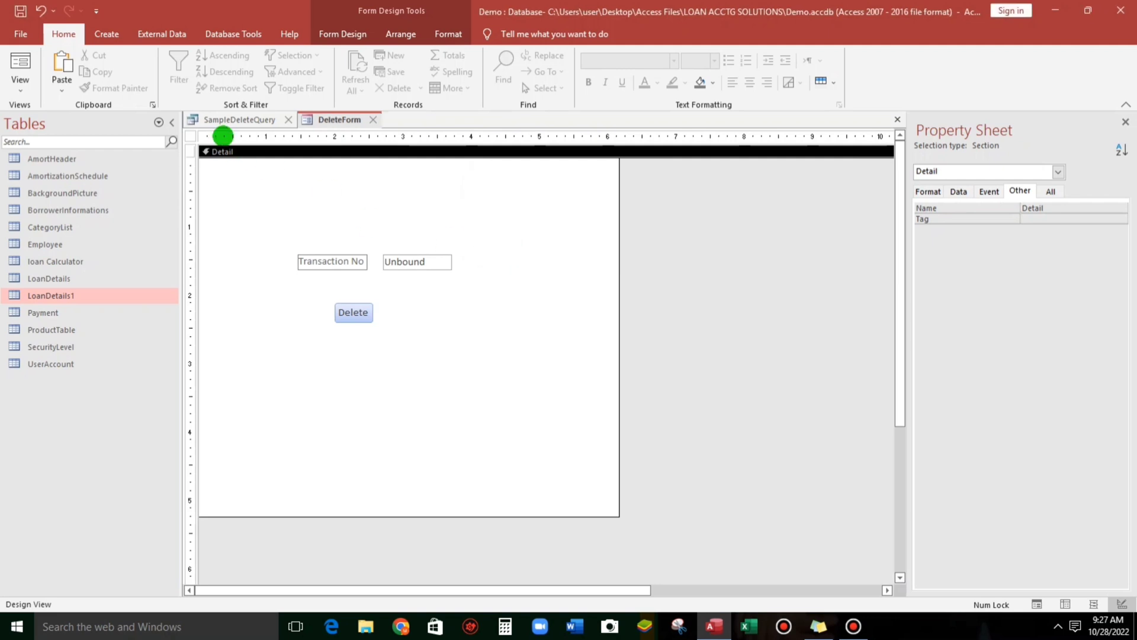
left_click(410, 259)
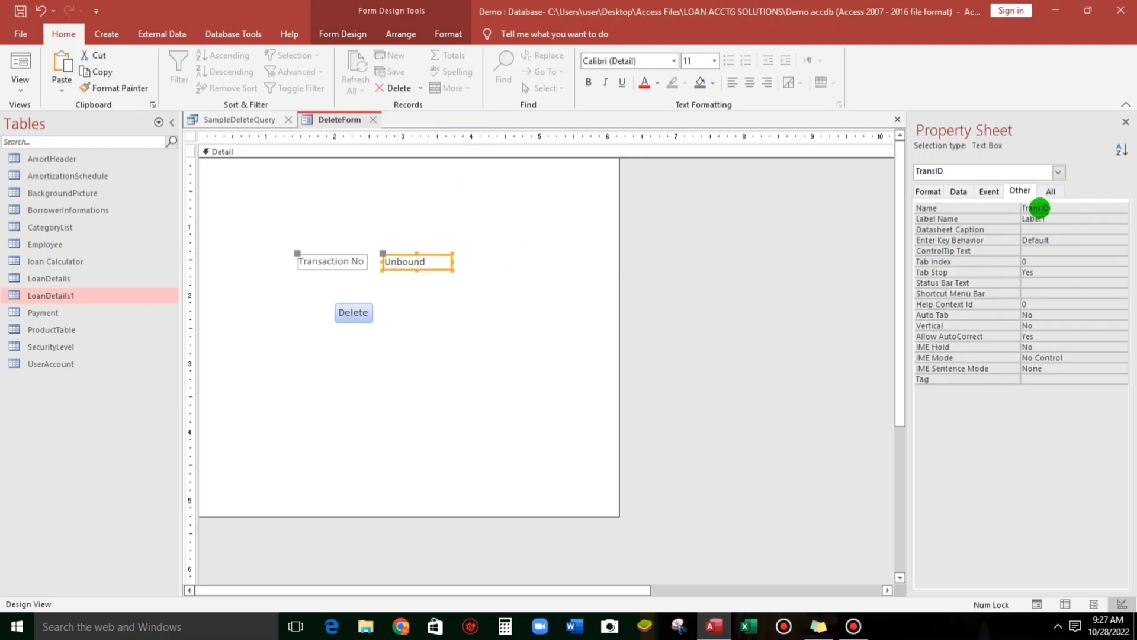
left_click(240, 120)
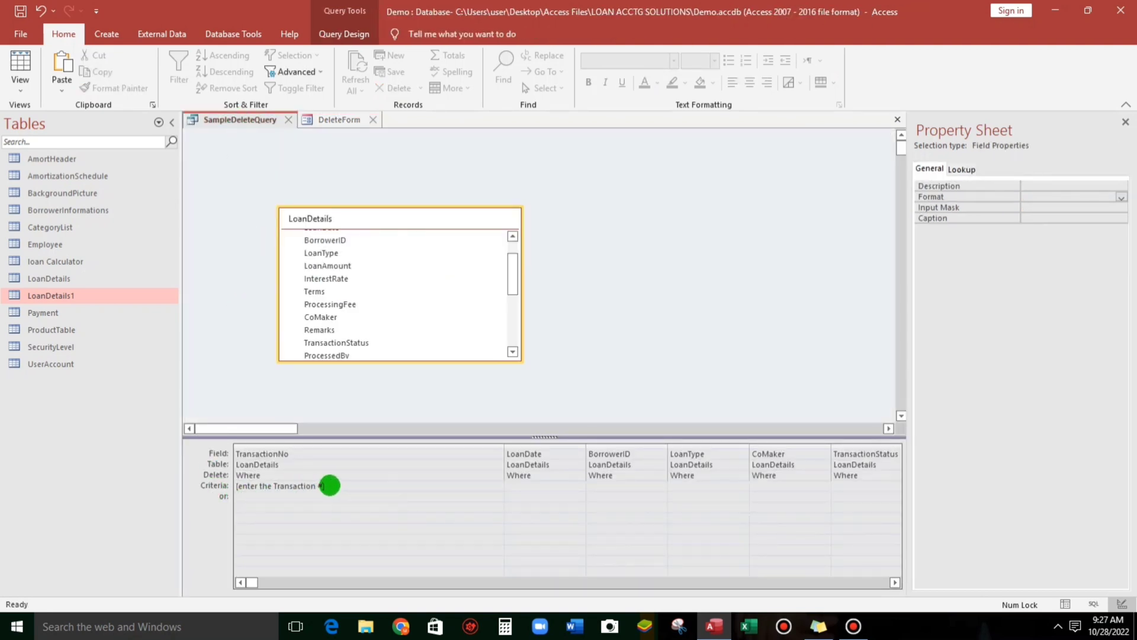
Replace TransactionNo's criteria with [forms]![DeleteForm]![TransID].
left_click(328, 485)
left_click_drag(328, 485, 190, 479)
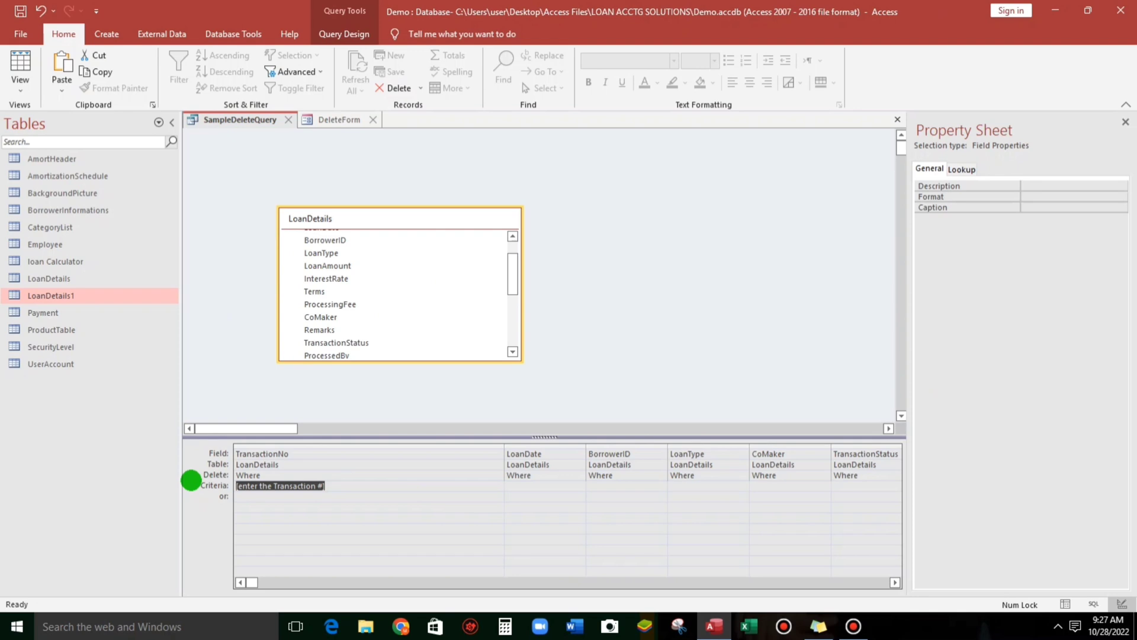
type("forms")
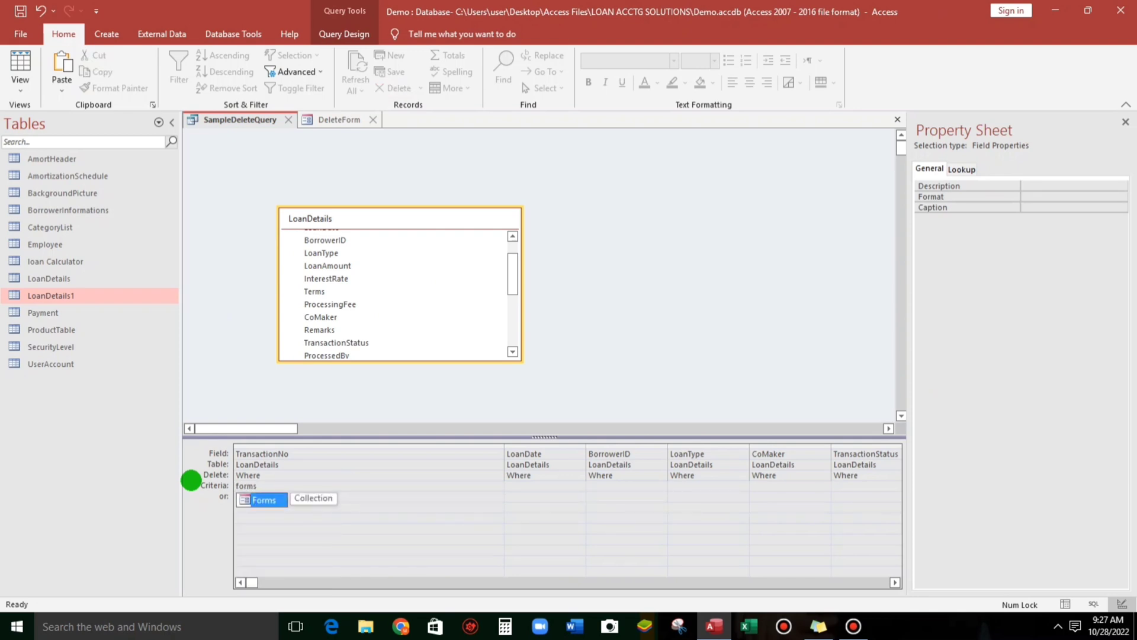
type("!")
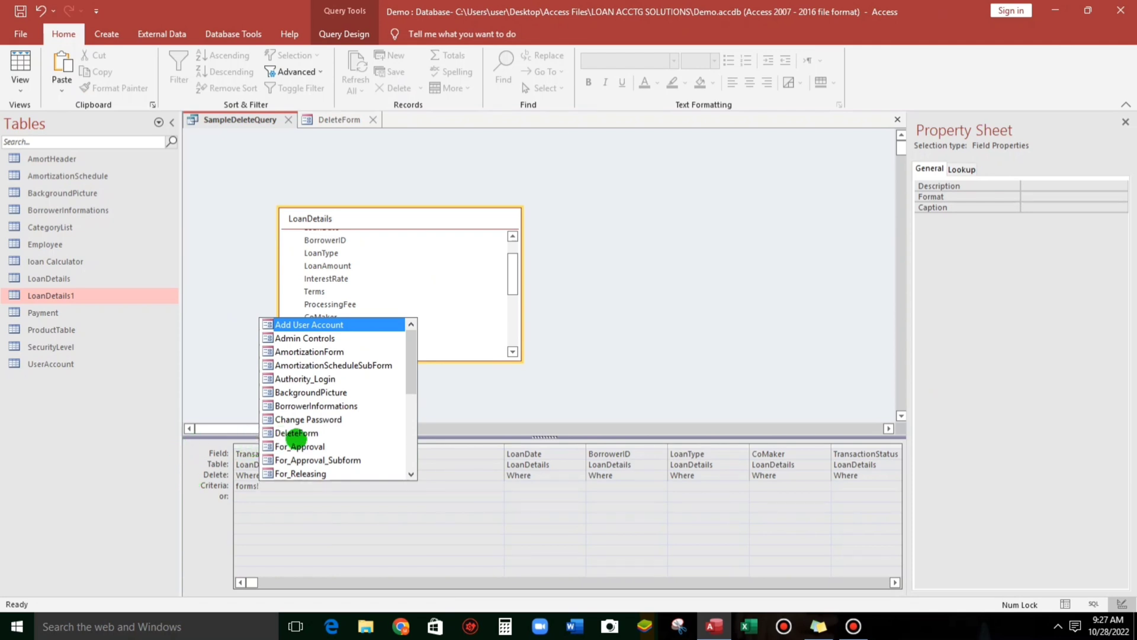
double_click(297, 432)
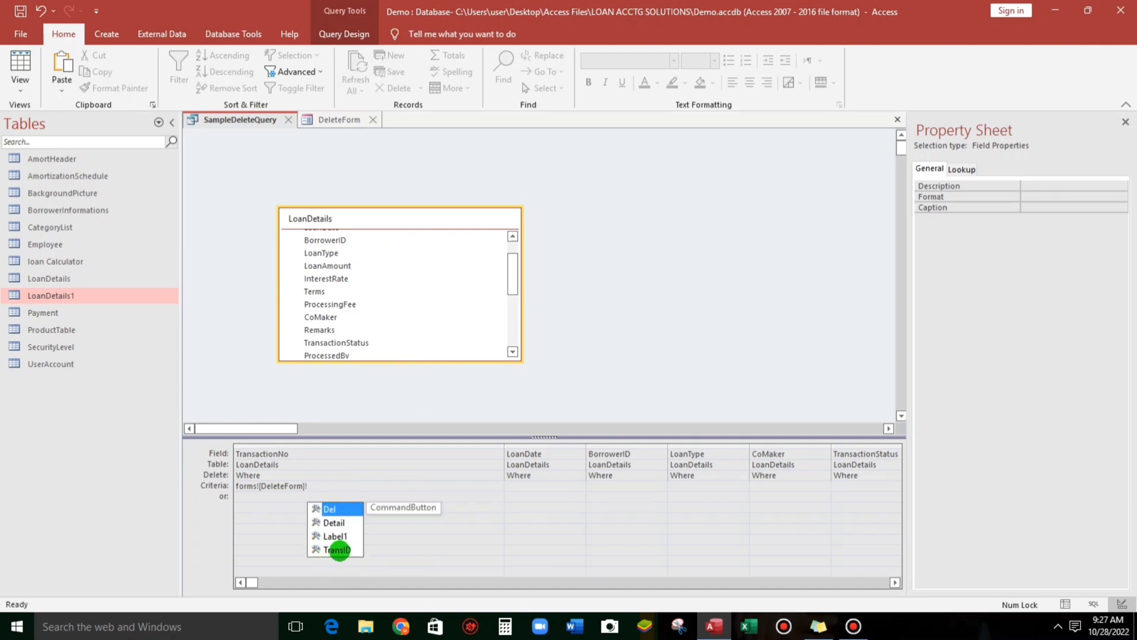
double_click(339, 550)
left_click(424, 520)
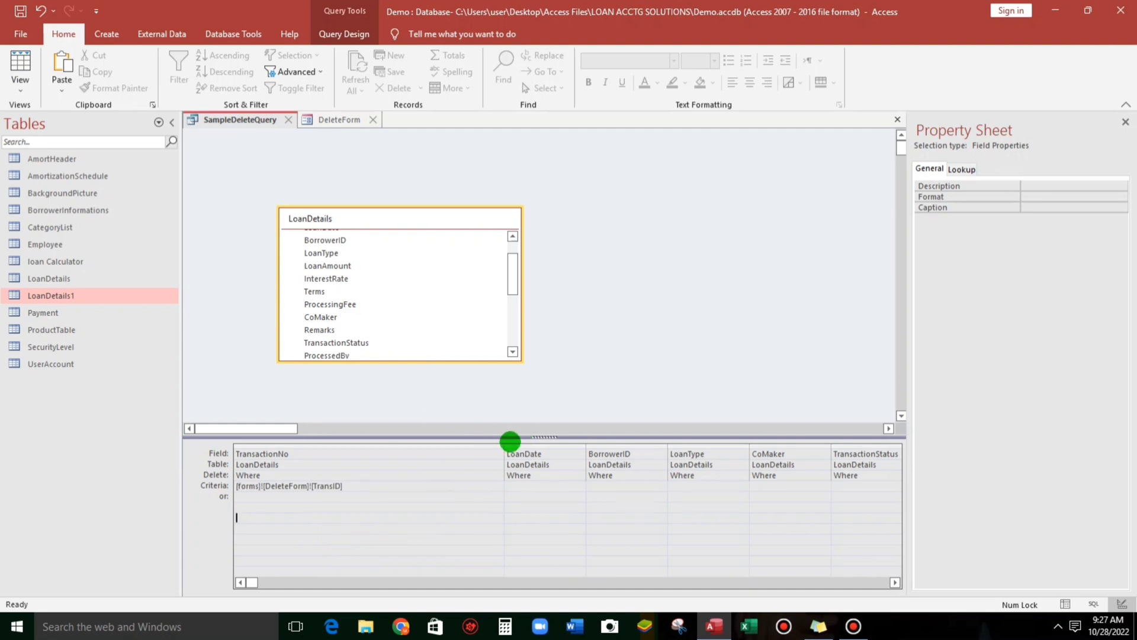
left_click_drag(509, 443, 384, 447)
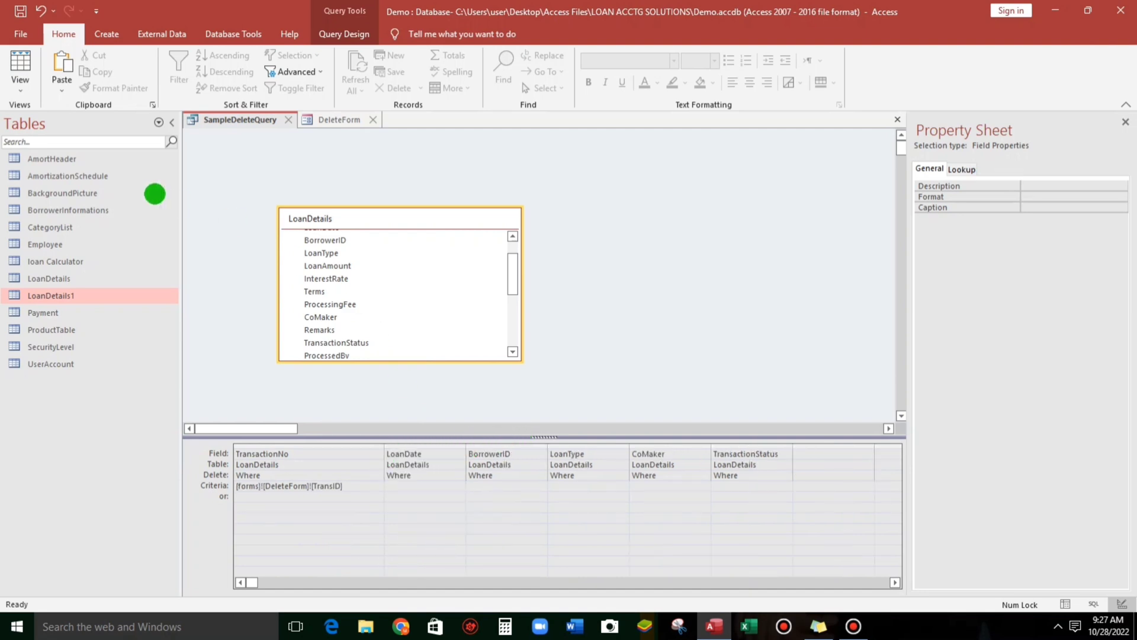
Preview the query, close it saving changes over the earlier version, and open LoanDetails.
left_click(22, 62)
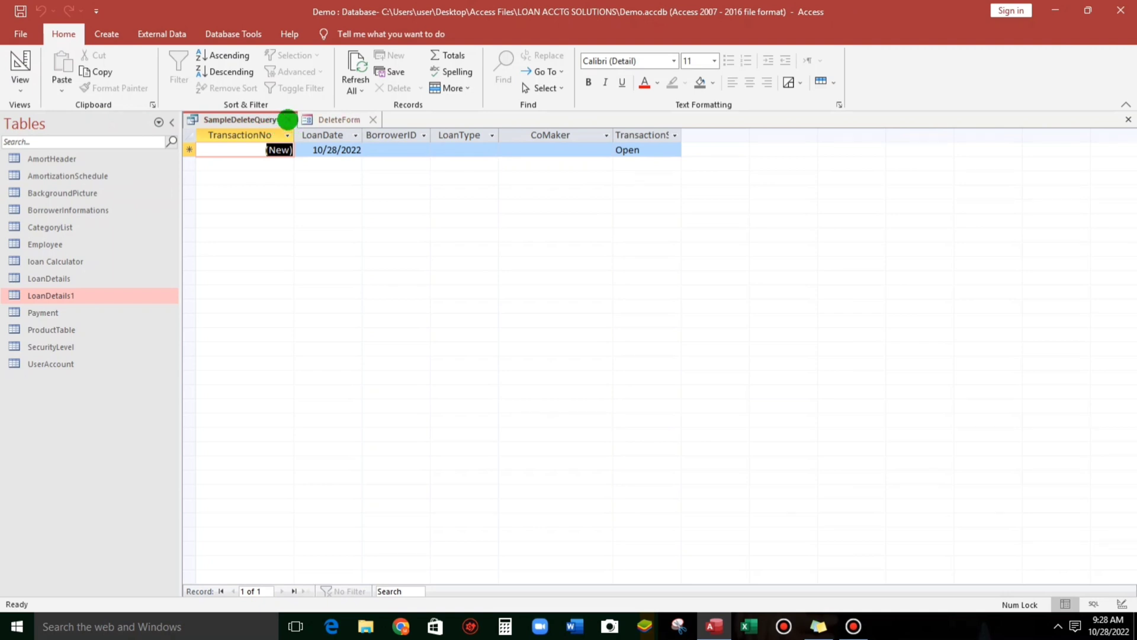
left_click(288, 120)
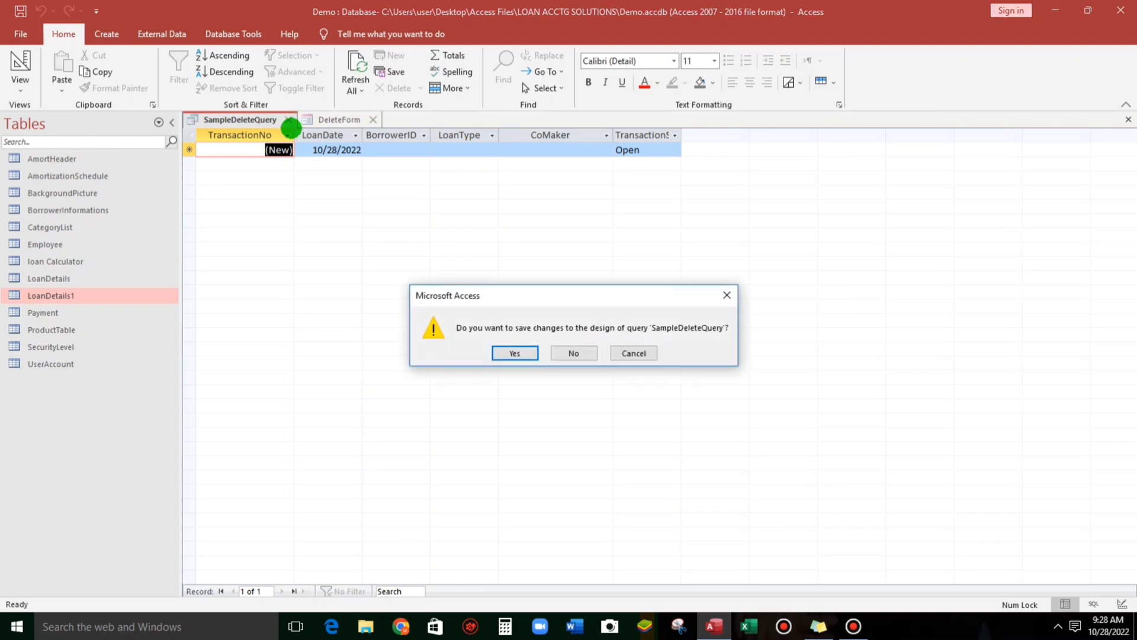
left_click(516, 354)
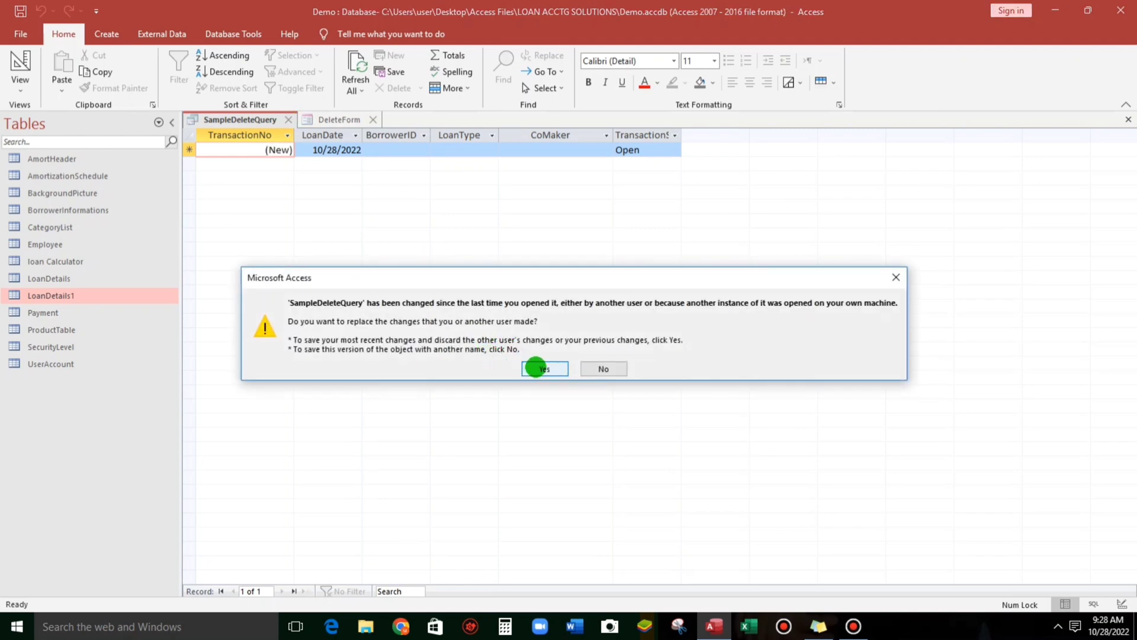
left_click(536, 368)
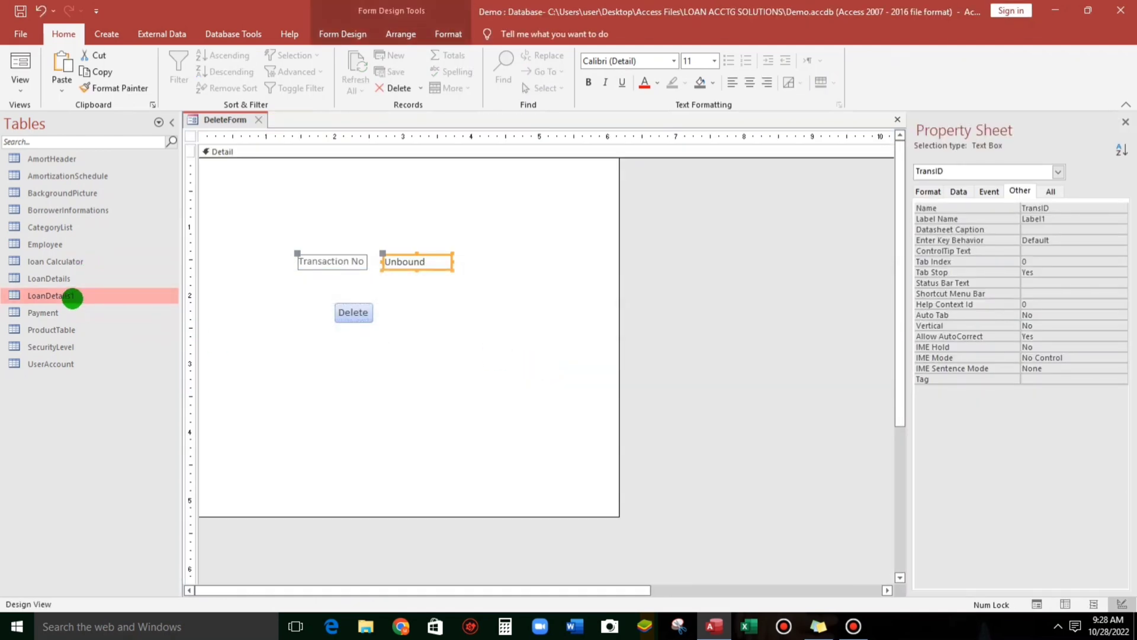
left_click(65, 281)
double_click(65, 281)
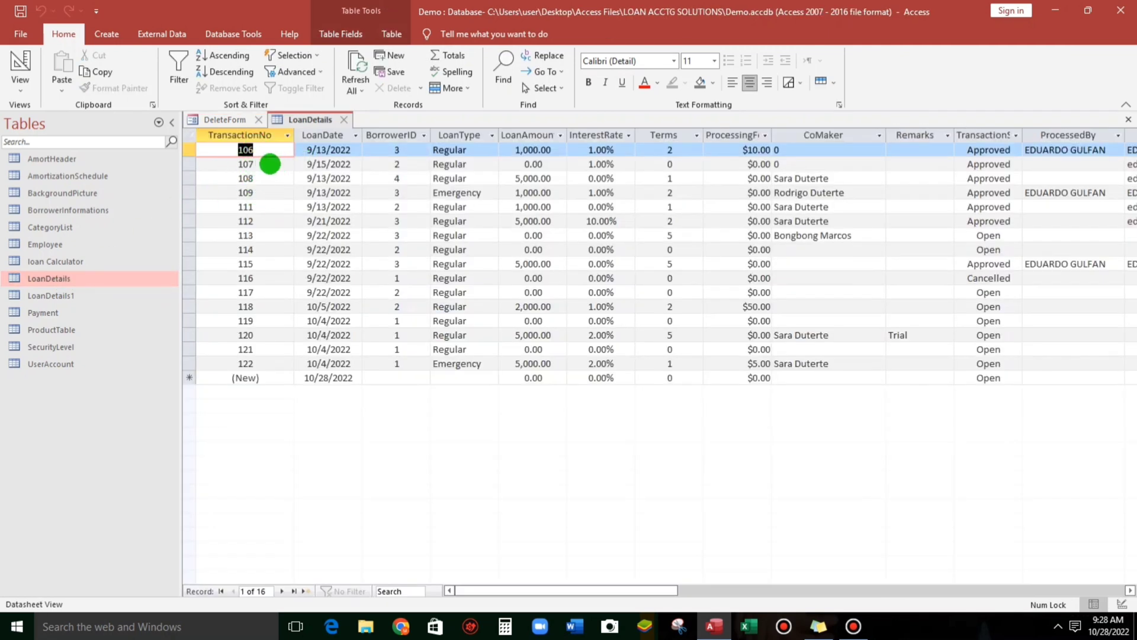
In Form View, enter 107 on DeleteForm and run Delete, answering Yes to both prompts.
left_click(267, 164)
left_click(203, 119)
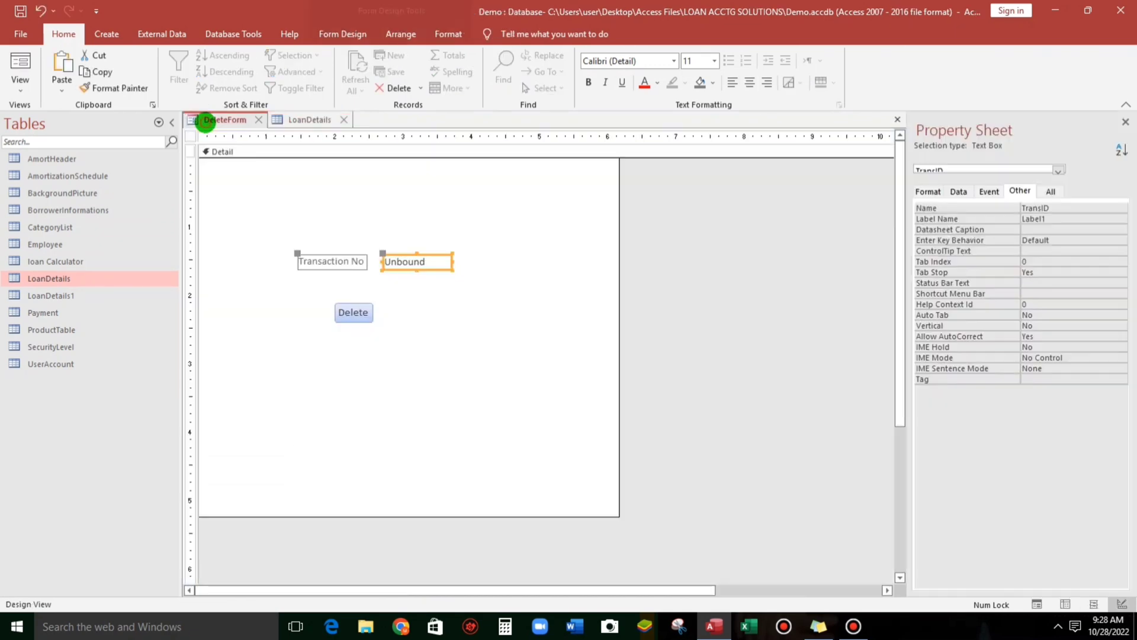
left_click(19, 70)
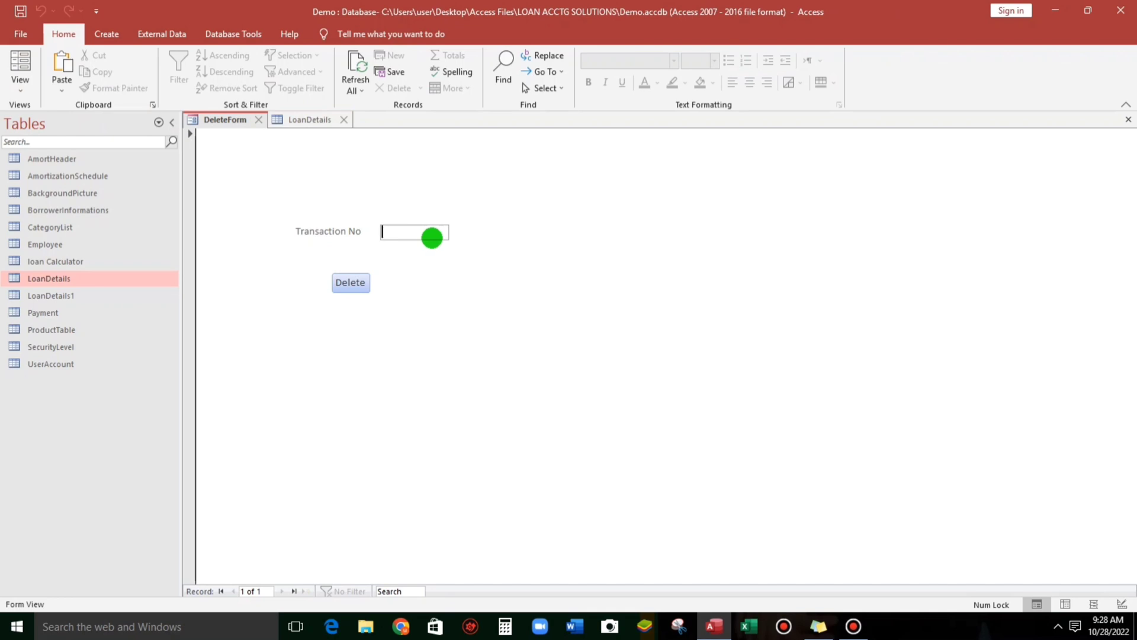
type("107")
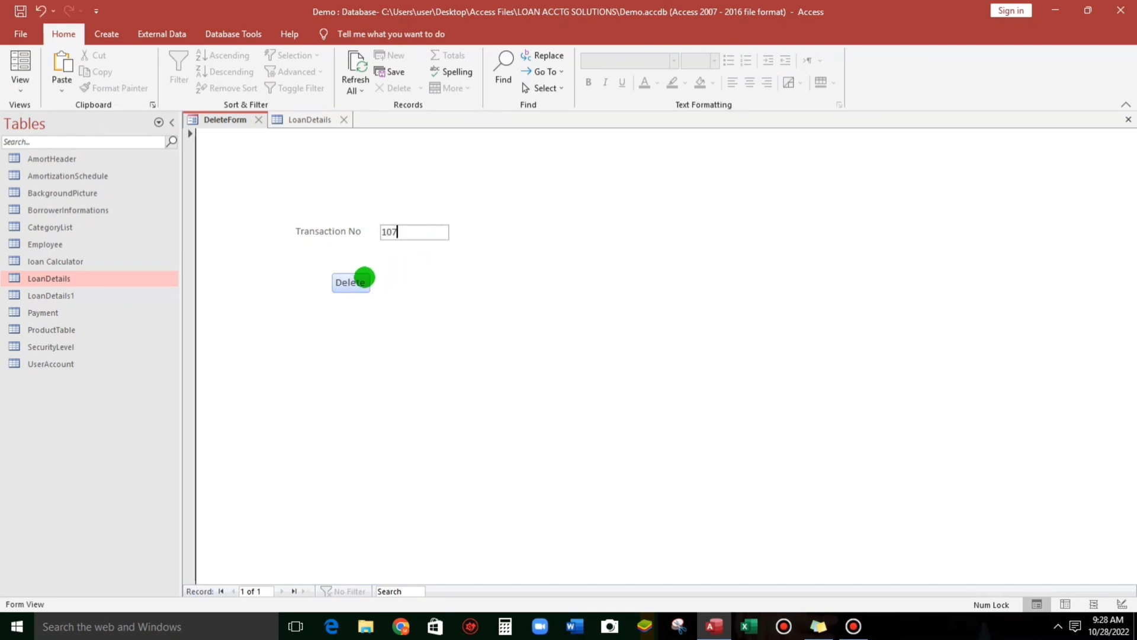
left_click(350, 282)
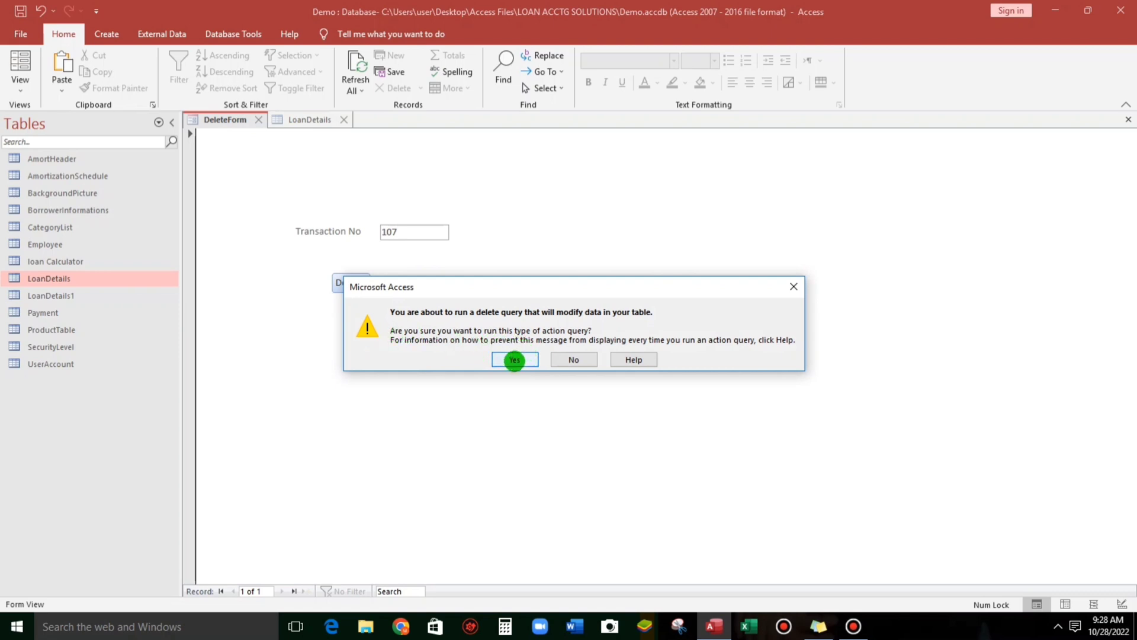
left_click(514, 360)
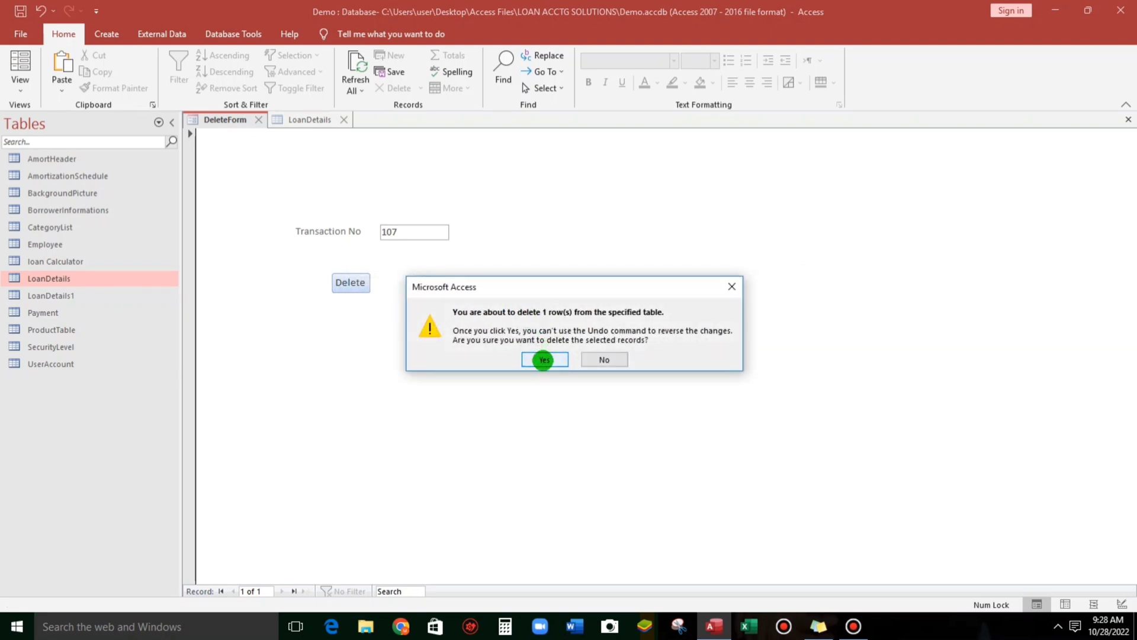
left_click(543, 359)
Refresh LoanDetails to confirm 107 is gone and 15 records remain, then return to DeleteForm.
left_click(311, 119)
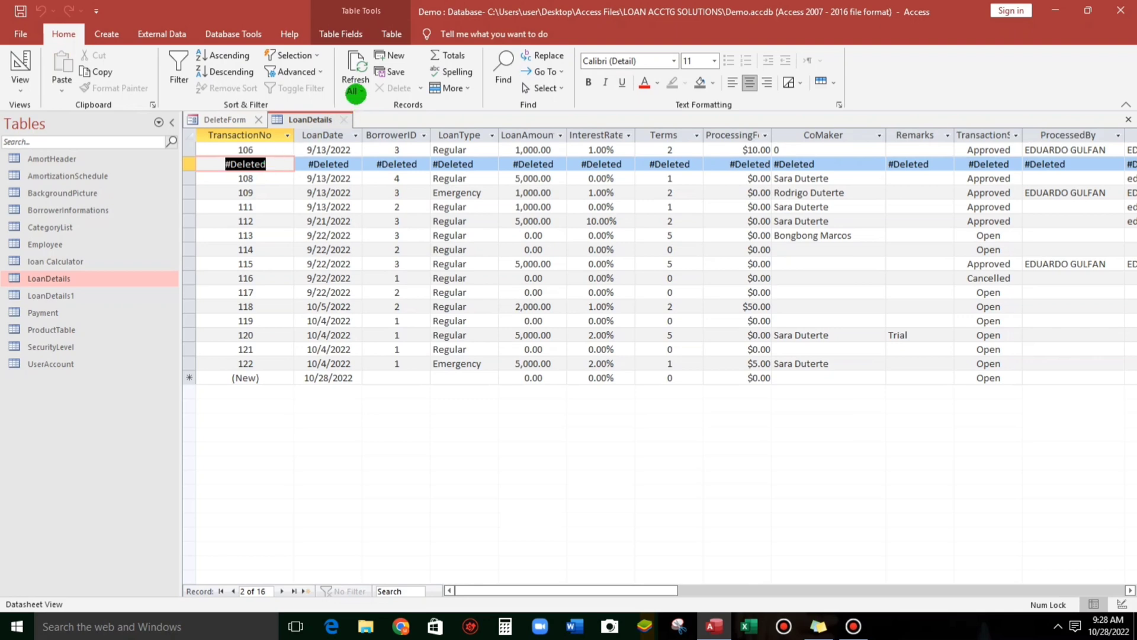
left_click(350, 65)
left_click_drag(326, 251, 327, 264)
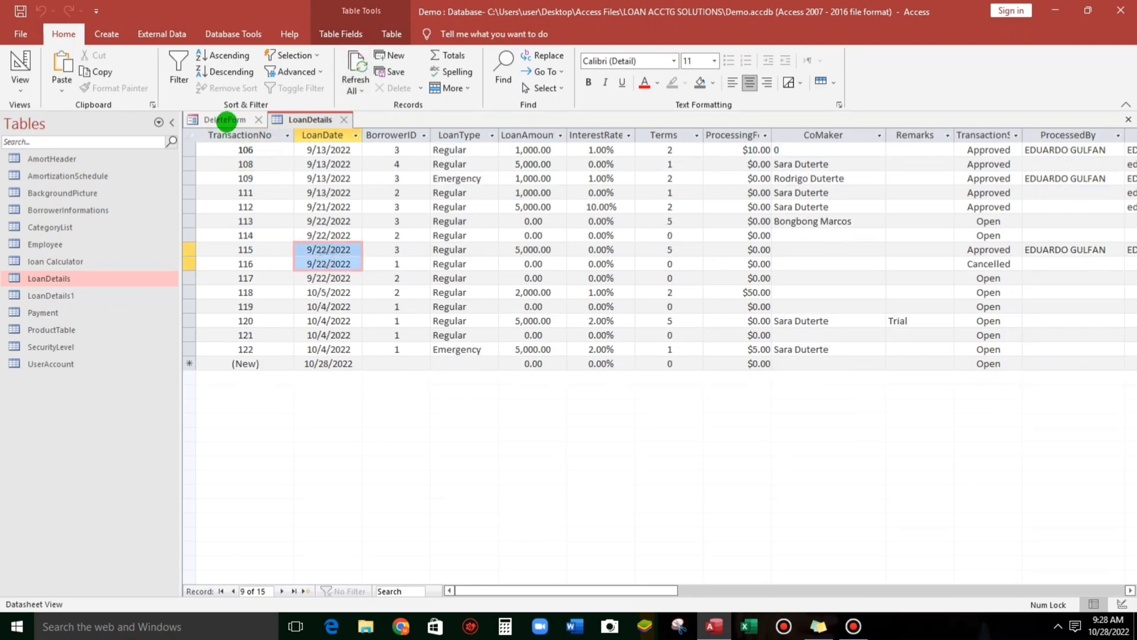
left_click(228, 118)
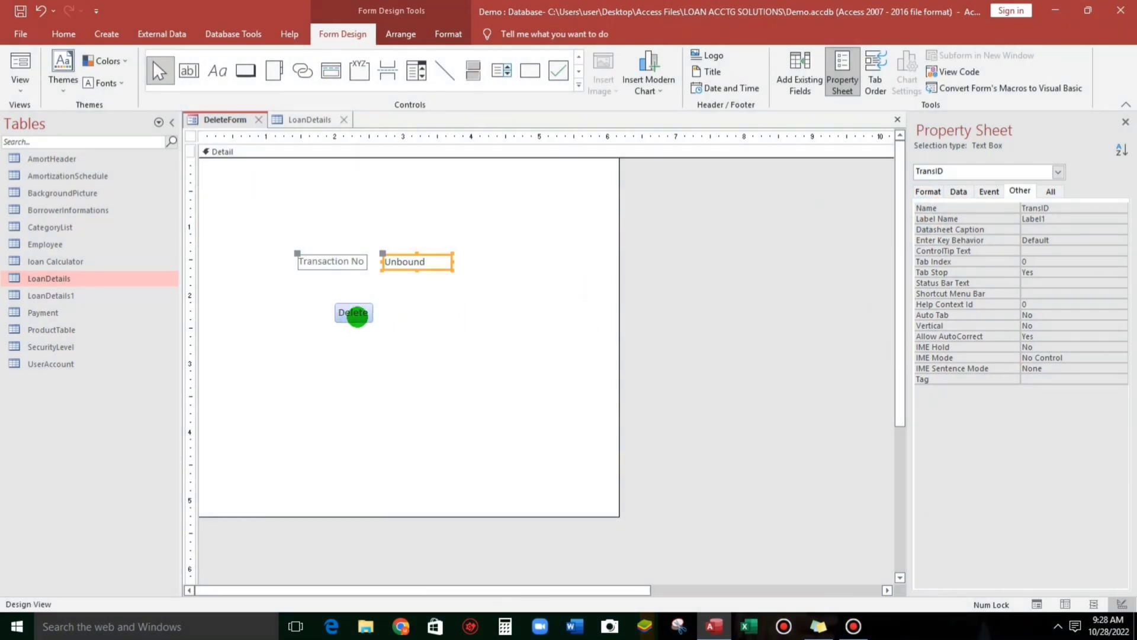
Shift the Delete button left and place a new command button, cancelling its wizard.
left_click_drag(354, 314, 278, 309)
left_click(332, 233)
left_click(246, 70)
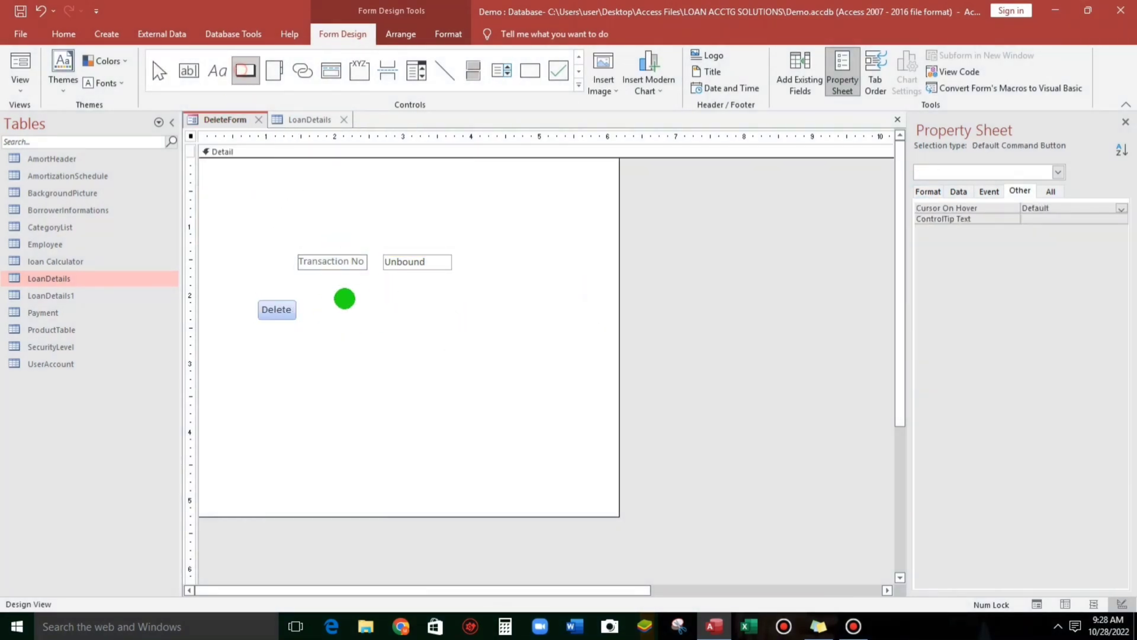
left_click(387, 303)
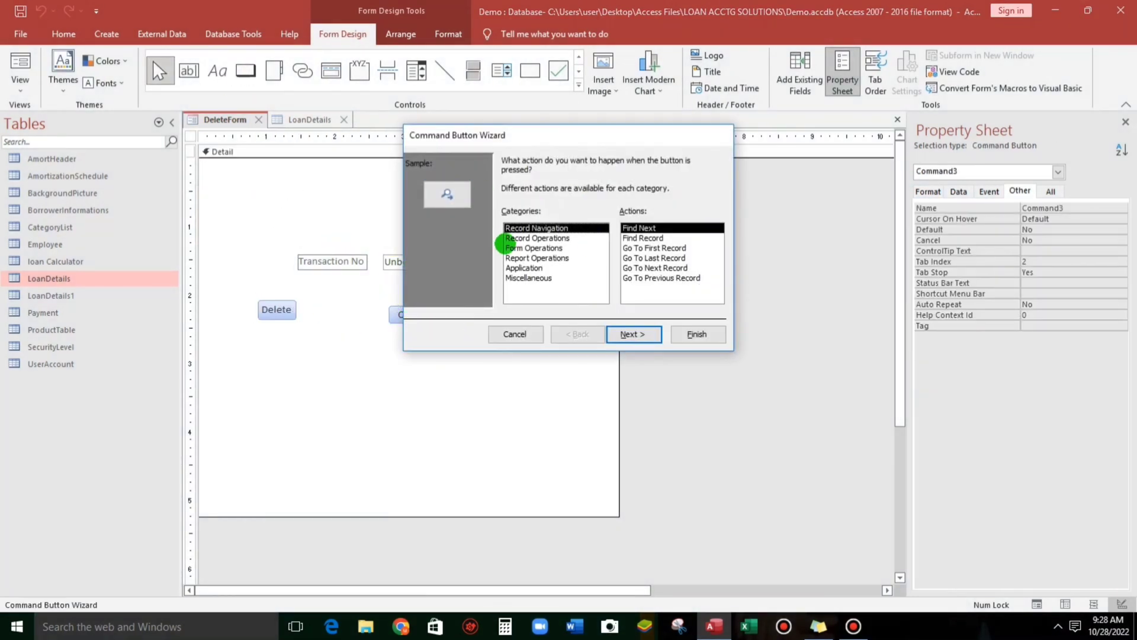
left_click(515, 334)
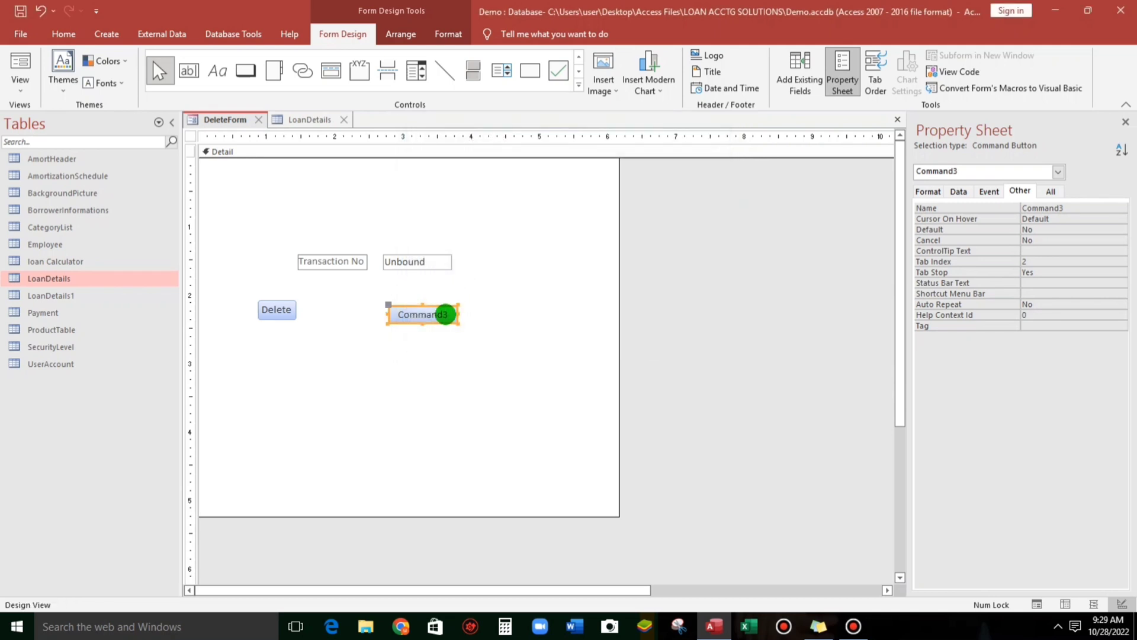
Caption the new button 'Delete using VBA Code', widen it, and line it up beside Delete.
key("BackSpace")
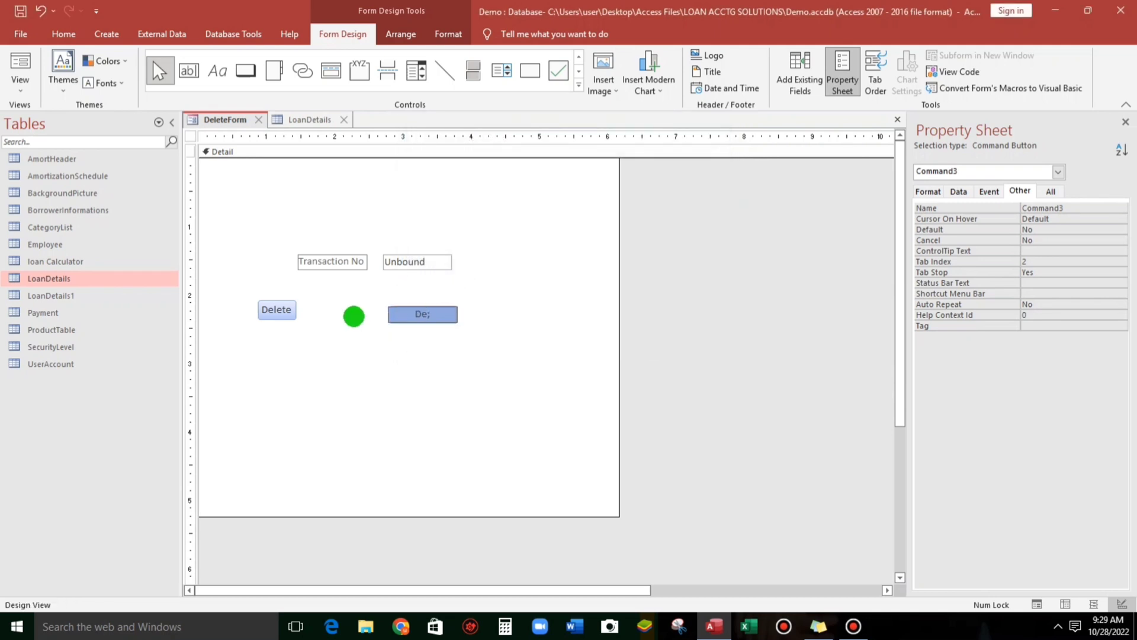
type("Delet")
type("e using")
type(" SQL Code")
left_click(448, 351)
left_click(455, 323)
left_click_drag(456, 314, 540, 314)
left_click(477, 347)
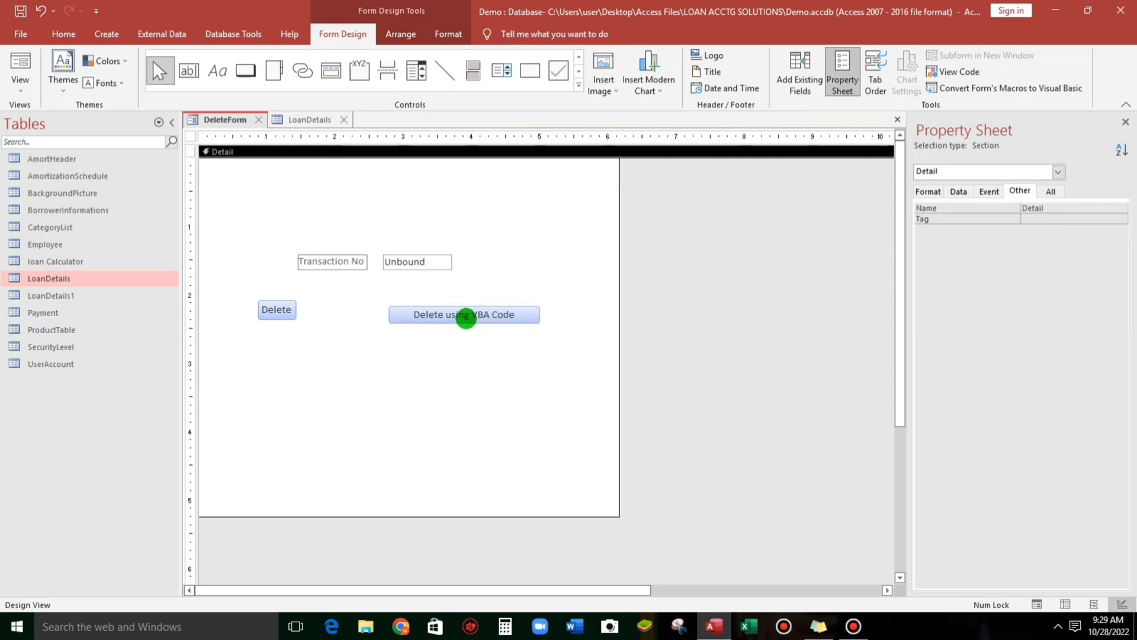
left_click_drag(462, 316, 439, 305)
left_click(450, 333)
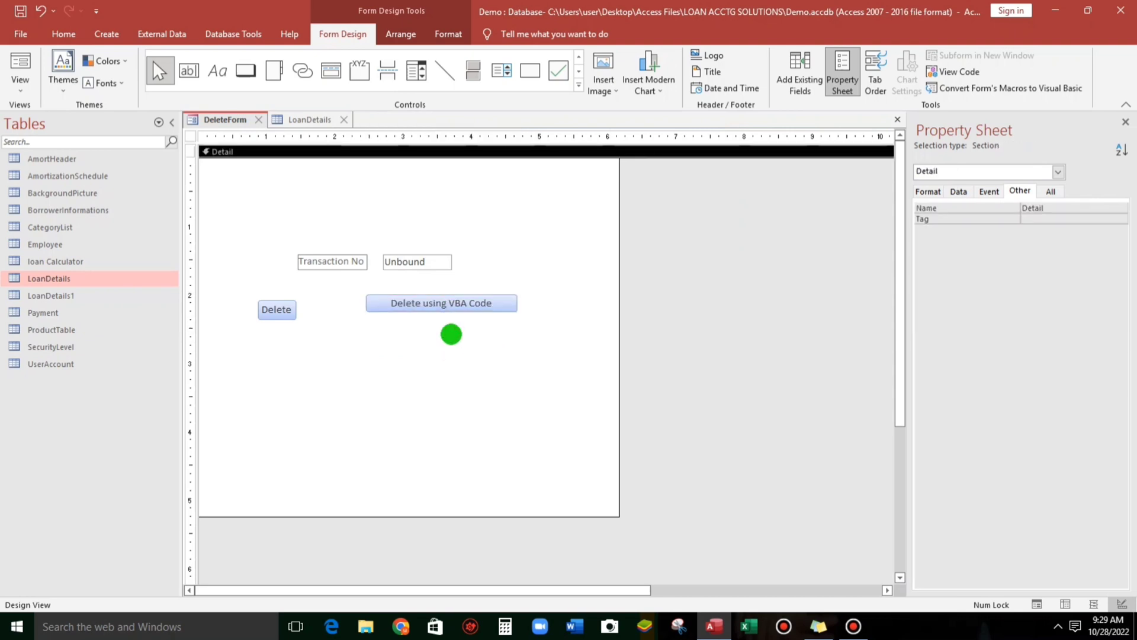
Choose Code Builder for the new button's On Click event.
left_click(428, 306)
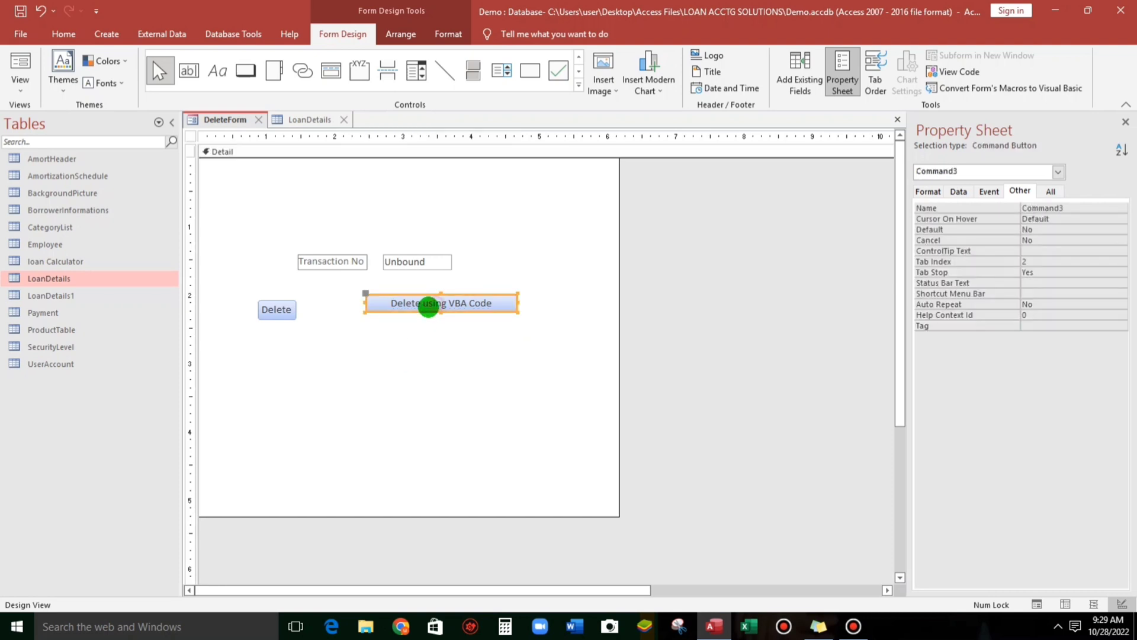
left_click(988, 191)
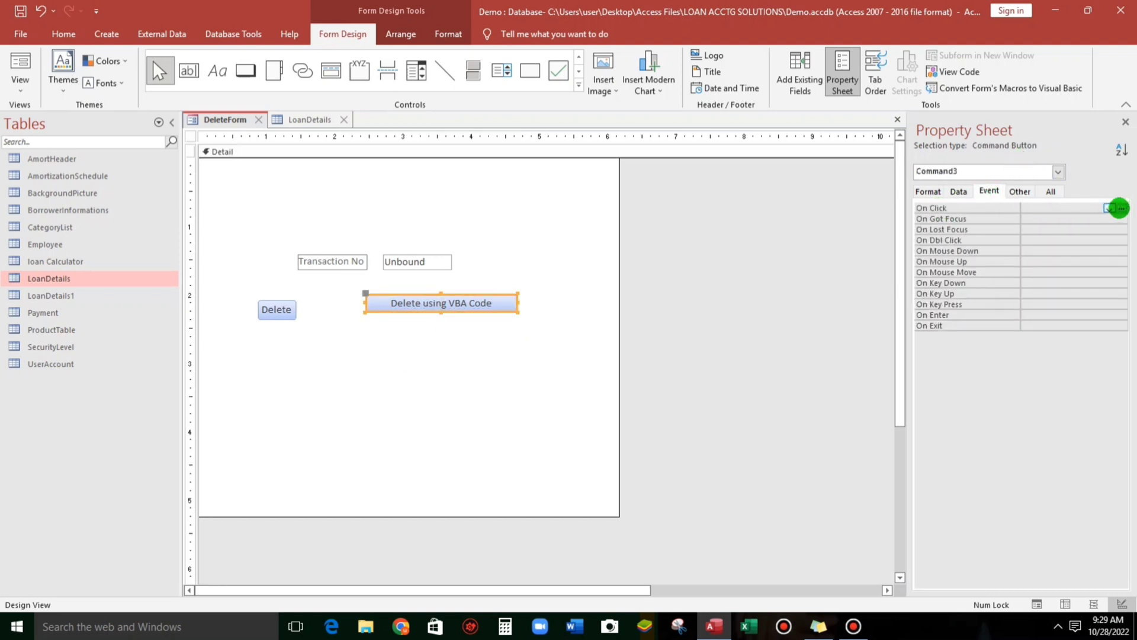
left_click(1121, 208)
left_click(516, 184)
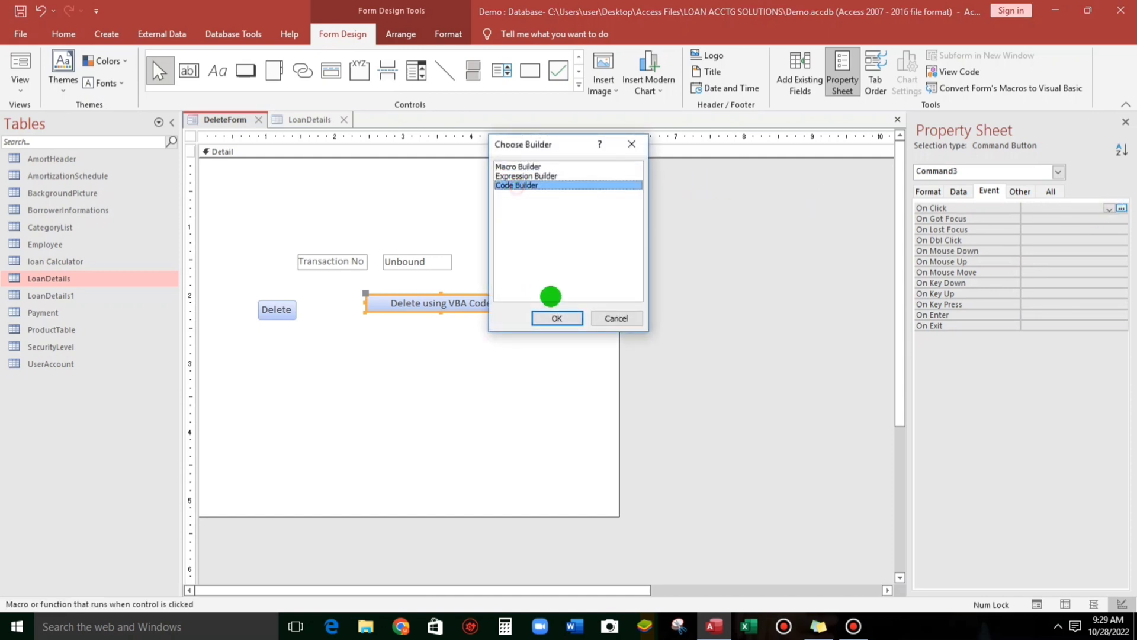
Write CurrentDb.Execute "Delete * From LoanDetails" in Command3_Click, then view the LoanDetails table.
left_click(556, 317)
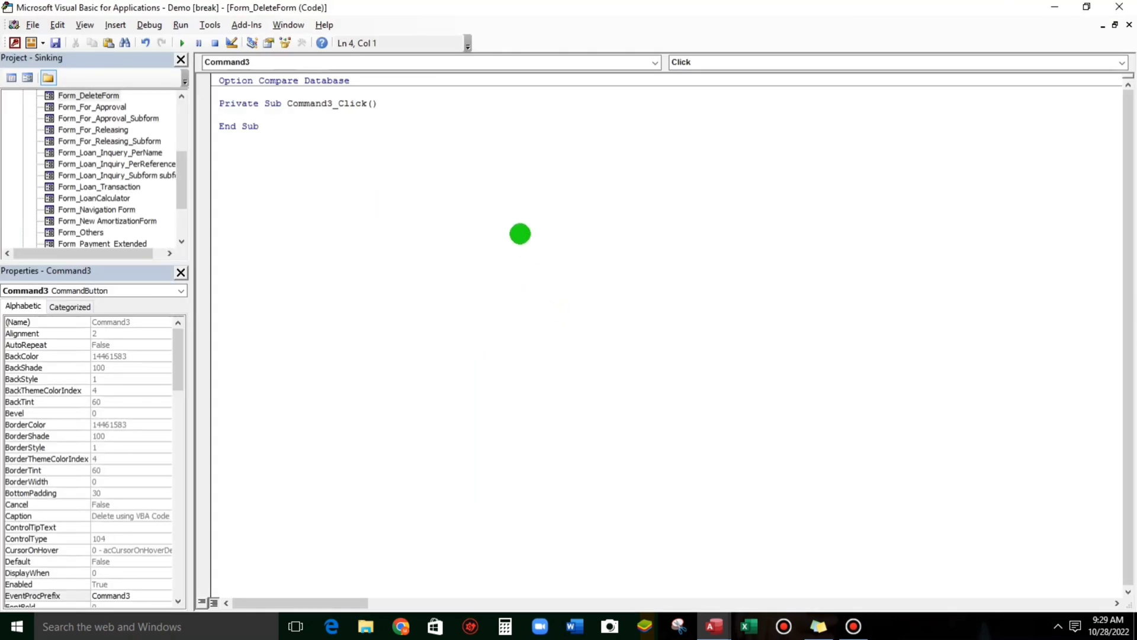
key("Return")
key("Return")
key("Return")
key("Up")
type("C")
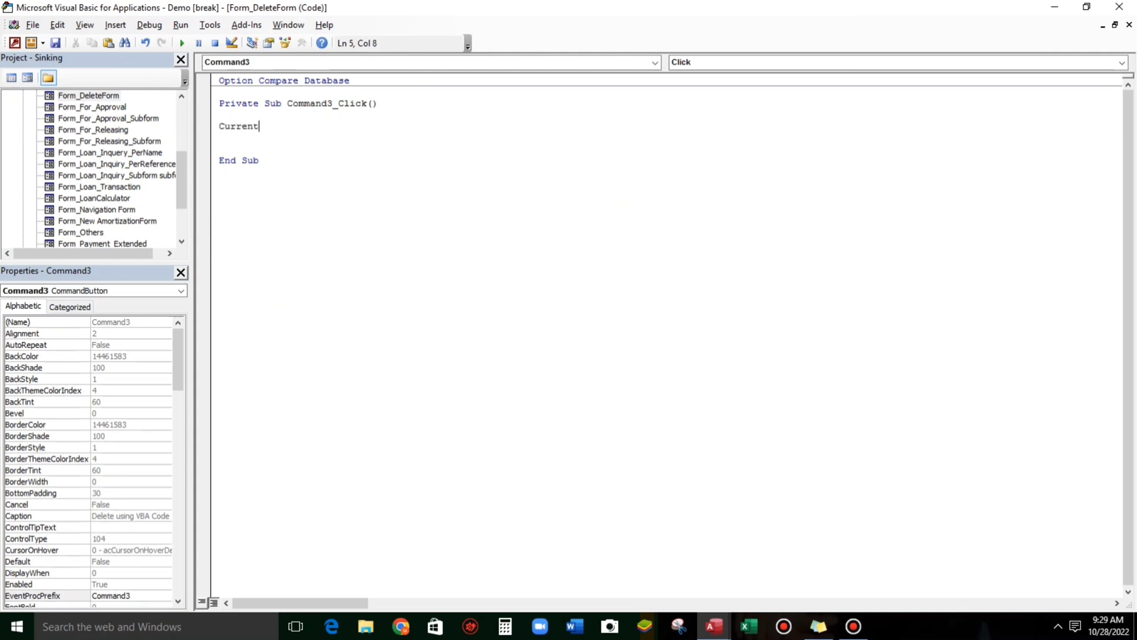
type("urrentDb.")
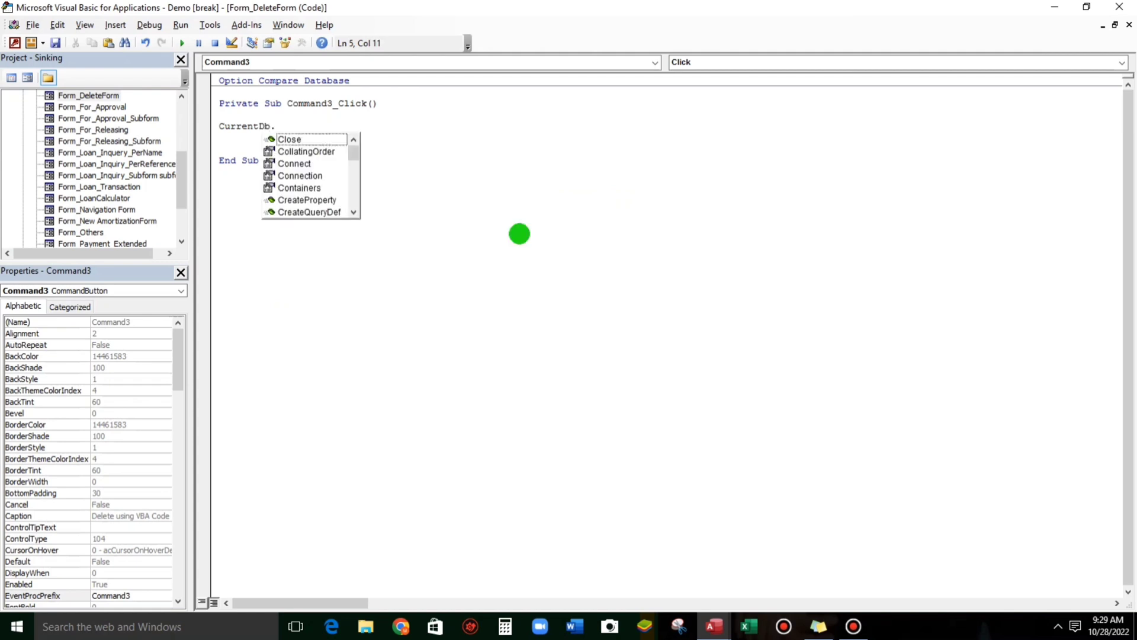
type("e")
key("Tab")
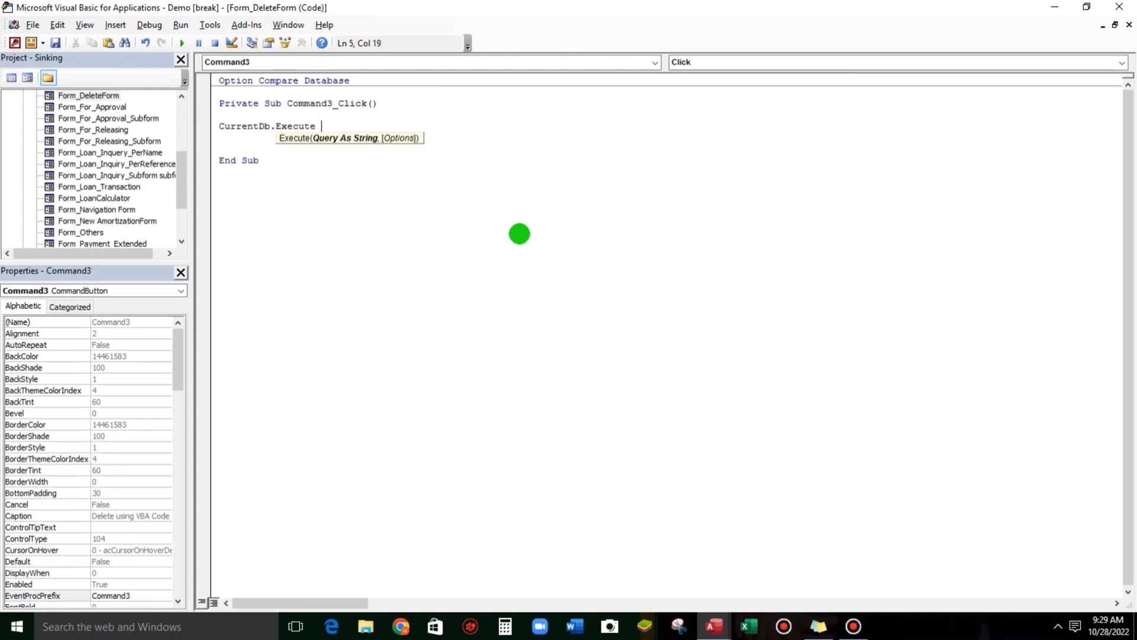
type("\"Delete * From LoanDetails")
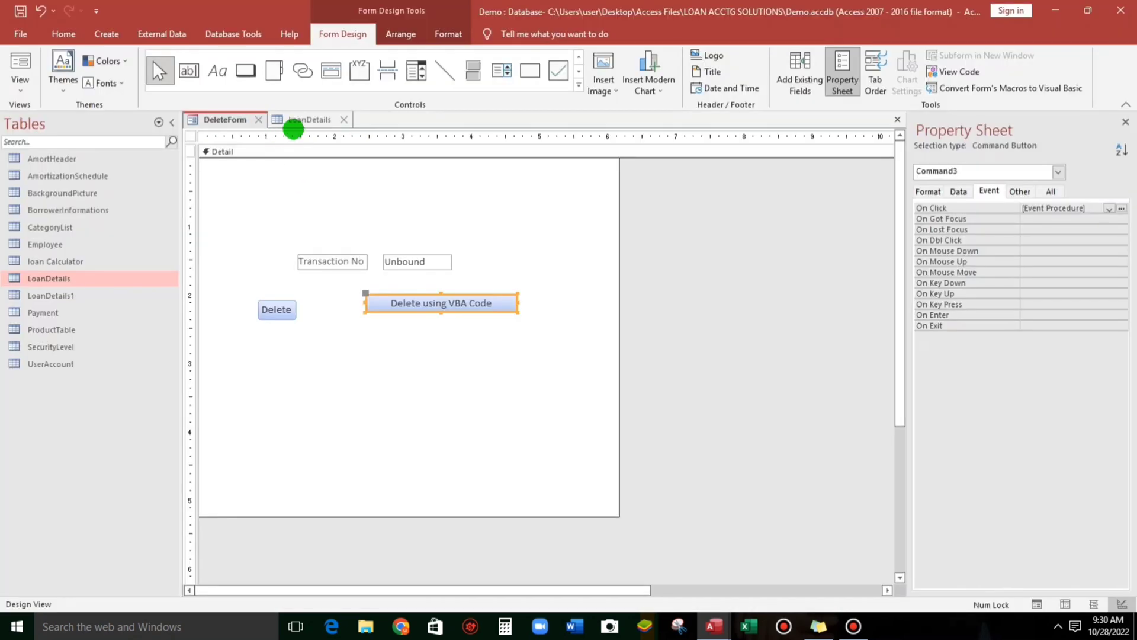
left_click(290, 121)
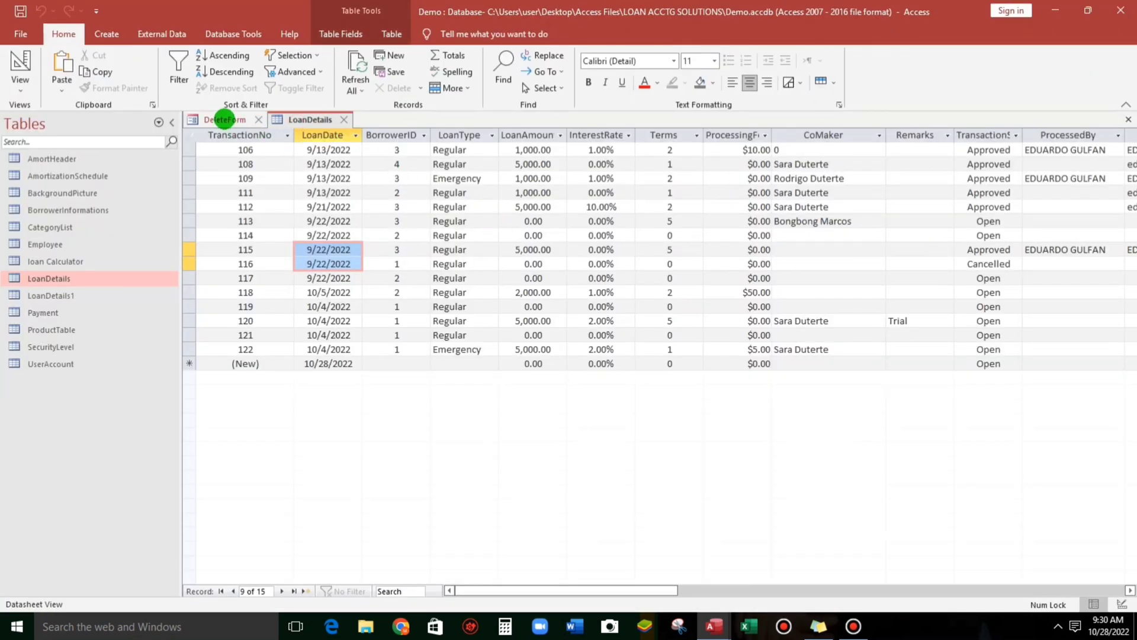
Leave the cursor after Command3_Click in the VBA editor and return to the DeleteForm design.
left_click(225, 119)
key("alt+Tab")
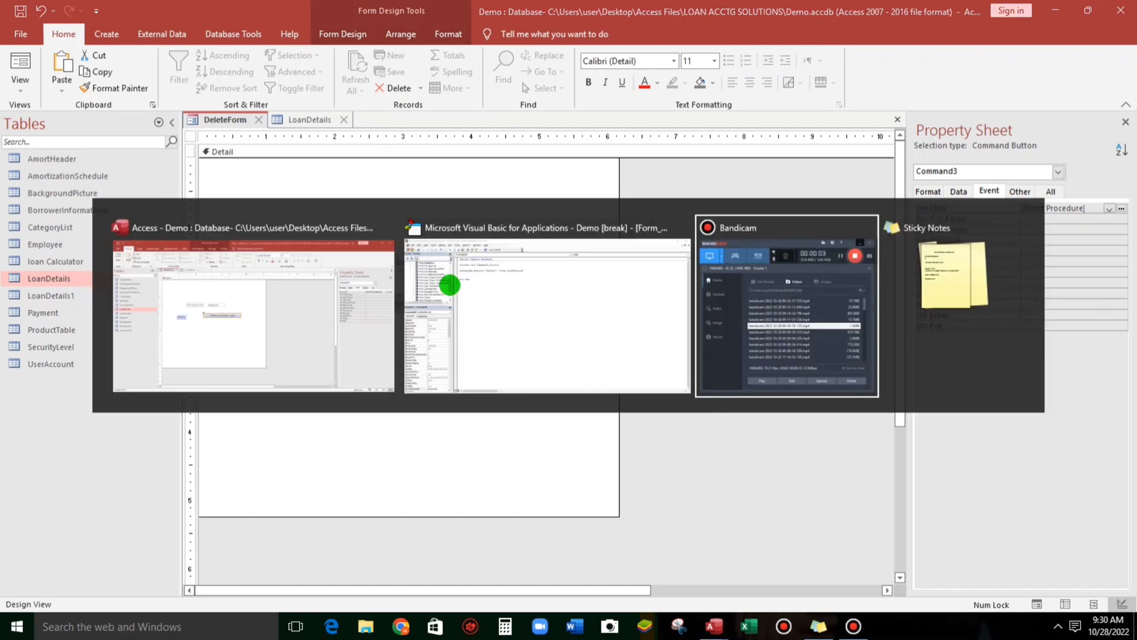
left_click(561, 315)
left_click(375, 173)
key("alt+Tab")
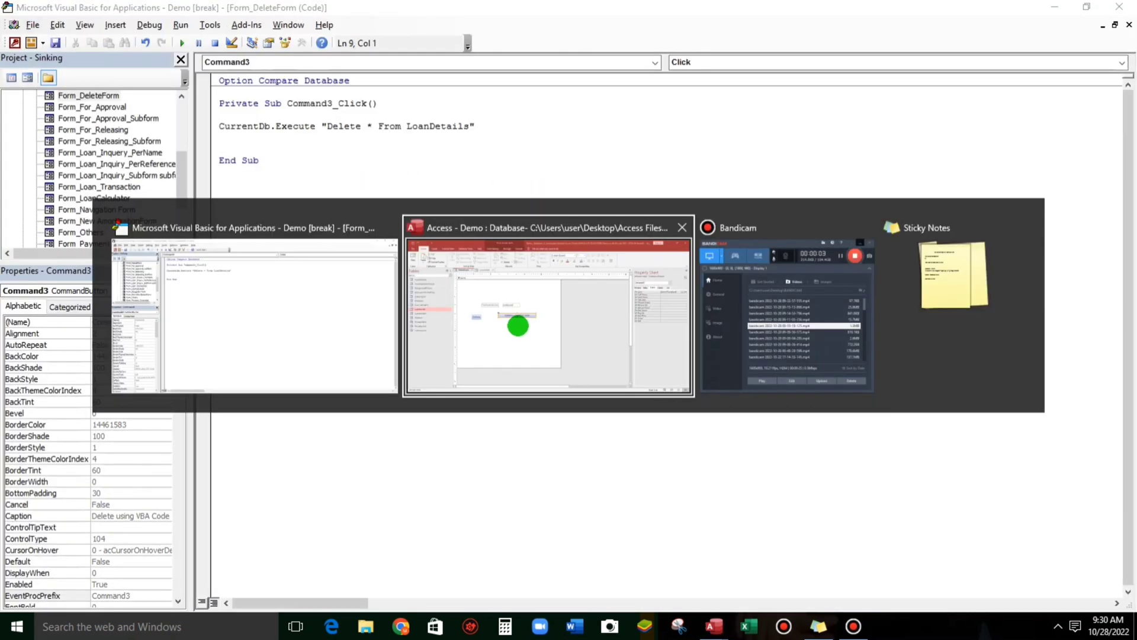
left_click(447, 380)
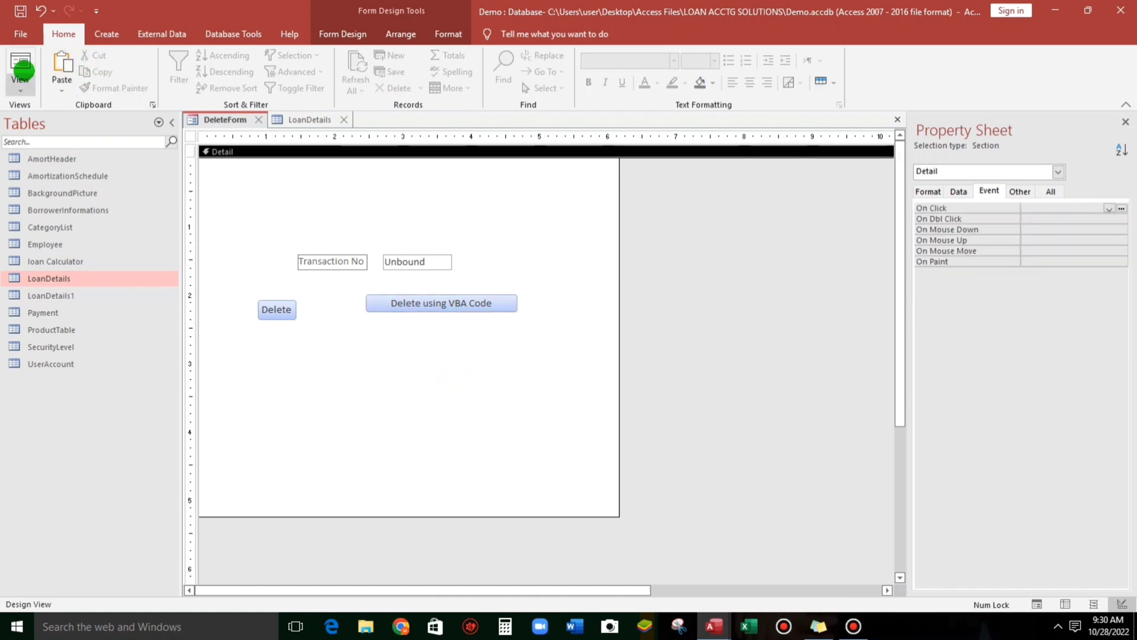
With Transaction No cleared, run Delete using VBA Code and refresh LoanDetails to see it emptied.
left_click(21, 63)
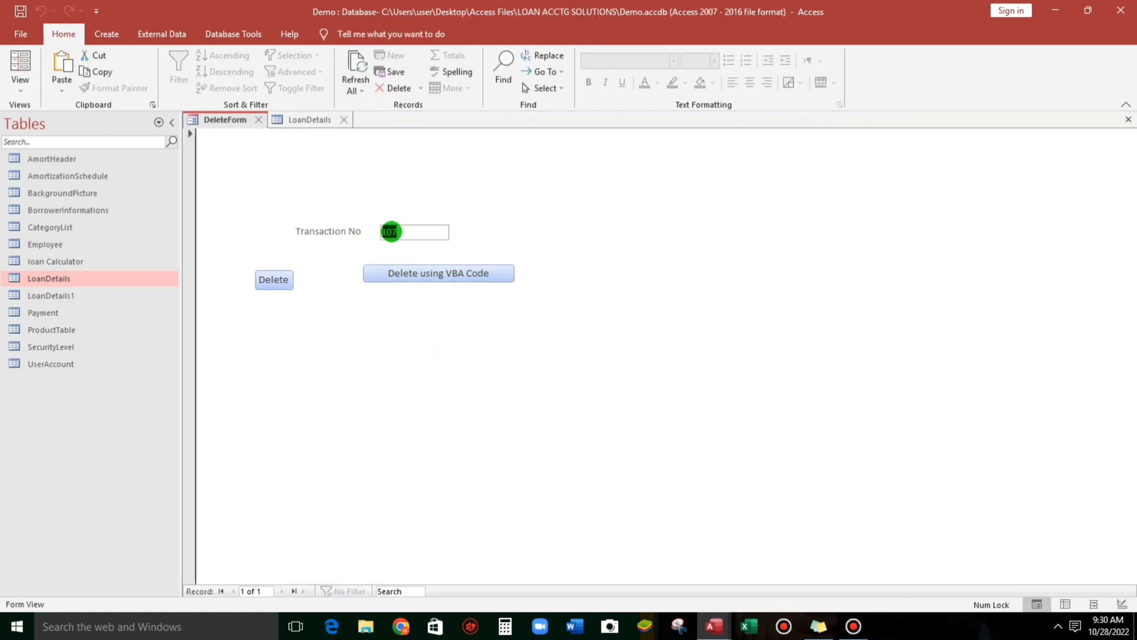
key("BackSpace")
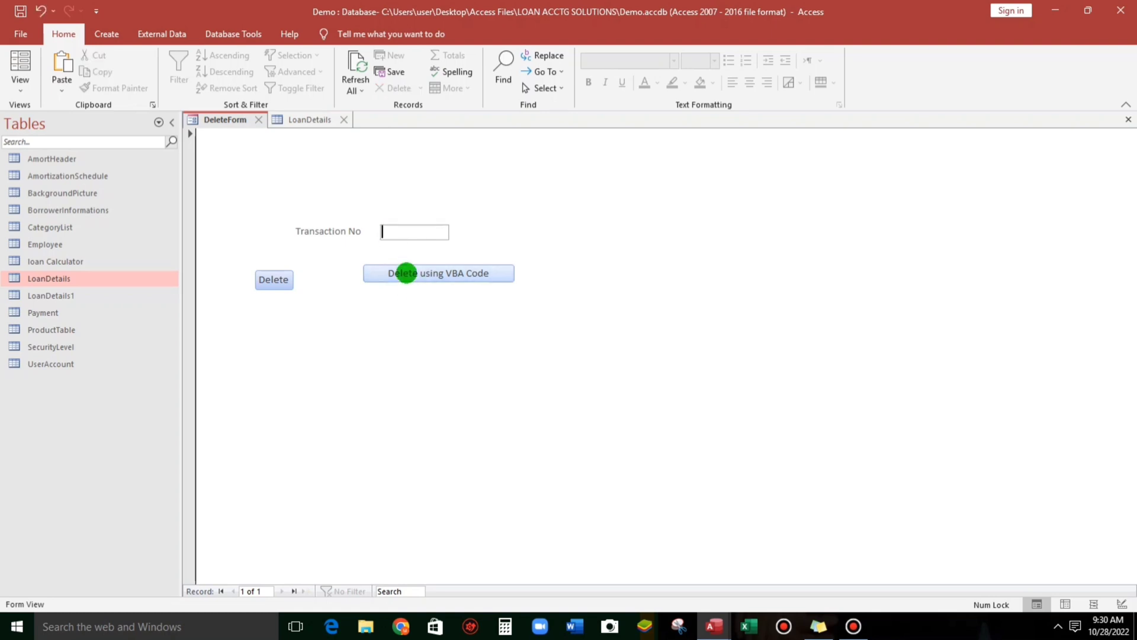
left_click(406, 273)
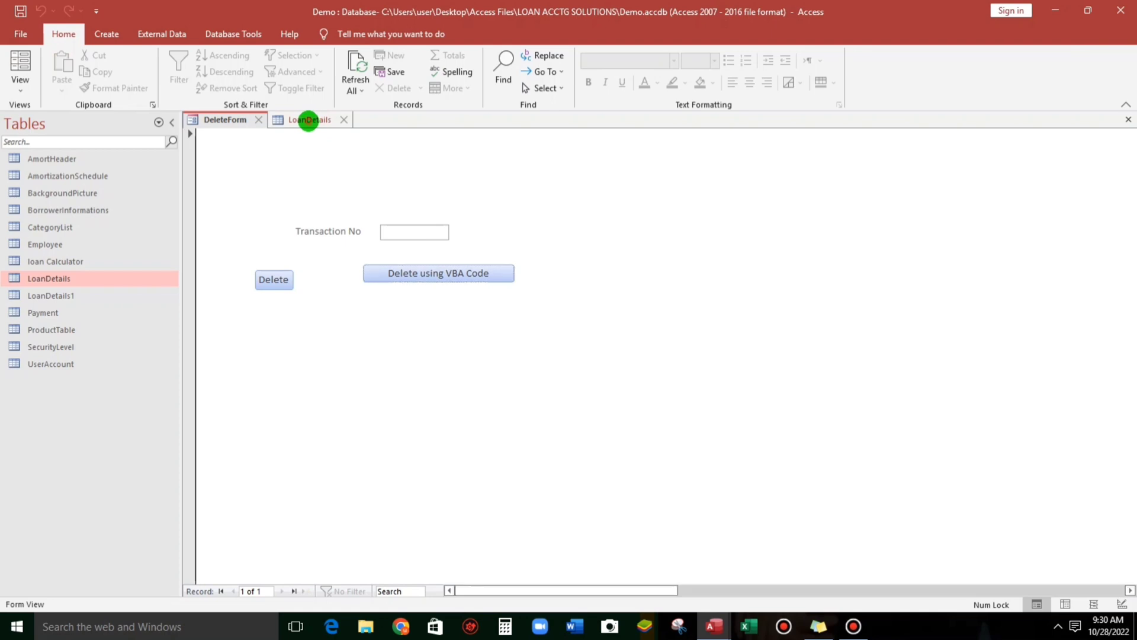
left_click(308, 119)
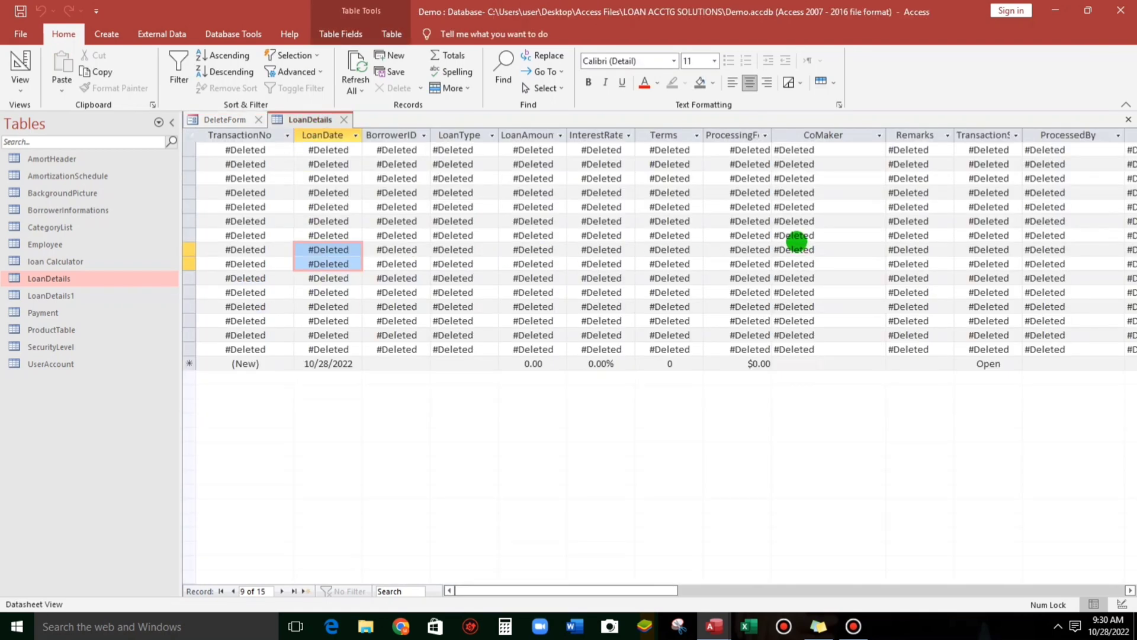
left_click(355, 79)
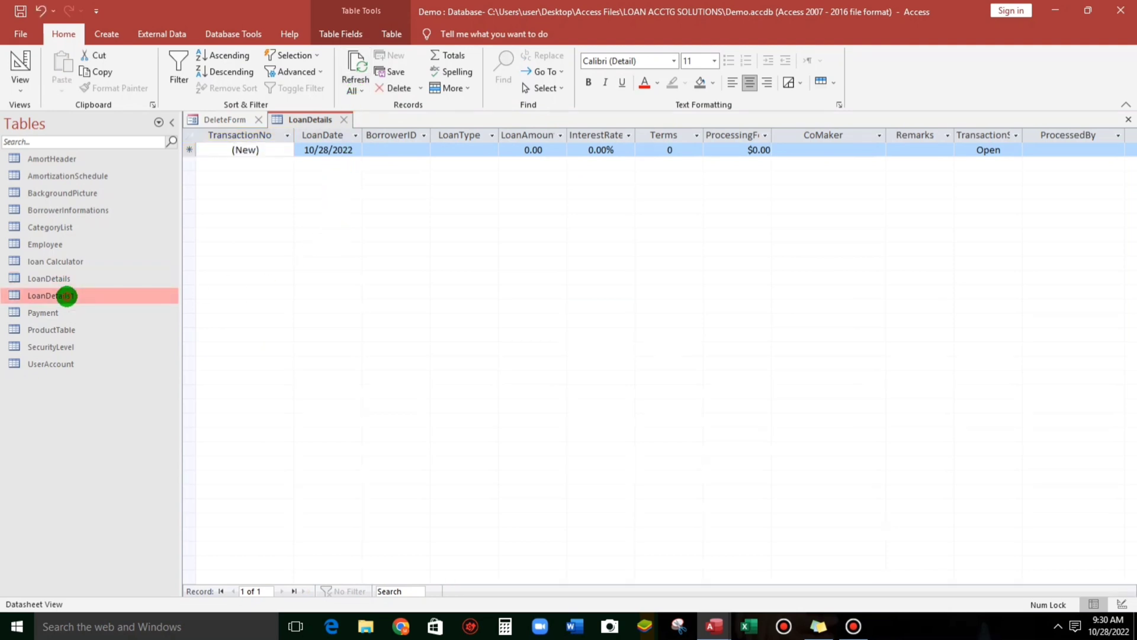
Copy all 17 records from LoanDetails1 into LoanDetails, then close LoanDetails1.
double_click(67, 296)
left_click_drag(187, 144, 203, 373)
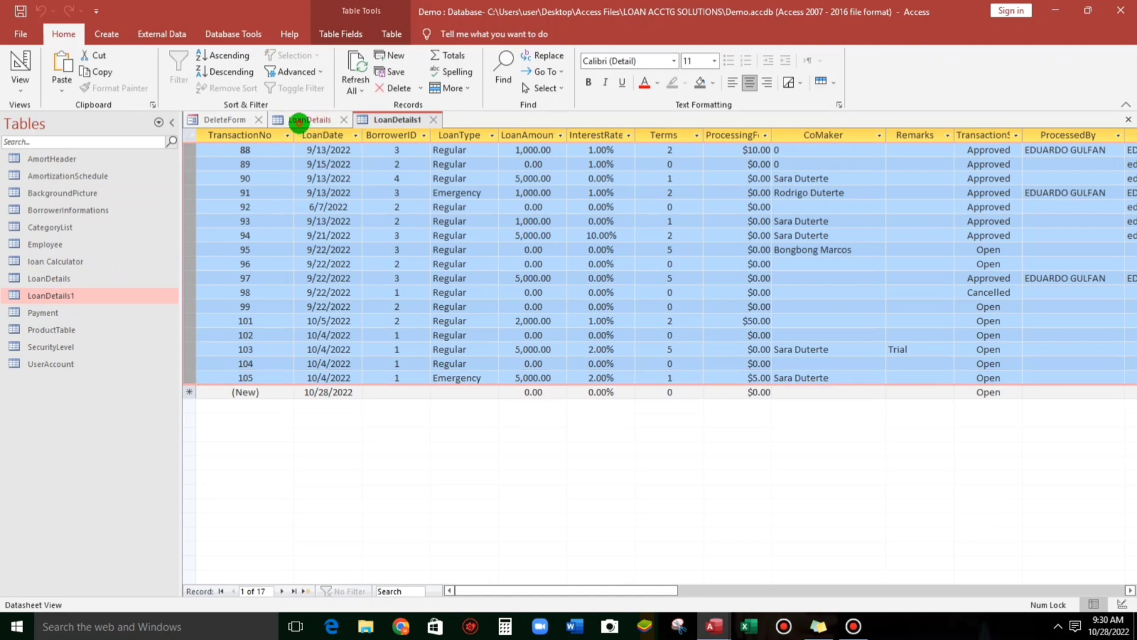
left_click(305, 122)
left_click(189, 151)
key("ctrl+v")
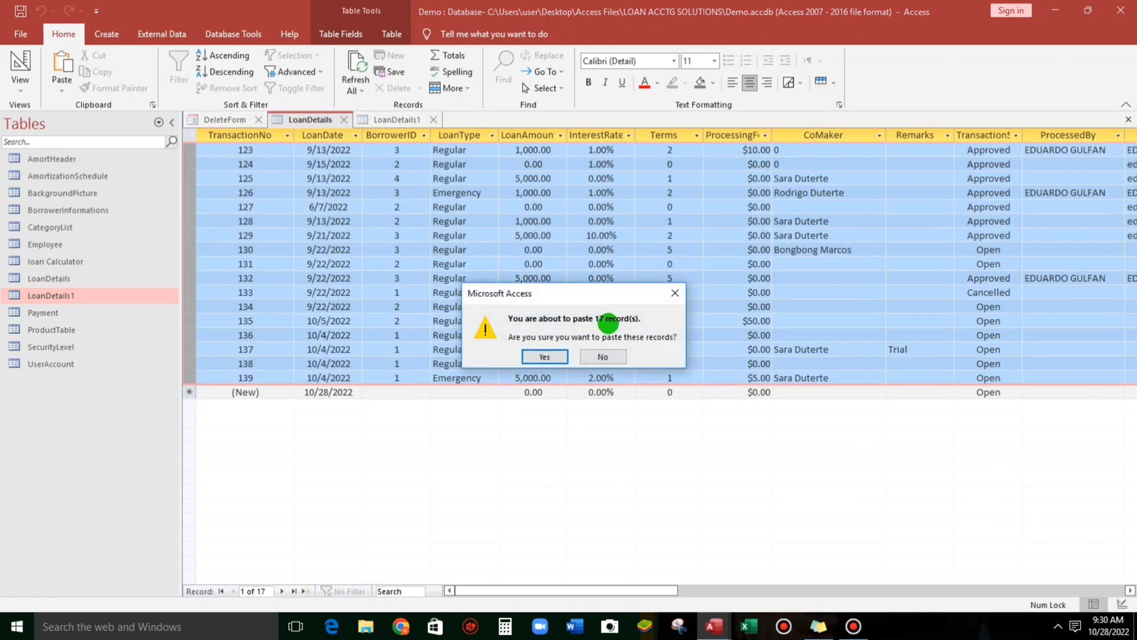
left_click(538, 356)
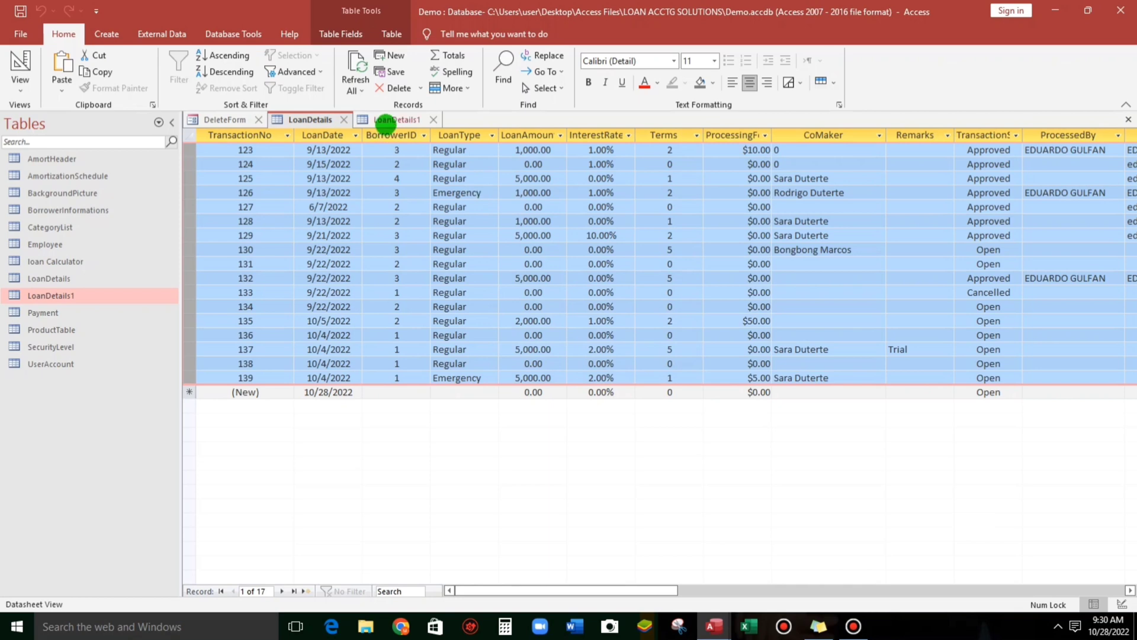
left_click(434, 120)
Look up transaction 127 in LoanDetails, then go back to DeleteForm.
left_click(234, 119)
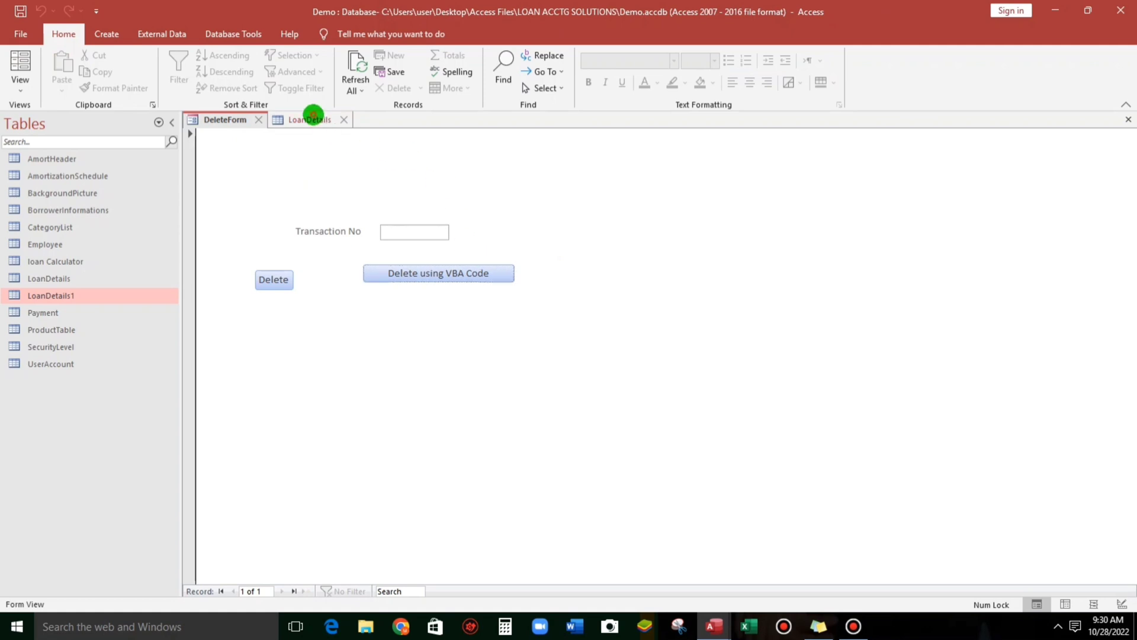
left_click(310, 119)
left_click(331, 207)
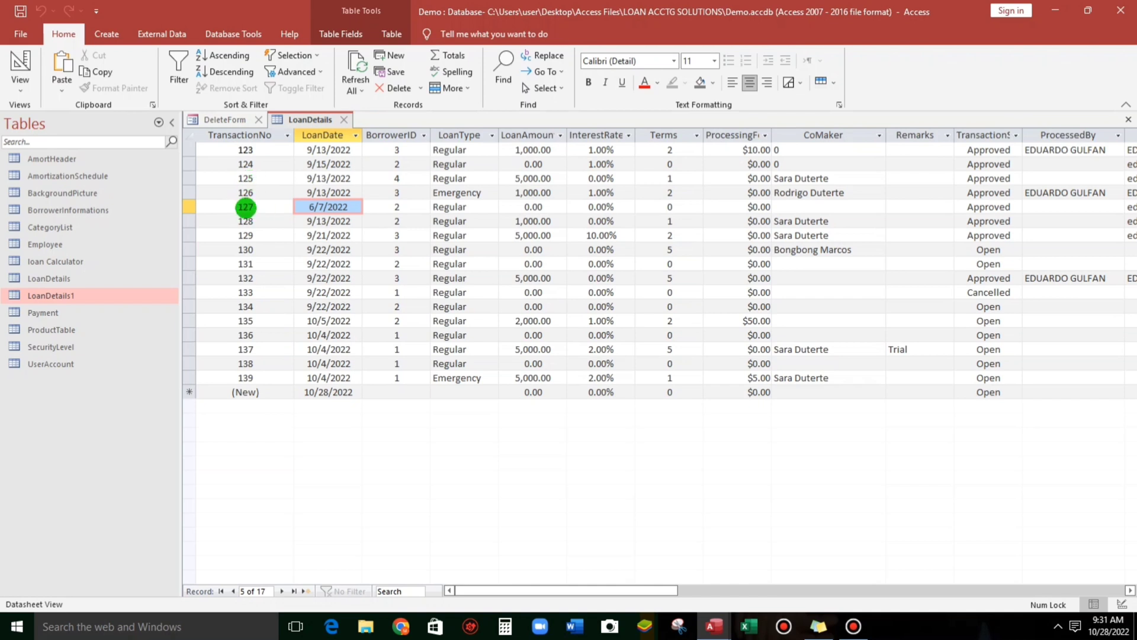
double_click(244, 207)
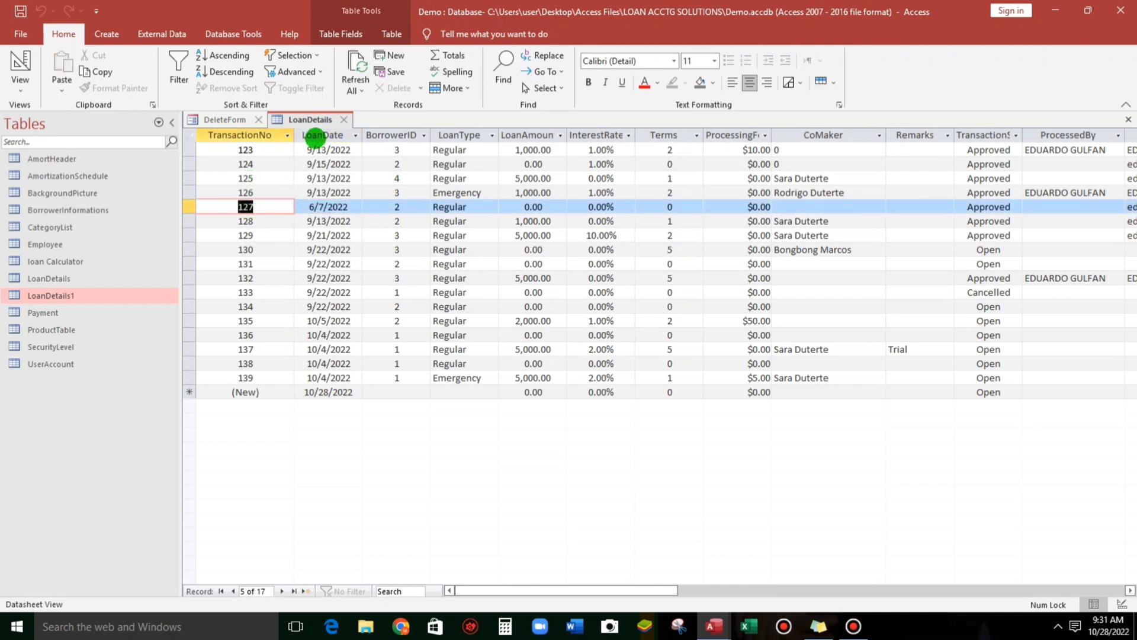
left_click(235, 119)
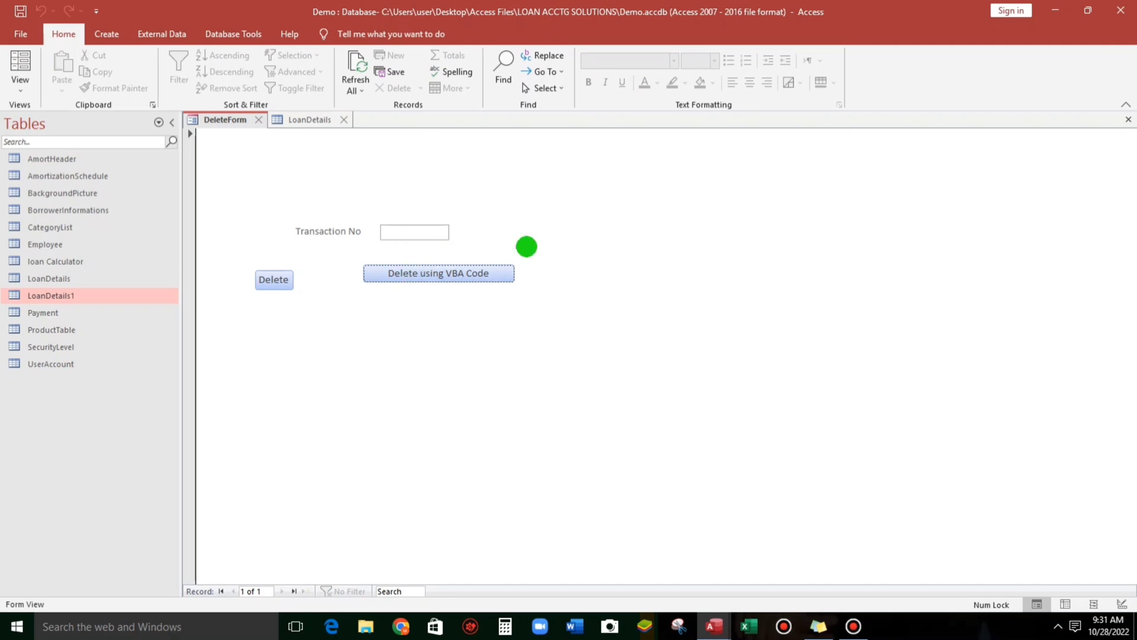
Open Command3_Click's code from design view and check LoanDetails' column names.
right_click(539, 225)
left_click(568, 270)
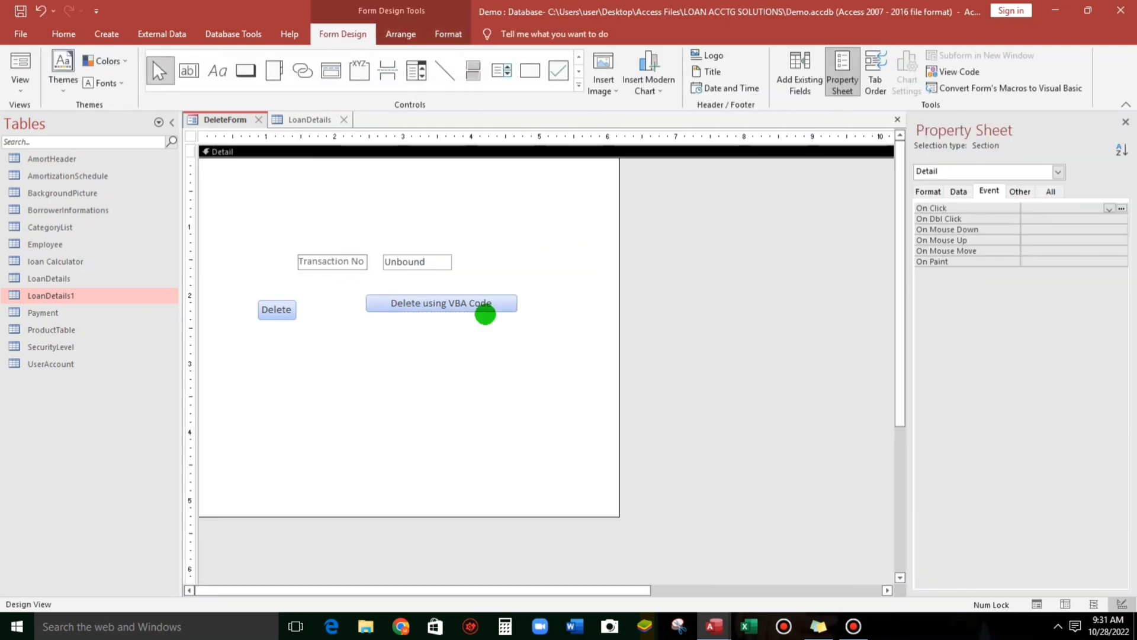
left_click(1121, 208)
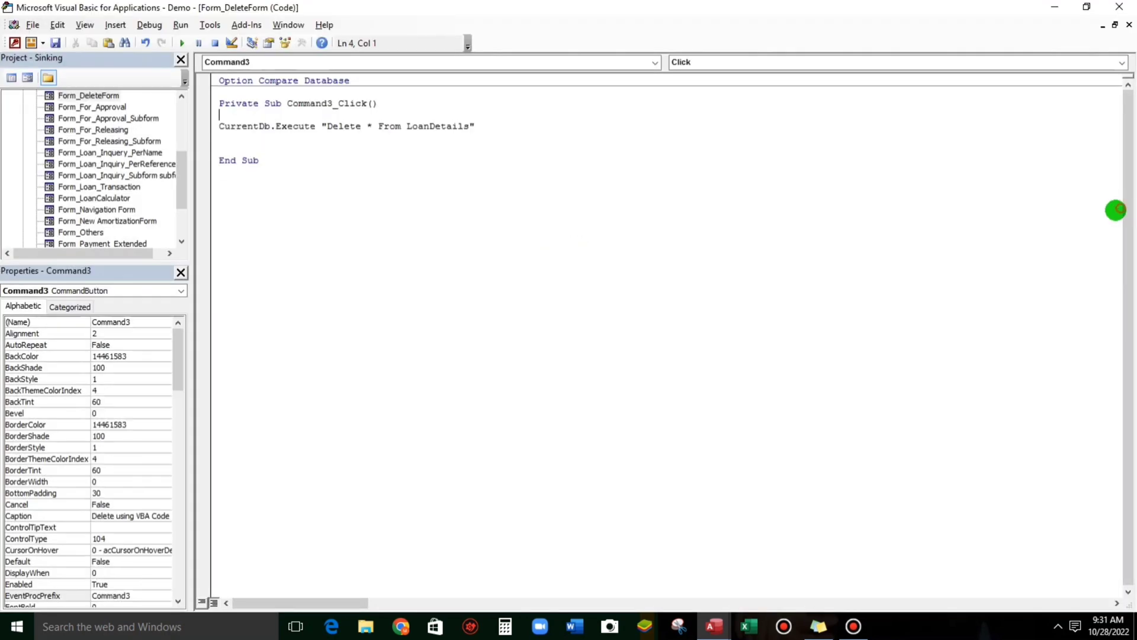
left_click(469, 126)
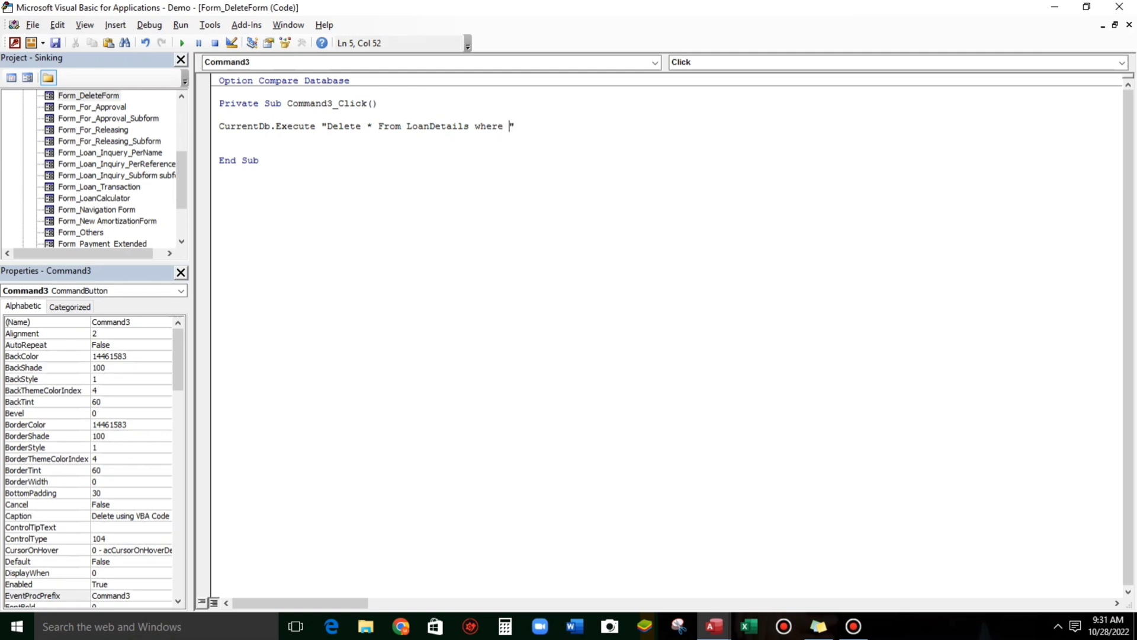
key("alt+F11")
left_click(298, 120)
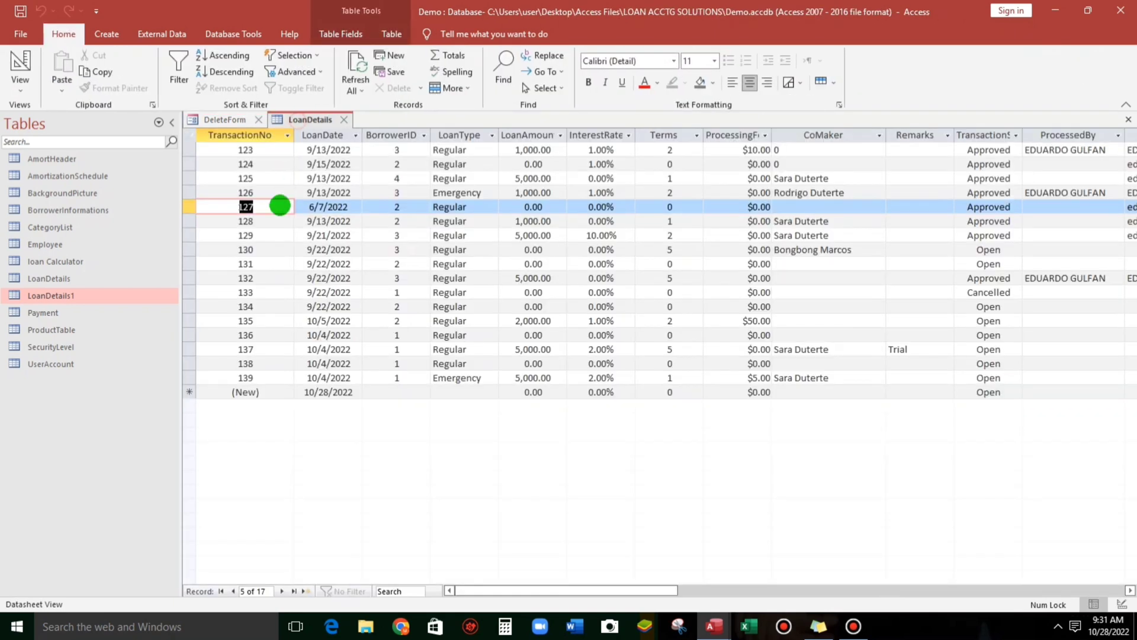
key("alt+F11")
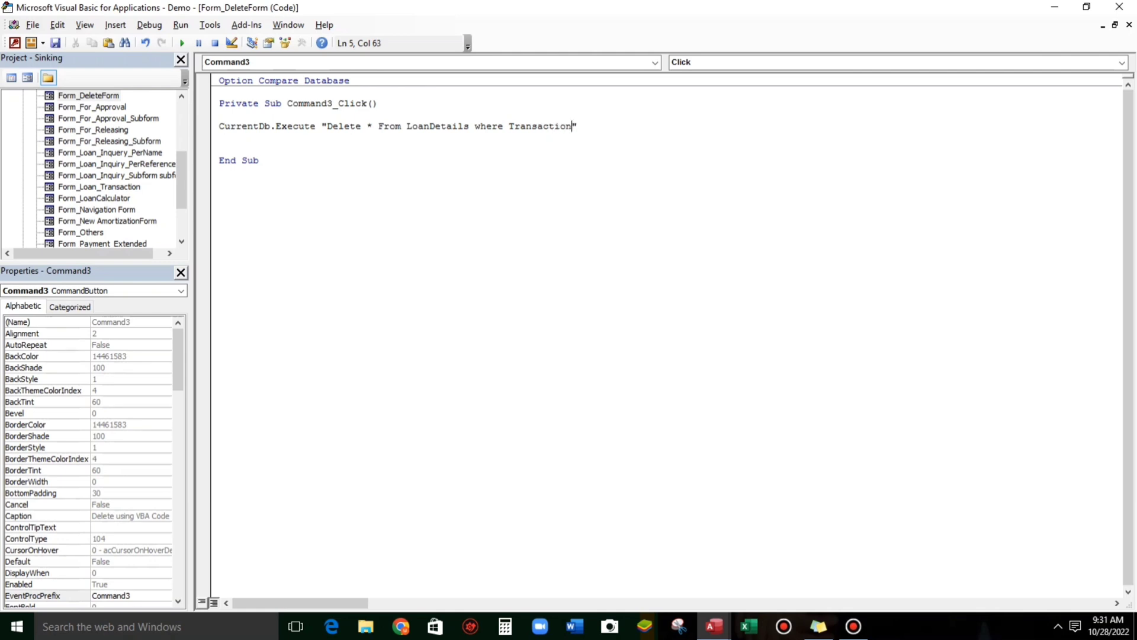
key("alt+F11")
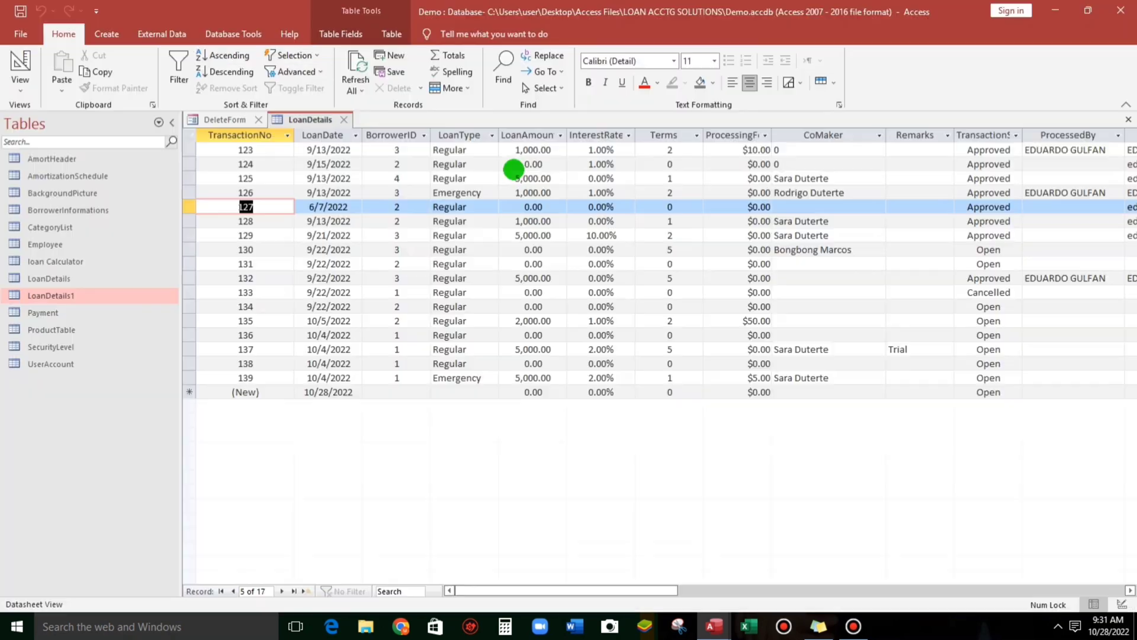
key("alt+F11")
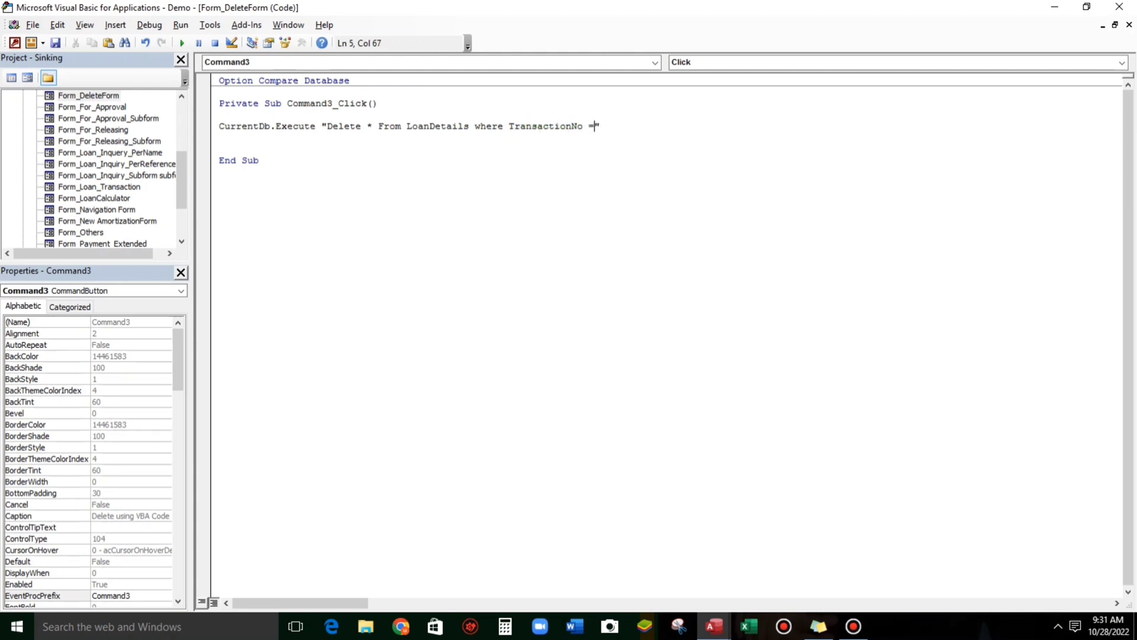
Limit the delete to WHERE TransactionNo = Me.TransID, verify the box name, and close the editor.
left_click(608, 123)
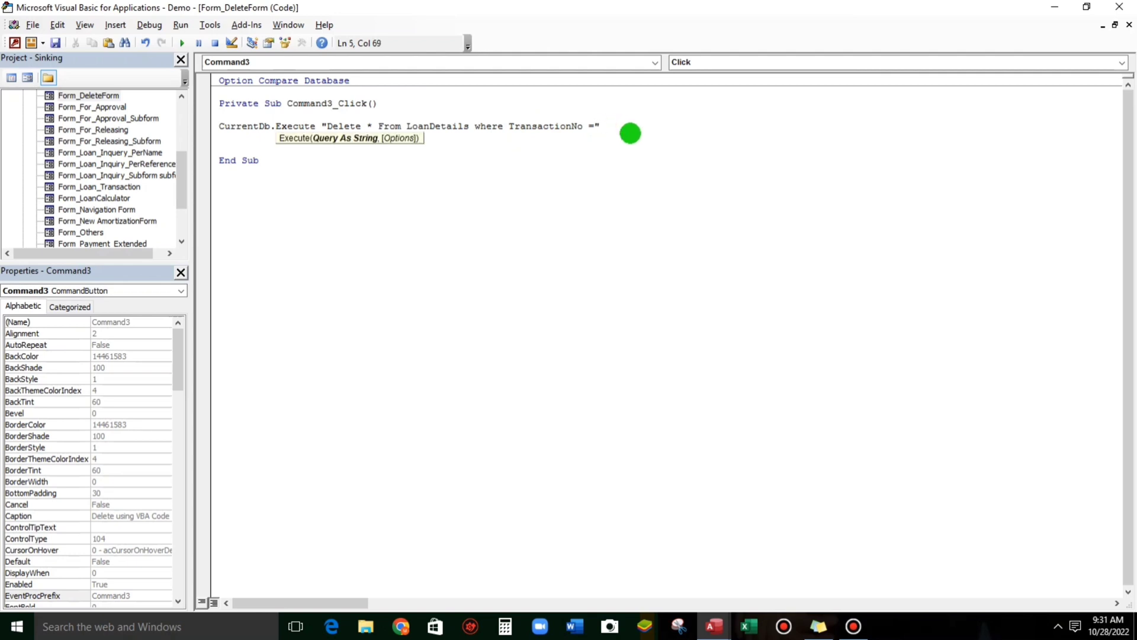
type("& me.tr")
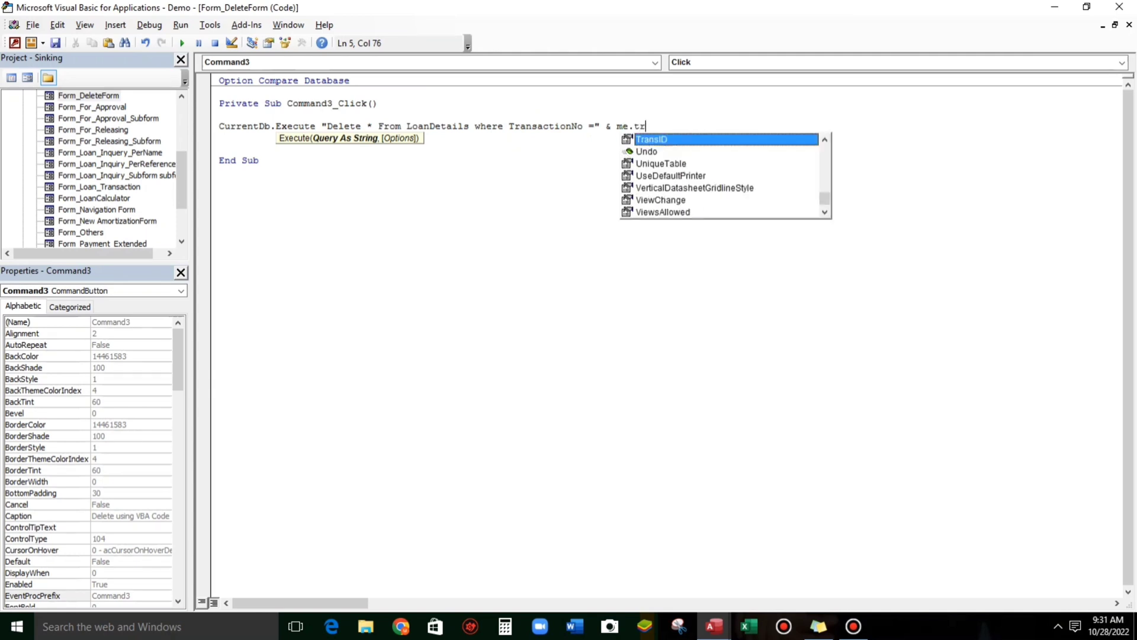
double_click(630, 134)
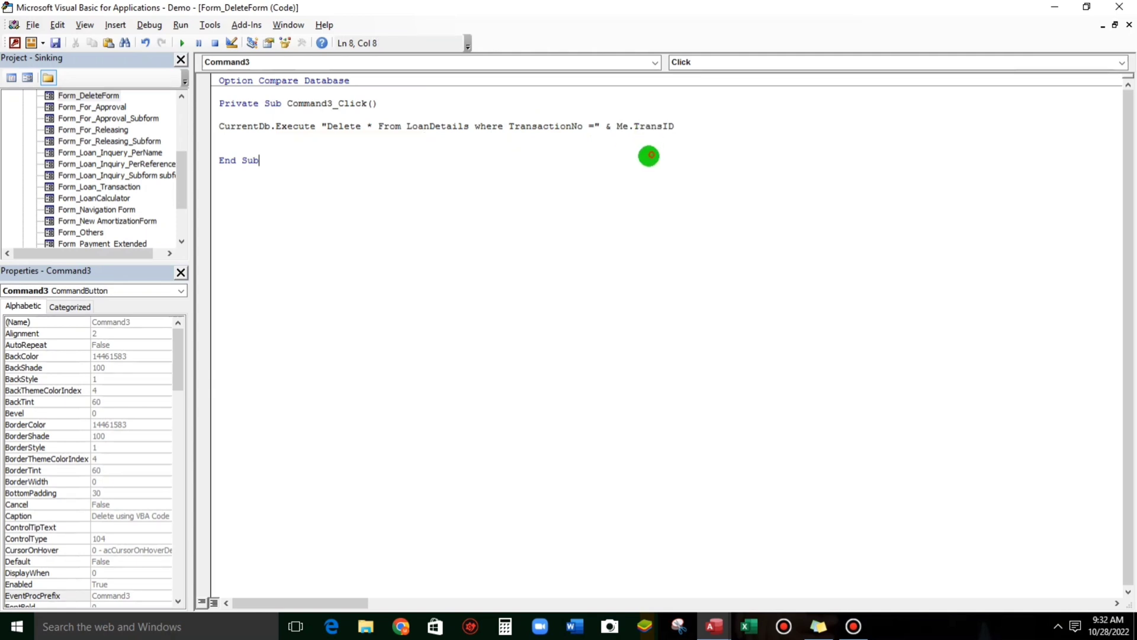
left_click(655, 127)
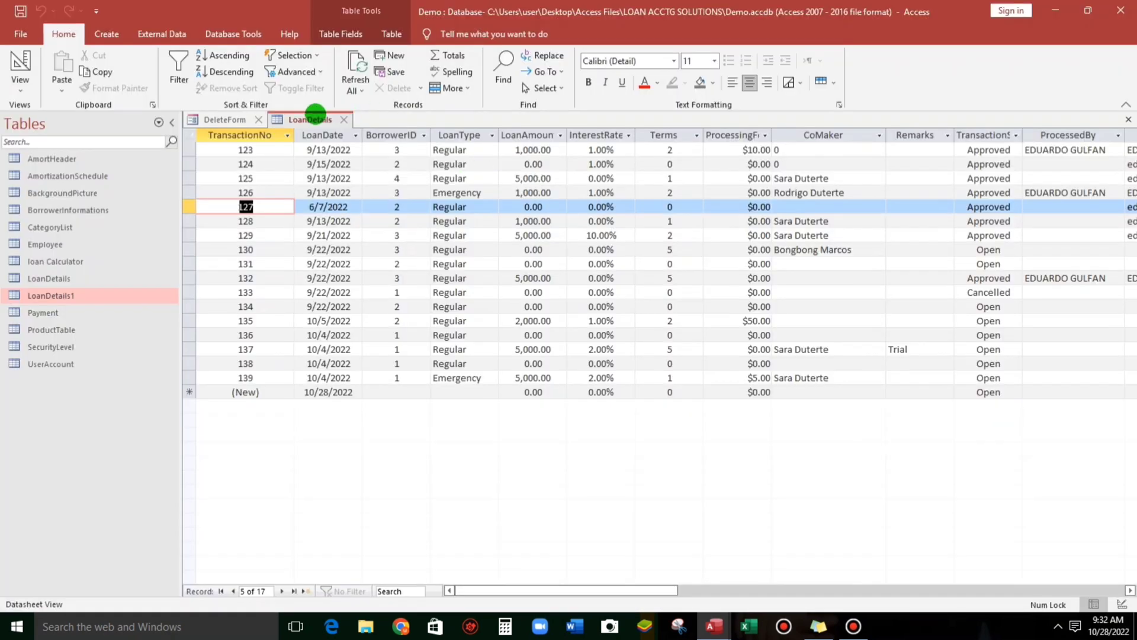
left_click(219, 119)
left_click(422, 256)
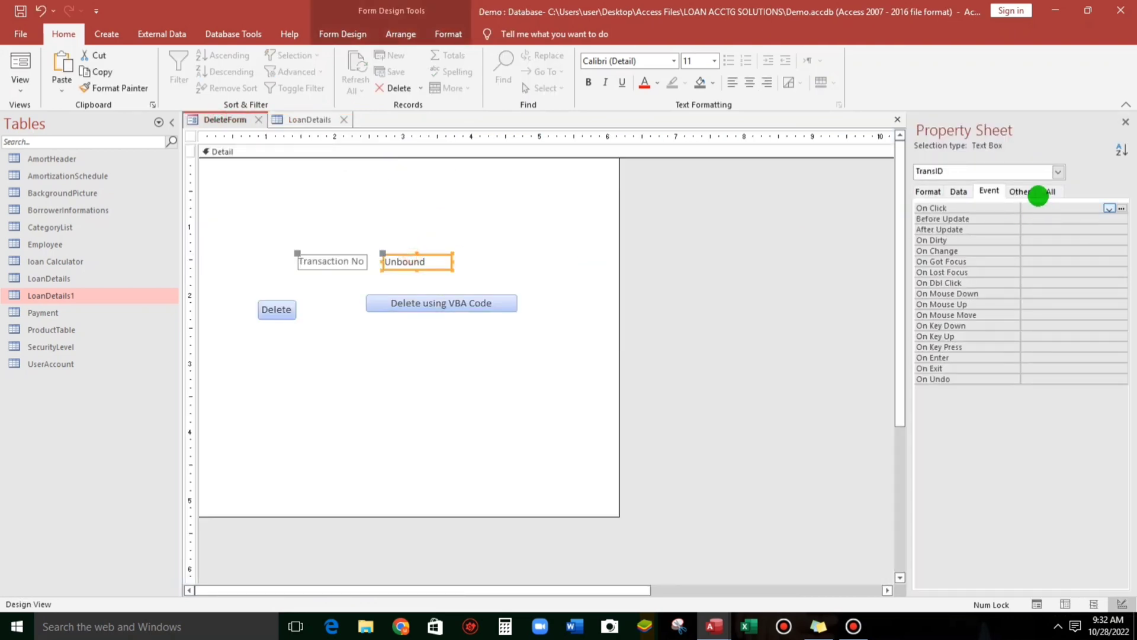
left_click(1022, 191)
key("alt+F11")
left_click(677, 215)
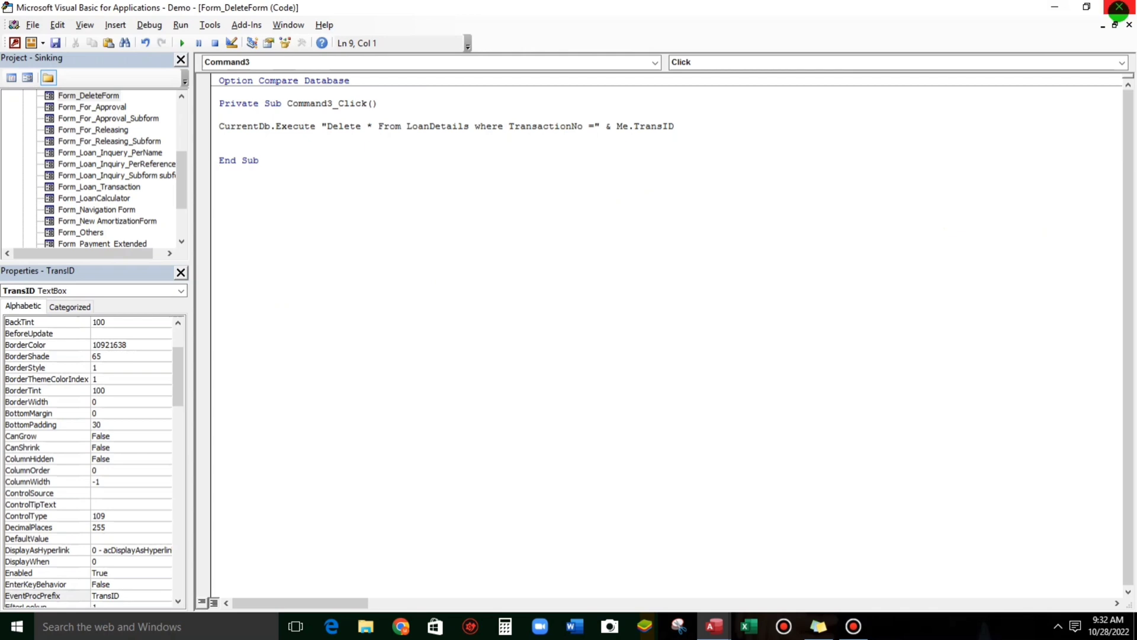
left_click(1118, 7)
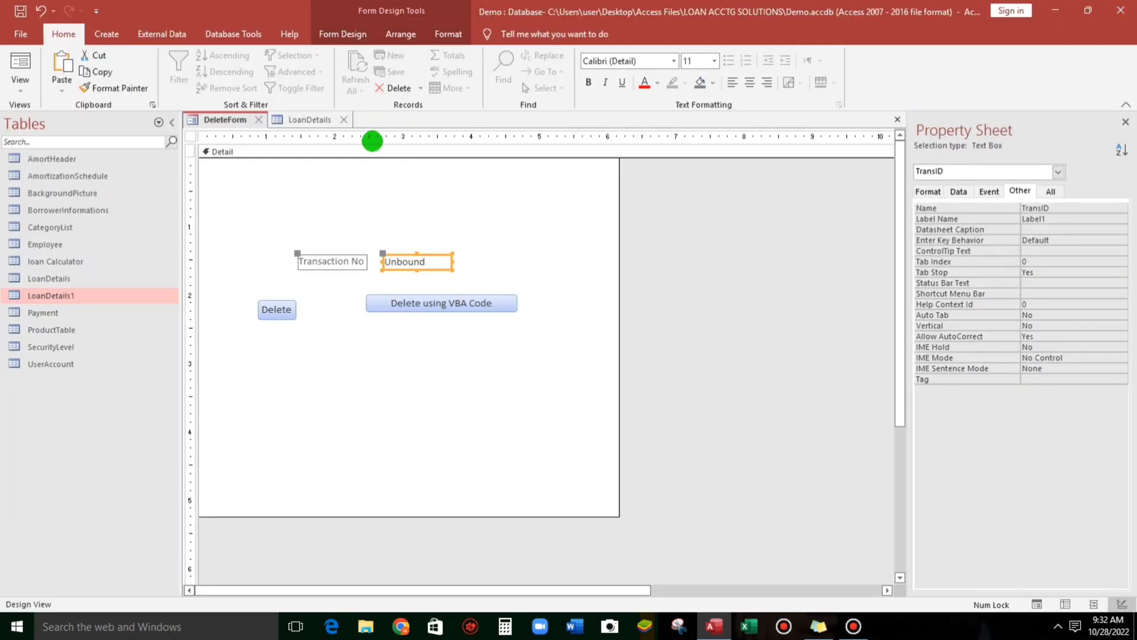
left_click(501, 225)
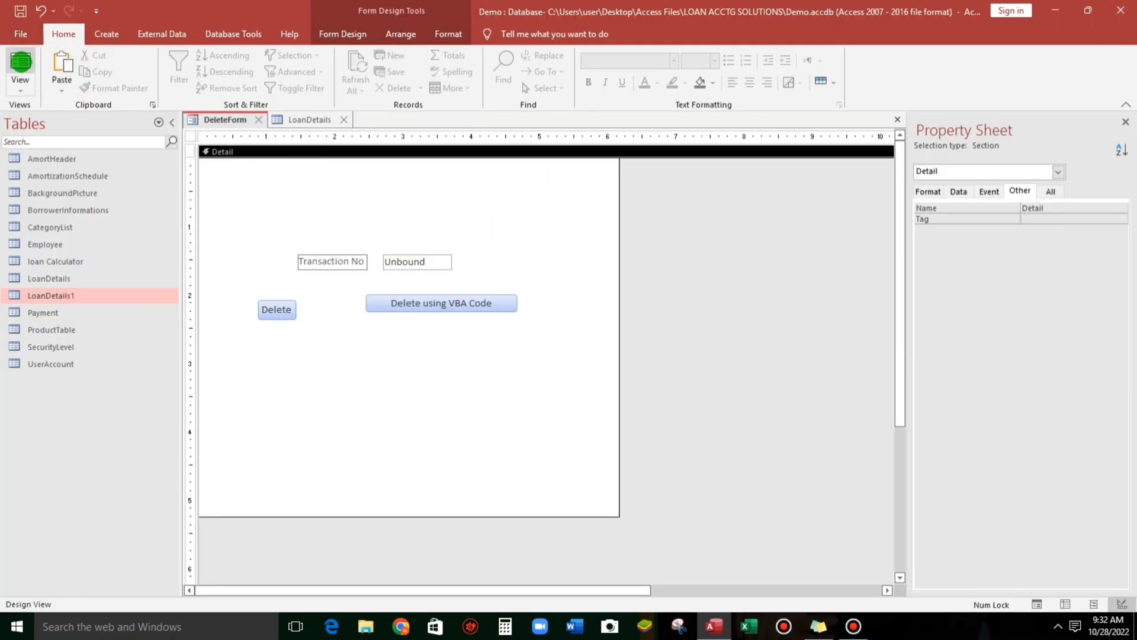
Delete transaction 127 with Delete using VBA Code and refresh LoanDetails.
left_click(20, 69)
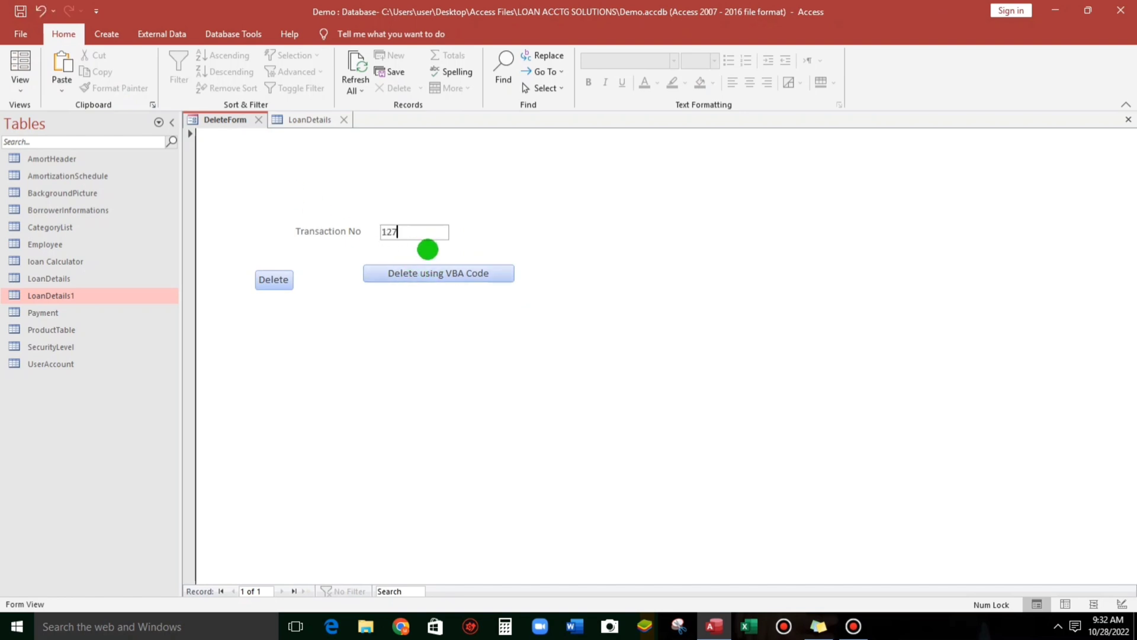
left_click(311, 122)
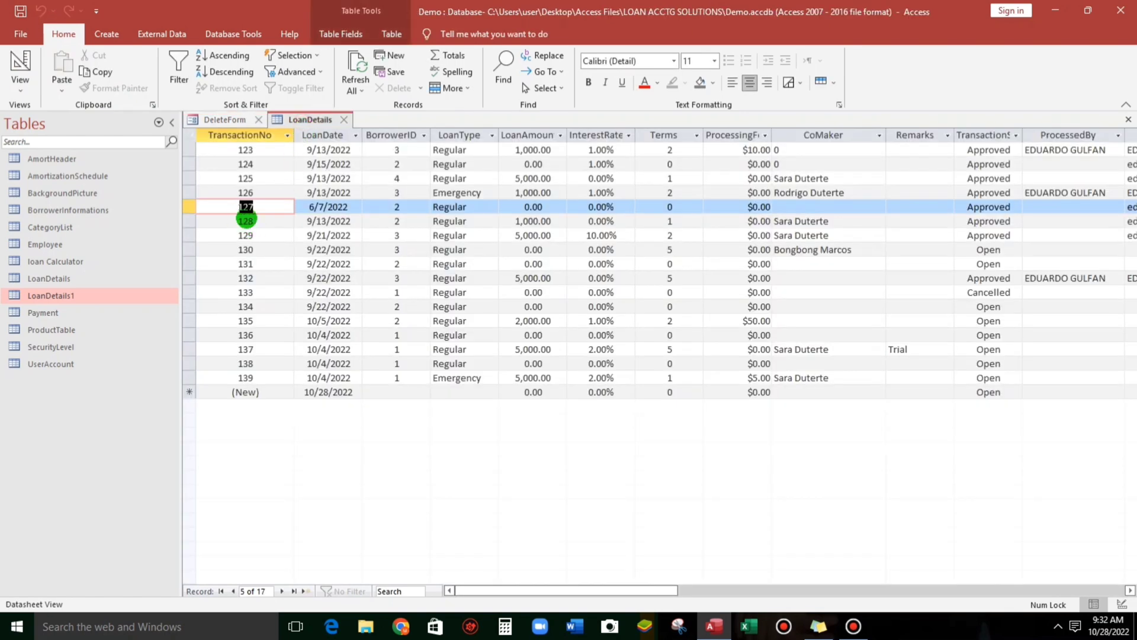
left_click(236, 121)
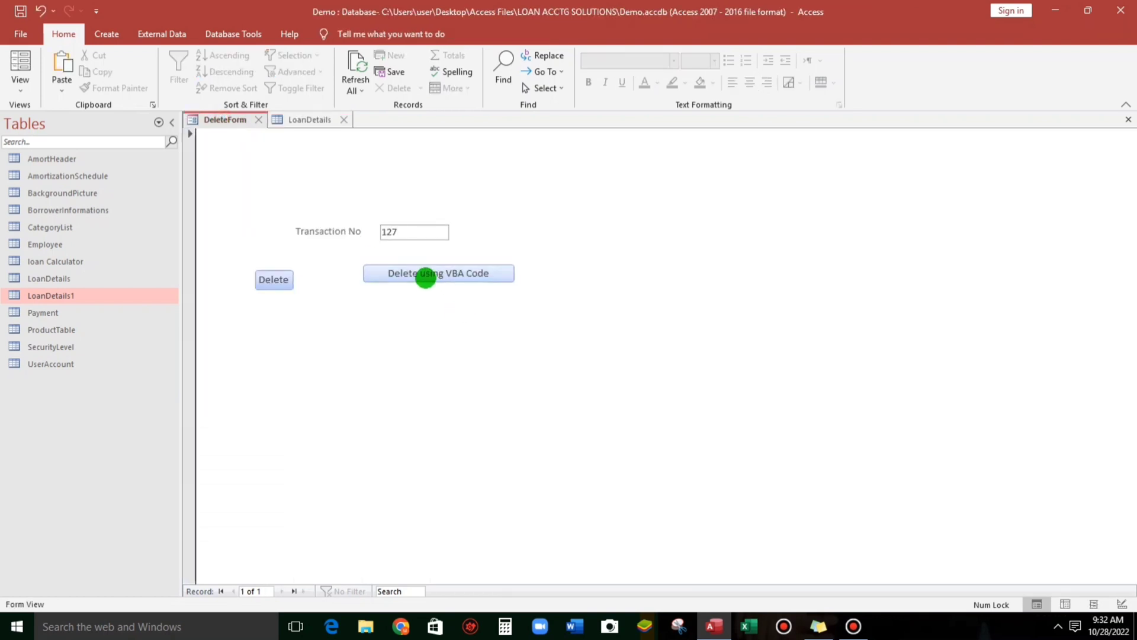
left_click(424, 274)
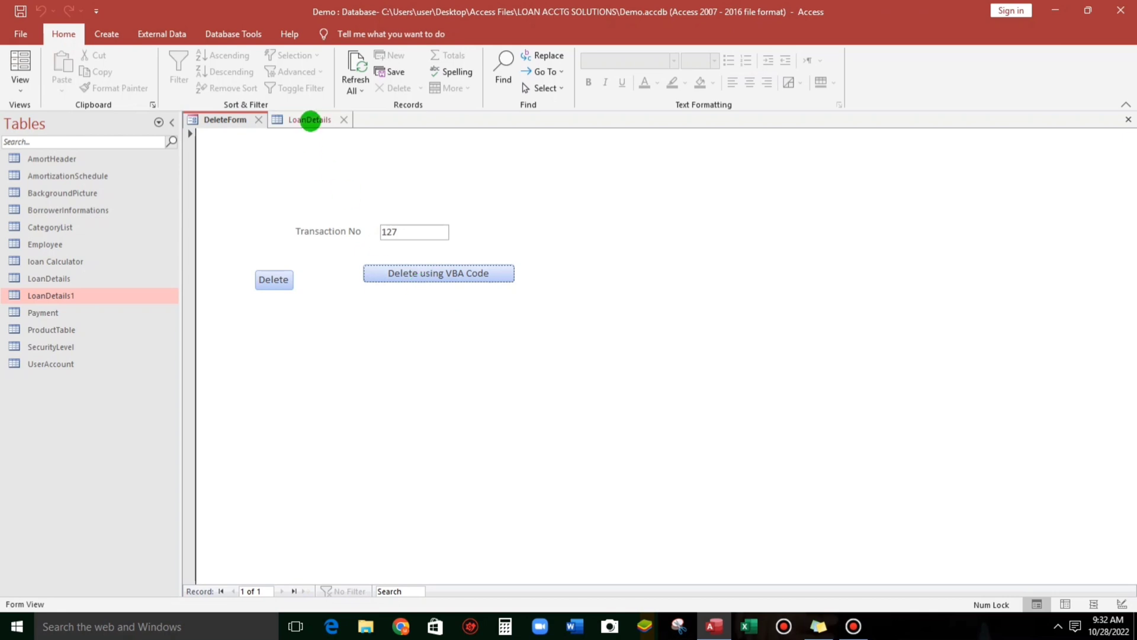
left_click(307, 119)
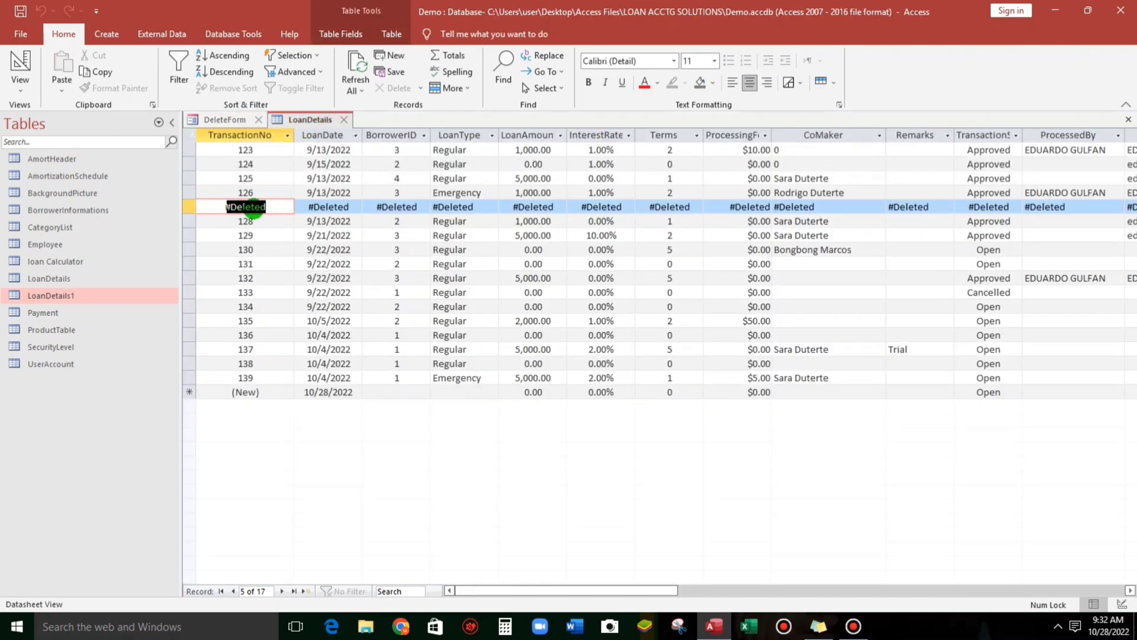
left_click(354, 67)
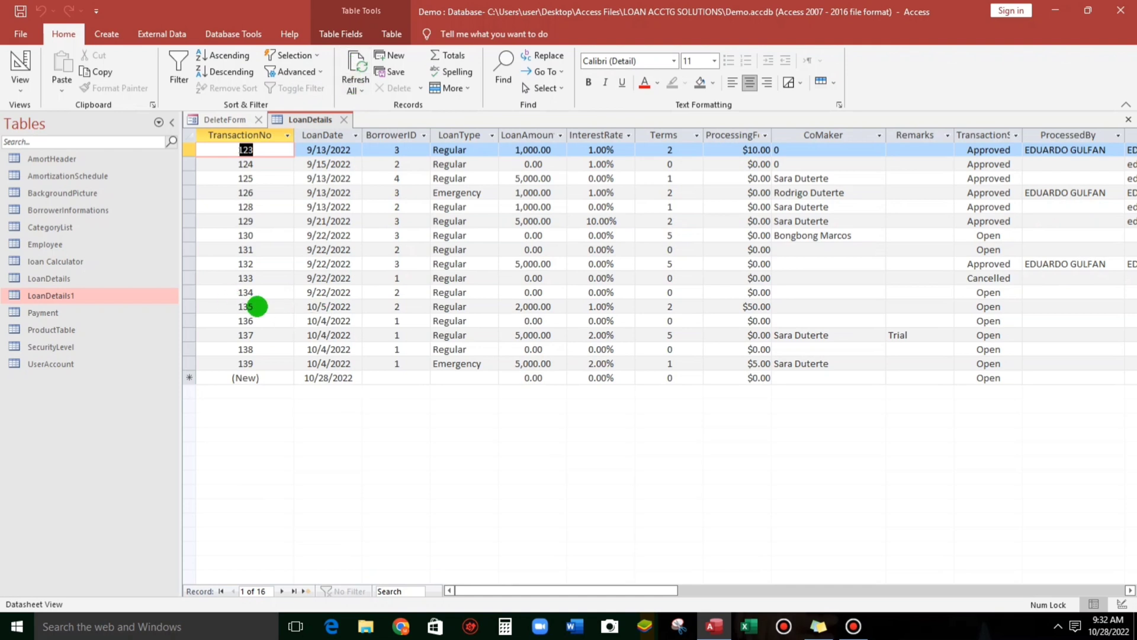
Enter 135 on DeleteForm, delete it with the VBA button, and refresh LoanDetails.
left_click(228, 119)
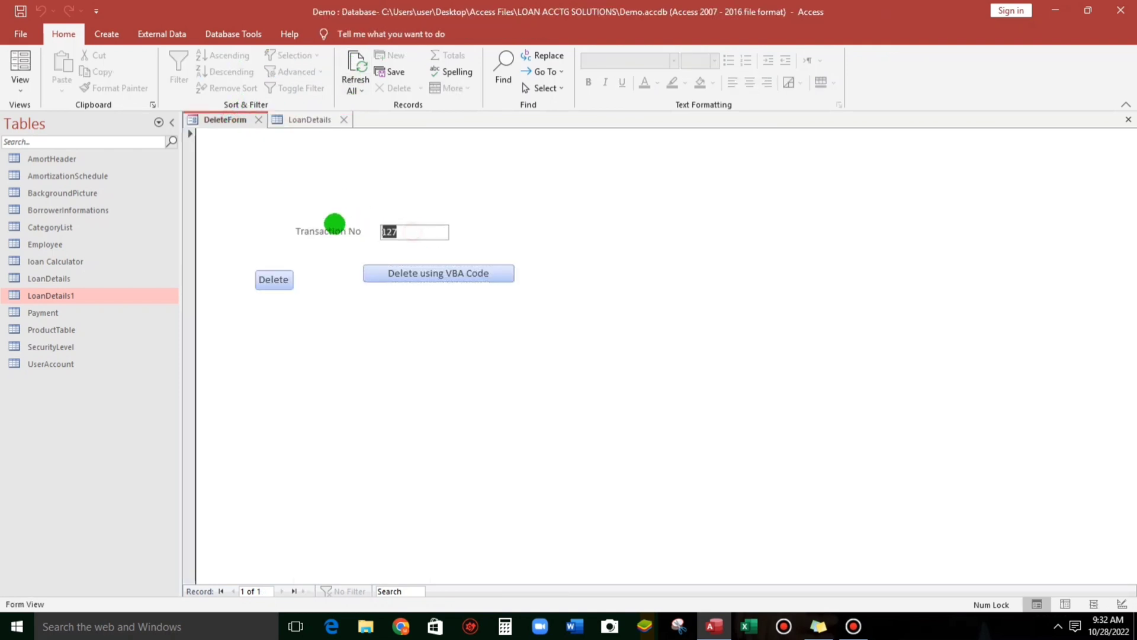
type("135")
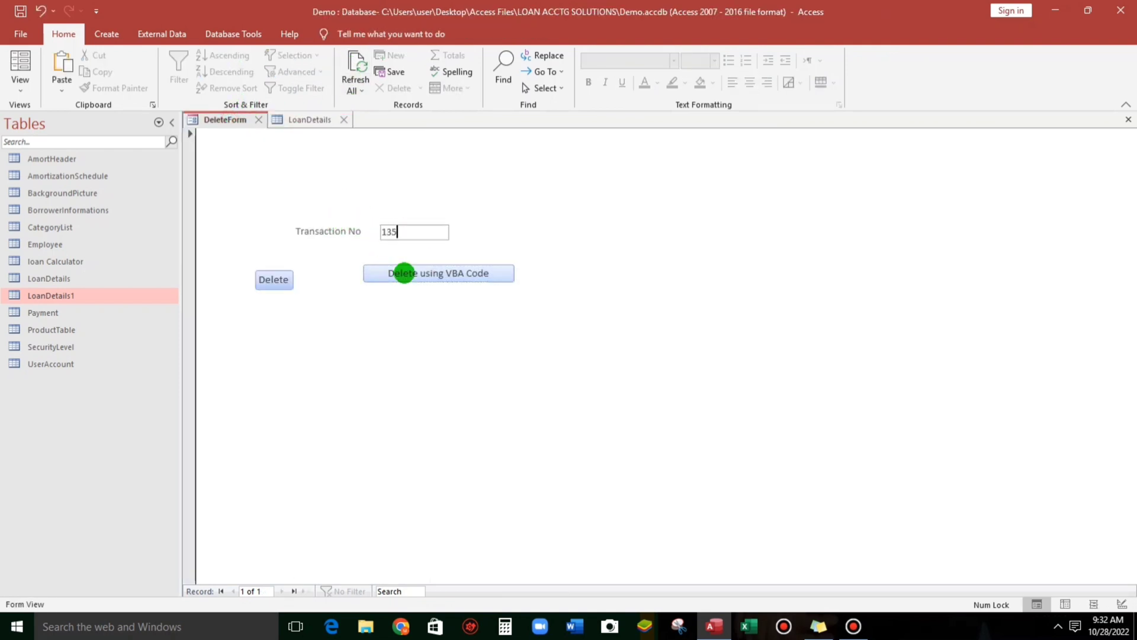
left_click(404, 272)
left_click(293, 122)
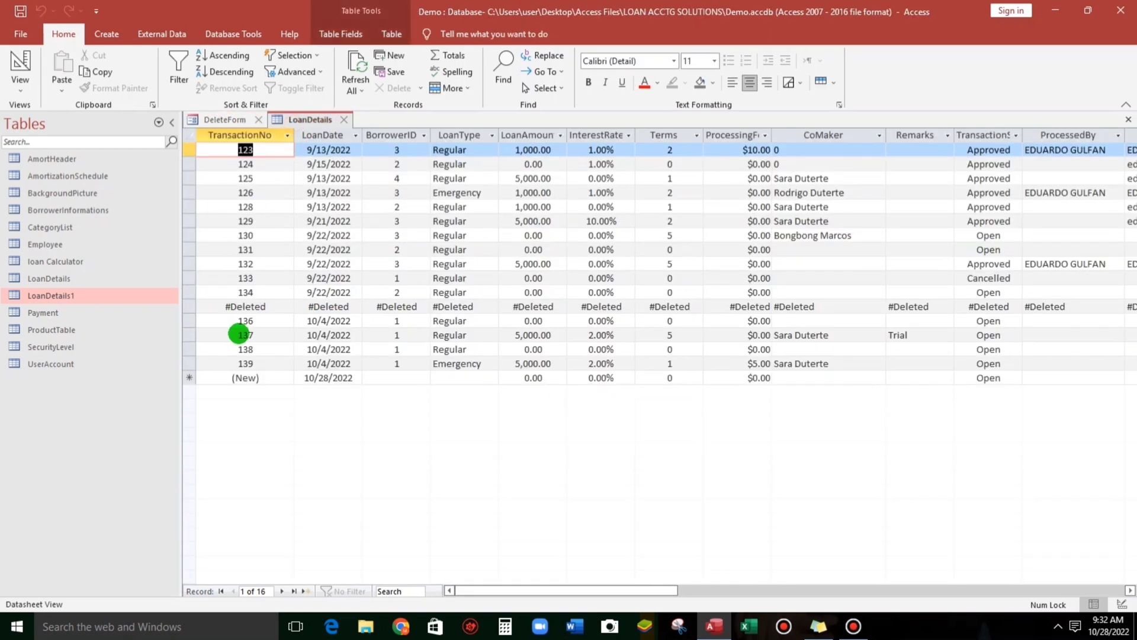
left_click(356, 61)
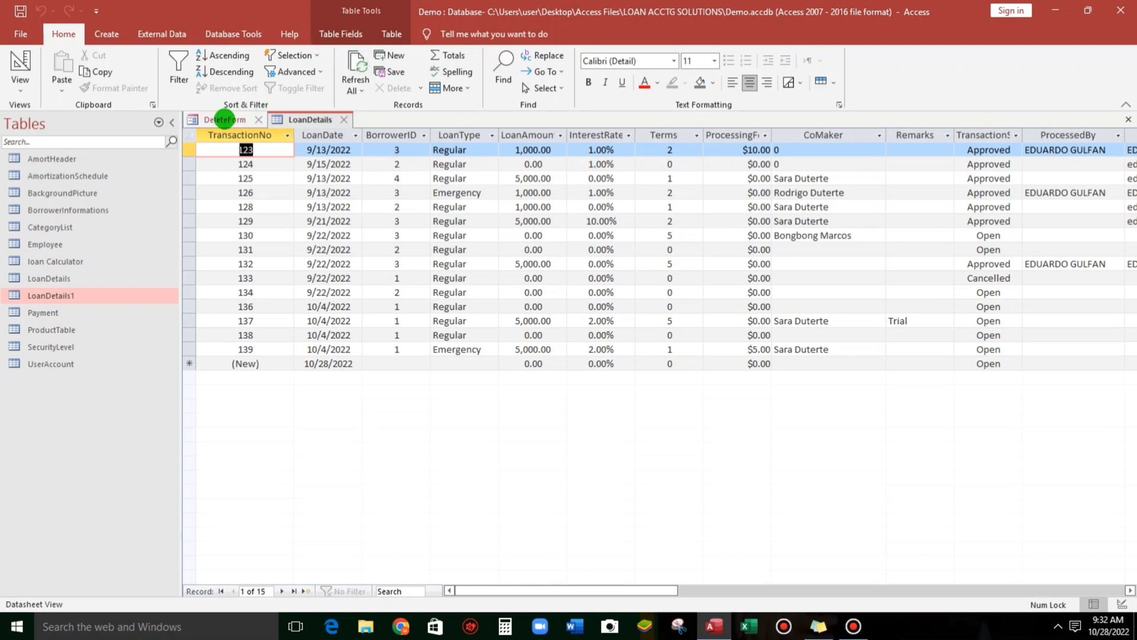
left_click(225, 119)
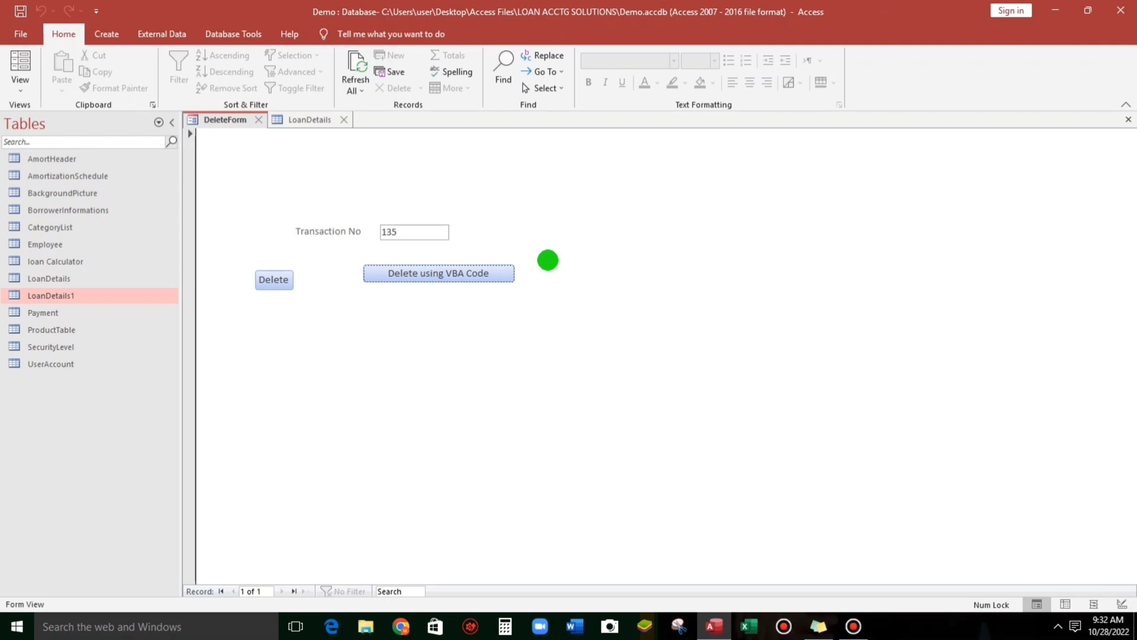
Switch the navigation pane to list the database's Queries.
left_click(159, 123)
left_click(27, 281)
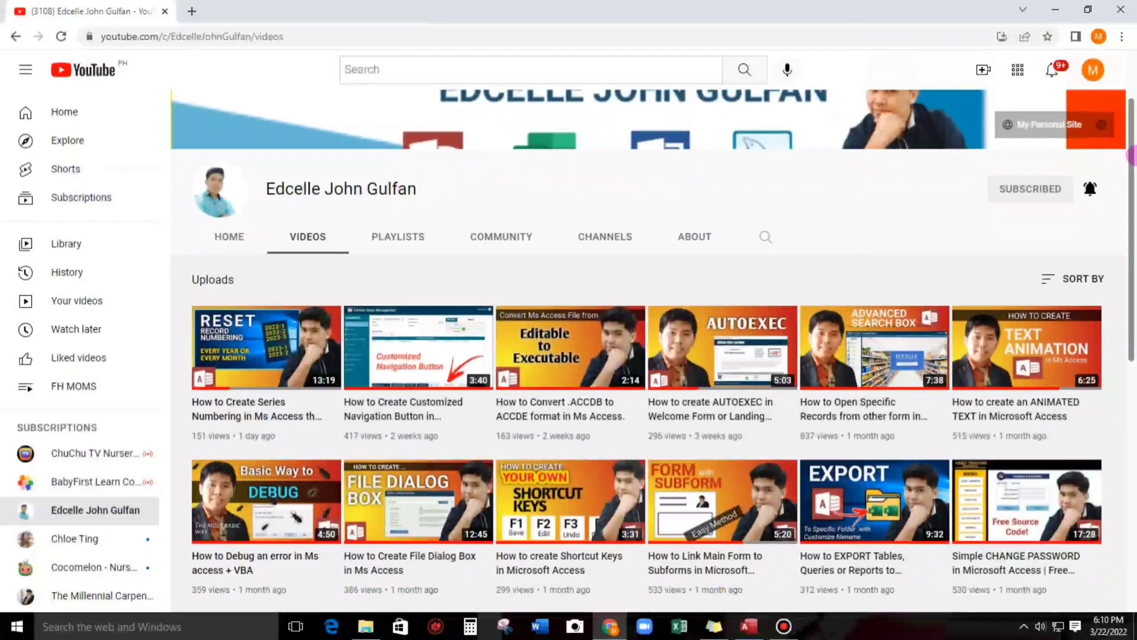
scroll(1131, 242, "down", 3)
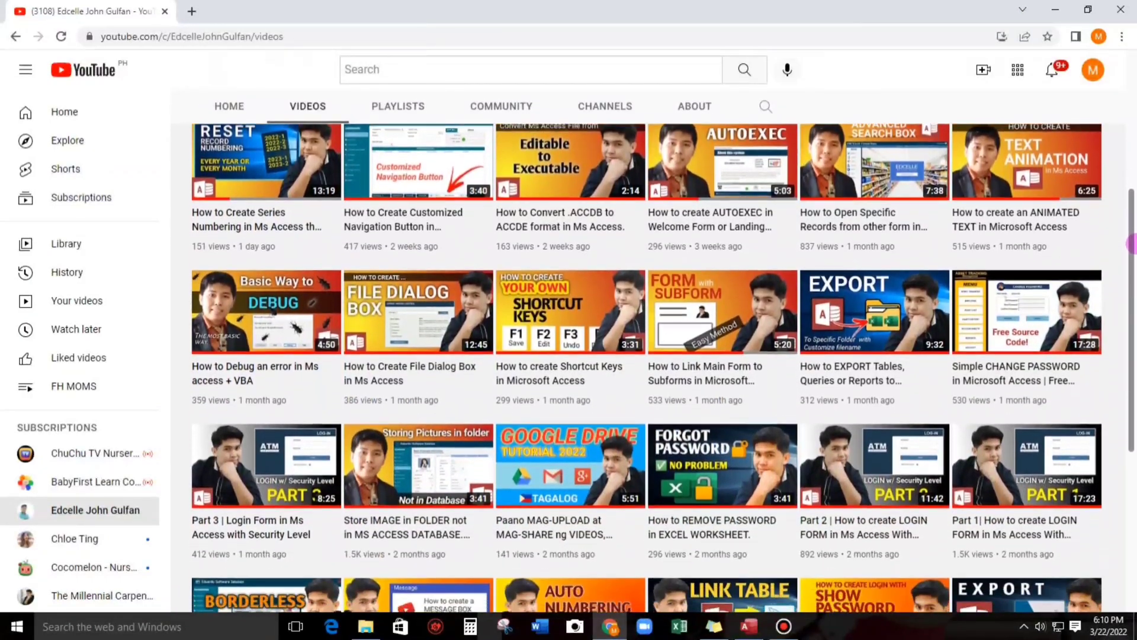
left_click_drag(1131, 243, 1131, 381)
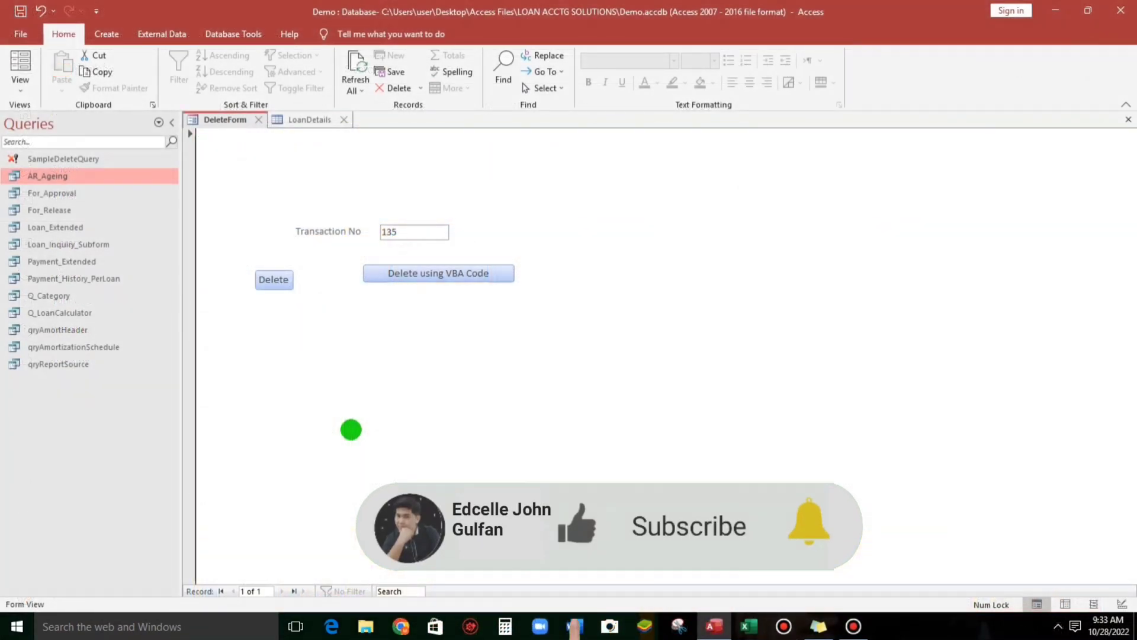